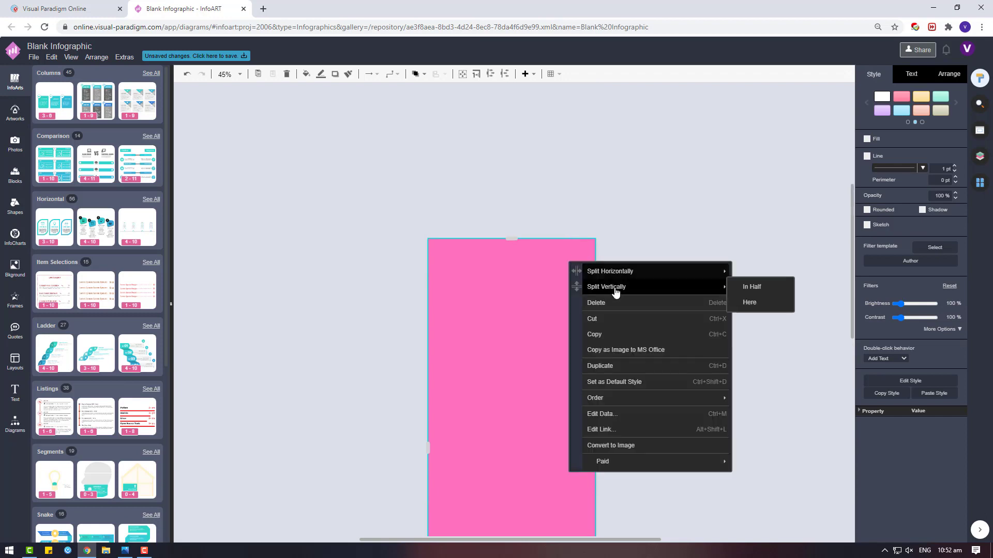
# Step: Split the page block vertically in half, raise the divider to shorten the top block, and split that top block horizontally in half
pyautogui.click(750, 287)
pyautogui.scroll(-3, 627, 290)
pyautogui.moveTo(511, 293); pyautogui.dragTo(511, 164)
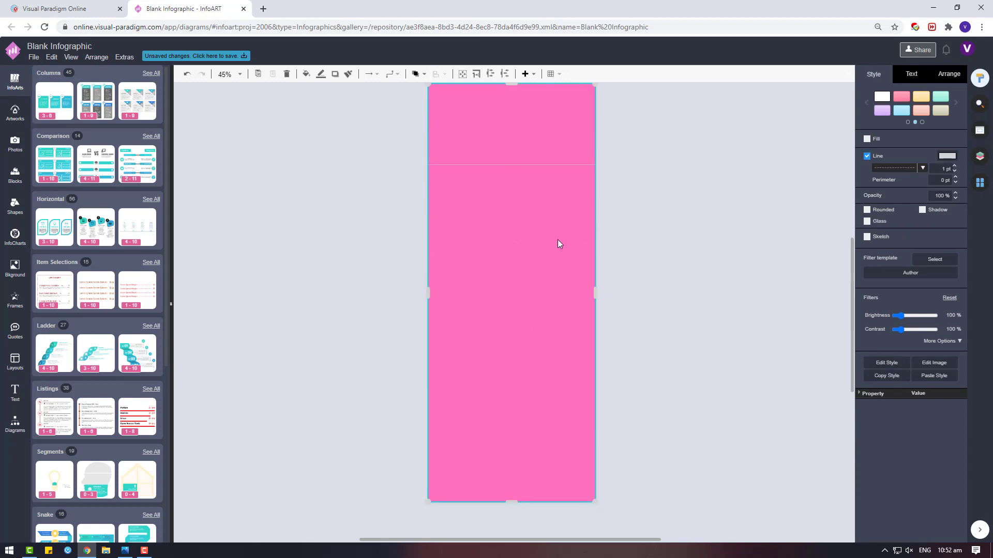
pyautogui.rightClick(503, 115)
pyautogui.click(685, 122)
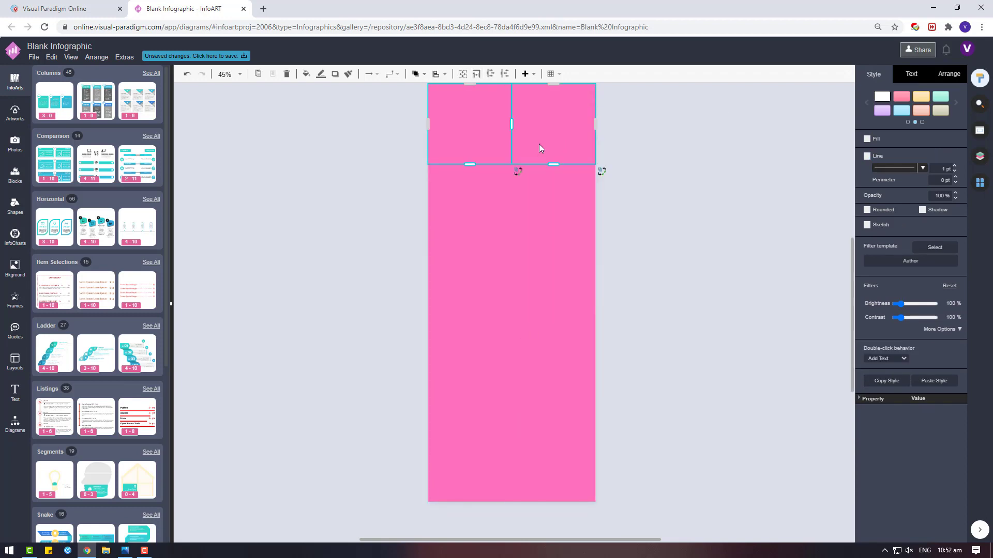
# Step: Split the large lower block vertically in half and raise the divider to form a short band under the top row
pyautogui.click(516, 228)
pyautogui.rightClick(516, 224)
pyautogui.moveTo(594, 259)
pyautogui.click(685, 248)
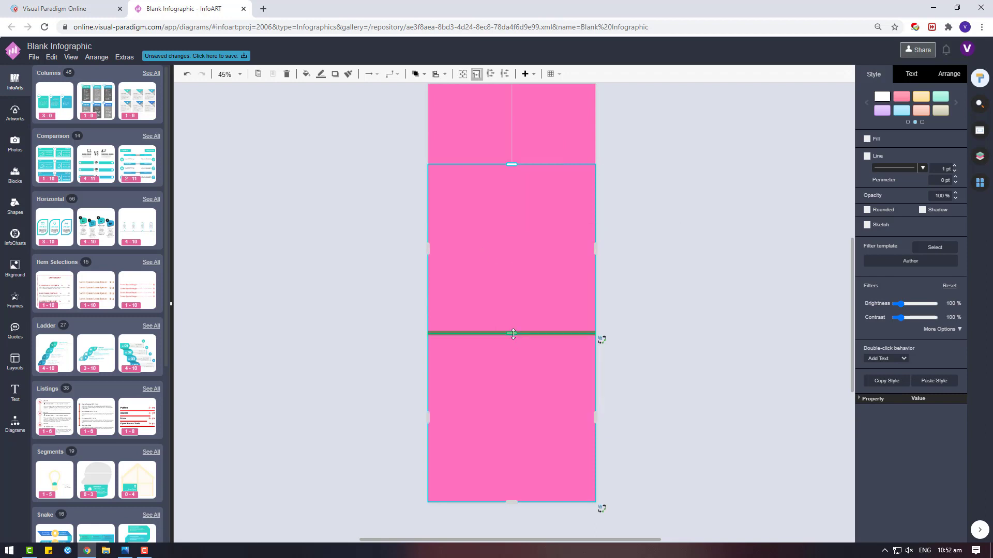
pyautogui.moveTo(513, 333); pyautogui.dragTo(511, 219)
pyautogui.click(534, 277)
pyautogui.doubleClick(529, 296)
pyautogui.moveTo(690, 380); pyautogui.dragTo(504, 290)
pyautogui.press('Delete')
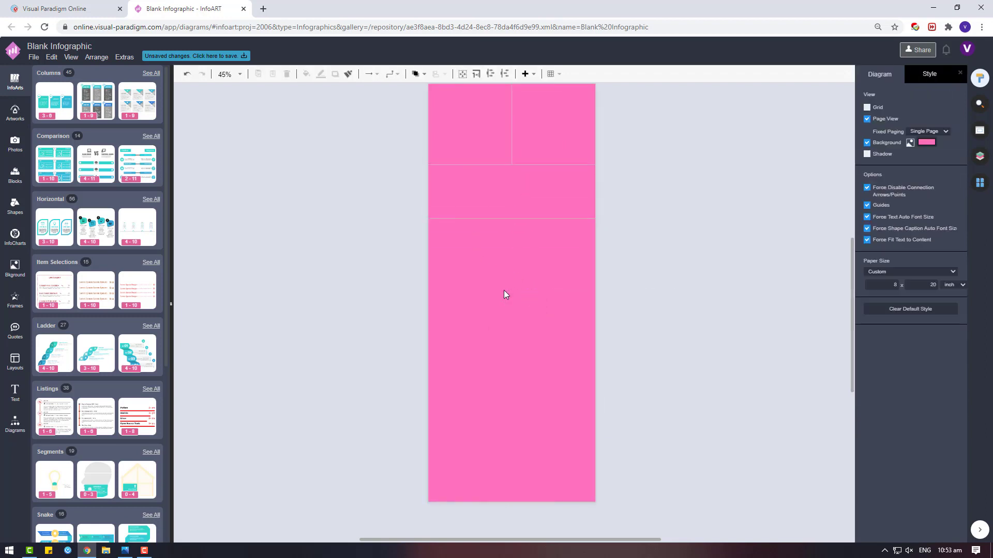
# Step: Split the large block below the band vertically in half and lower the divider to leave a shorter bottom block
pyautogui.rightClick(504, 295)
pyautogui.moveTo(591, 306)
pyautogui.click(682, 307)
pyautogui.moveTo(511, 361); pyautogui.dragTo(511, 401)
pyautogui.click(759, 340)
# Step: Split the bottom block horizontally in half
pyautogui.click(556, 287)
pyautogui.rightClick(519, 422)
pyautogui.moveTo(620, 356)
pyautogui.click(701, 357)
pyautogui.click(601, 393)
pyautogui.click(532, 358)
pyautogui.click(642, 311)
# Step: Add a square from the Basic Shapes to the empty canvas beside the page
pyautogui.scroll(3, 642, 311)
pyautogui.click(15, 206)
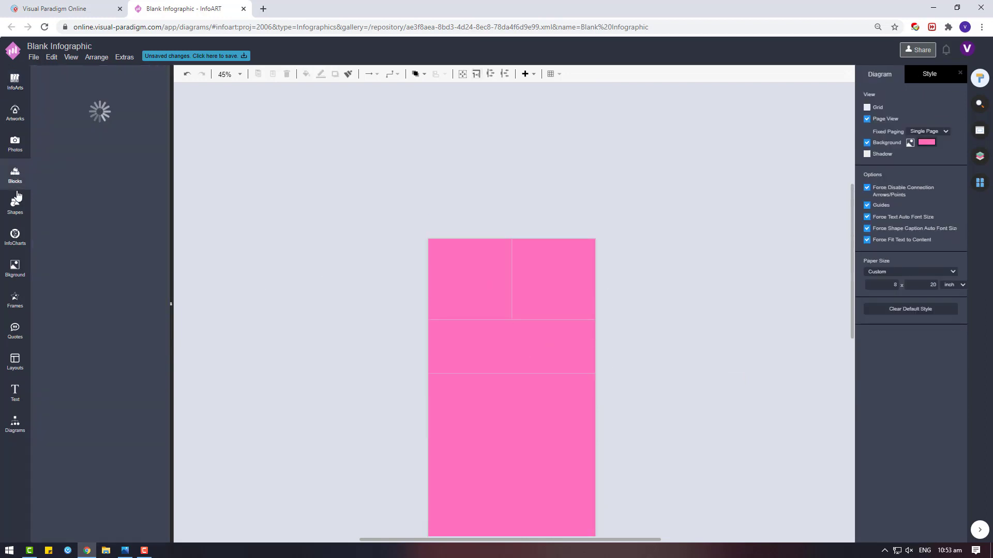
pyautogui.click(151, 120)
pyautogui.moveTo(111, 294); pyautogui.dragTo(306, 242)
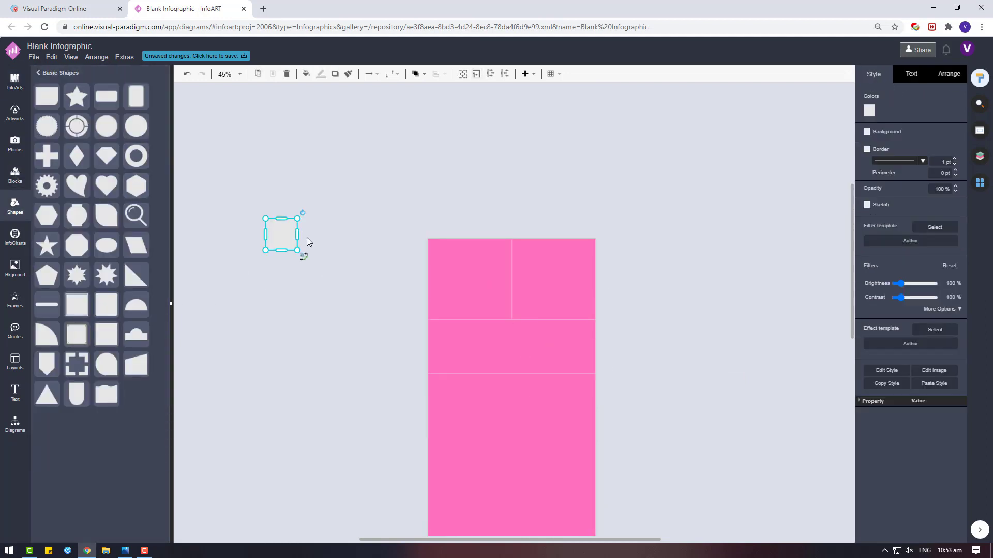
# Step: Fill the page's top-left block with white
pyautogui.click(866, 112)
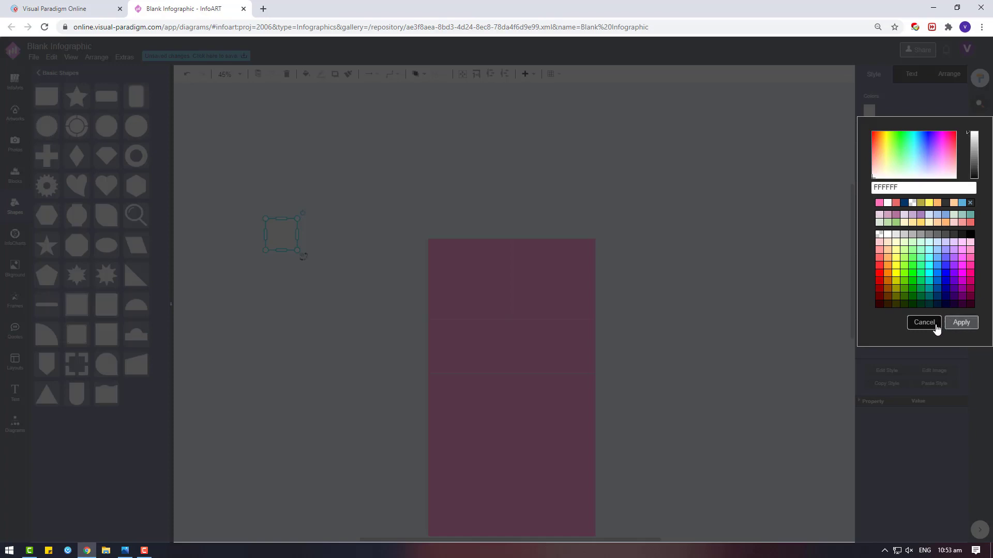
pyautogui.click(935, 323)
pyautogui.click(867, 138)
pyautogui.click(941, 140)
pyautogui.click(920, 347)
# Step: Recolour the square pink and place it in the white top-left block with 30 pt padding on all sides
pyautogui.click(274, 232)
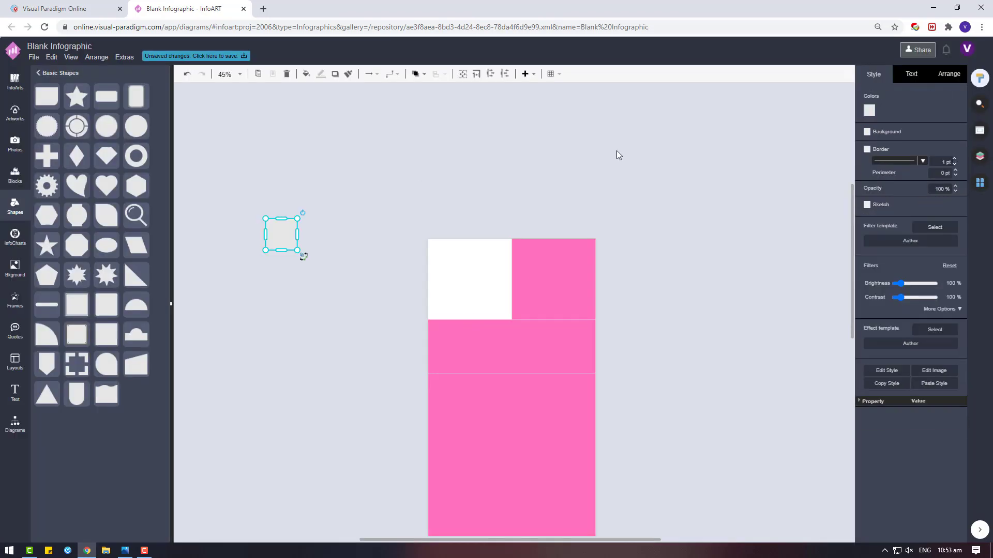
pyautogui.click(868, 110)
pyautogui.click(879, 202)
pyautogui.click(961, 322)
pyautogui.moveTo(277, 230); pyautogui.dragTo(470, 277)
pyautogui.click(949, 74)
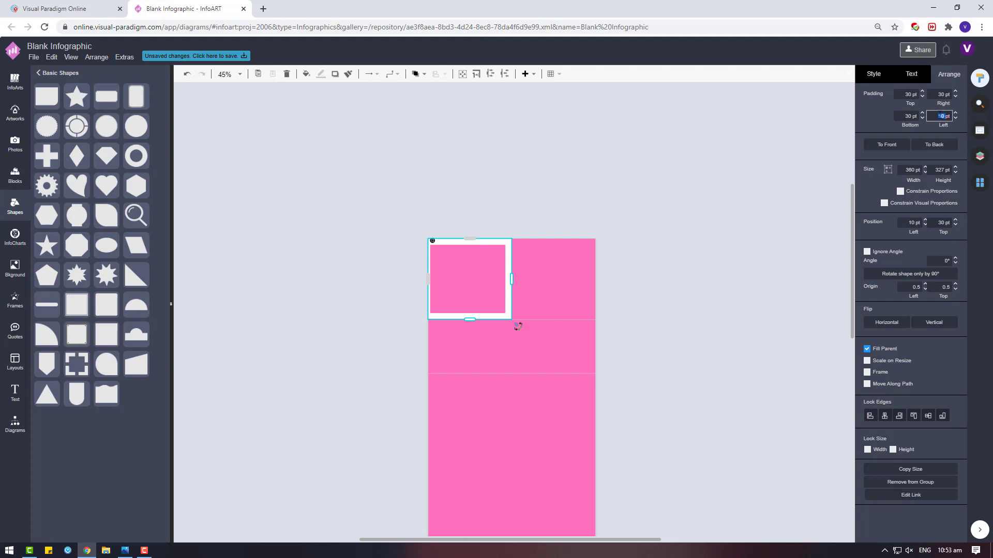
pyautogui.press('Return')
pyautogui.click(324, 203)
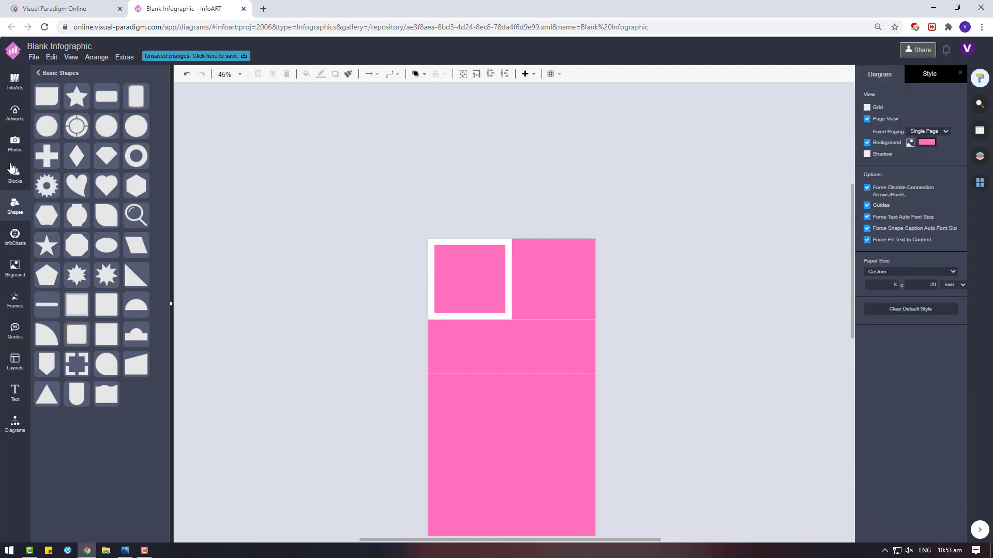
# Step: Add the isometric girl with raised arms from the Kids character artwork and place her beside the page's lower left edge
pyautogui.click(15, 112)
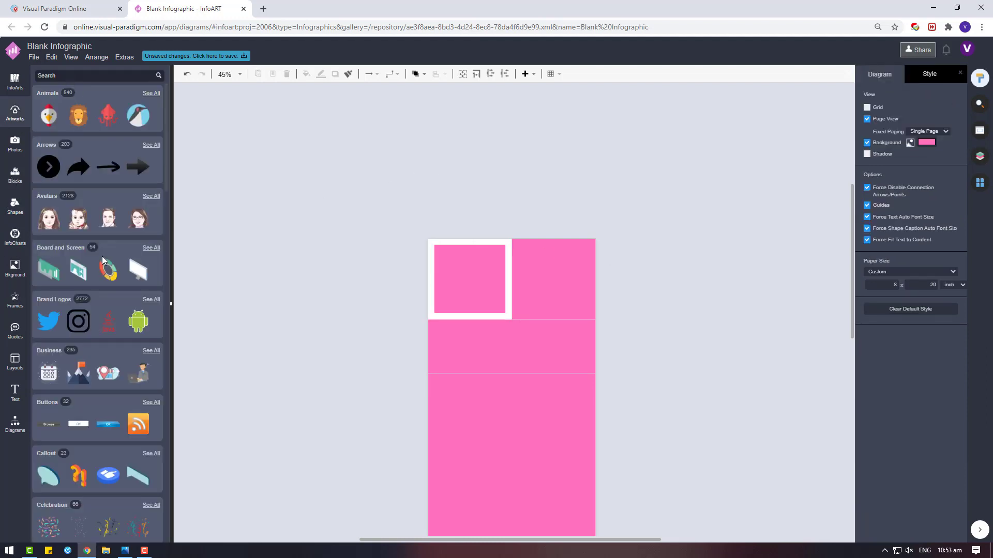
pyautogui.scroll(-6, 103, 260)
pyautogui.click(154, 250)
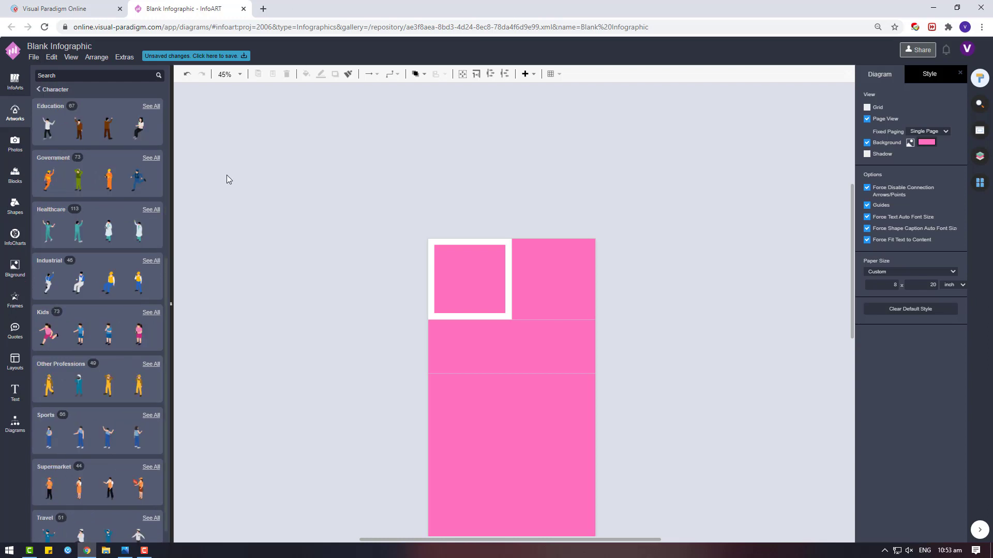
pyautogui.scroll(-1, 111, 331)
pyautogui.scroll(-2, 268, 370)
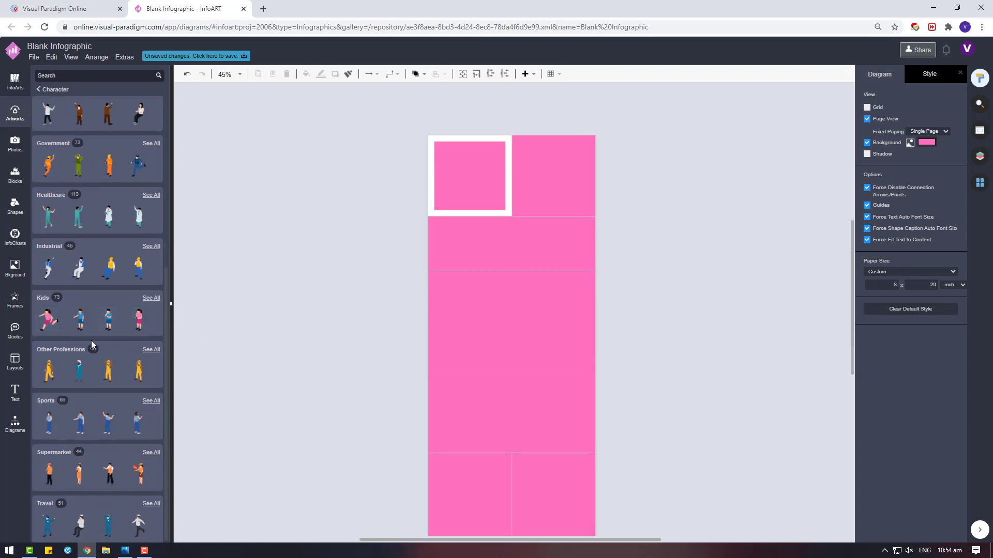
pyautogui.click(151, 299)
pyautogui.moveTo(51, 336)
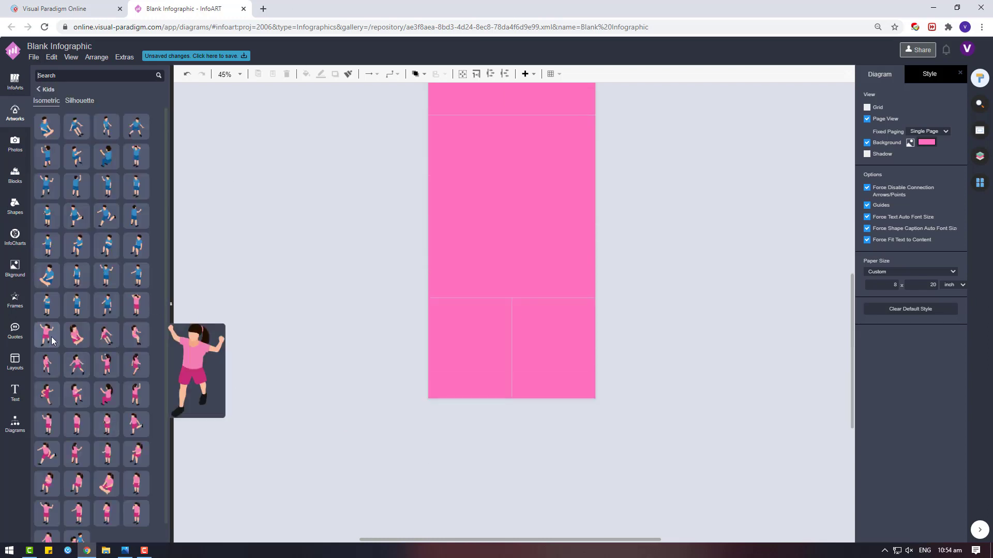
pyautogui.moveTo(51, 336); pyautogui.dragTo(323, 348)
pyautogui.moveTo(338, 365); pyautogui.dragTo(394, 384)
pyautogui.click(342, 312)
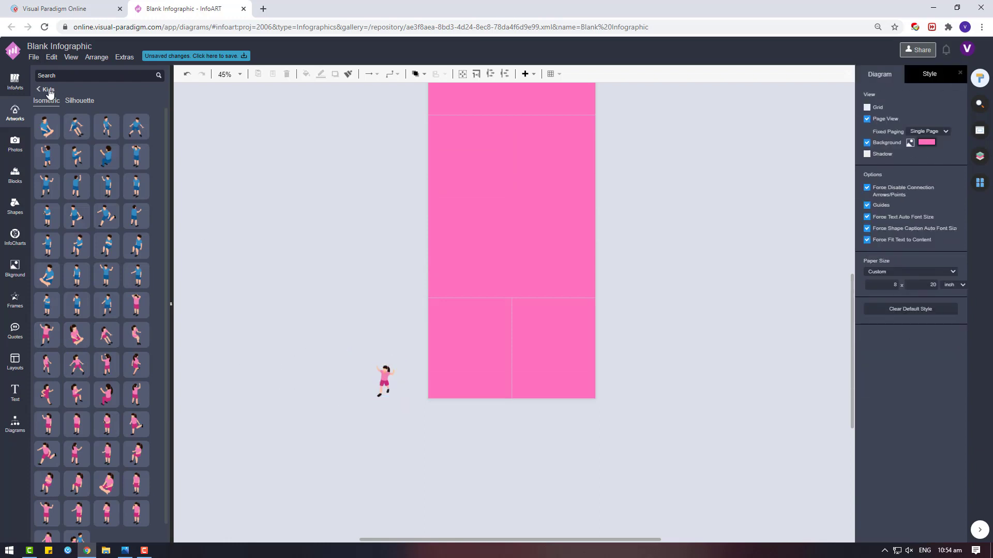
# Step: Add an isometric woman in a white shirt from the Casual characters and stand the girl next to her
pyautogui.click(49, 92)
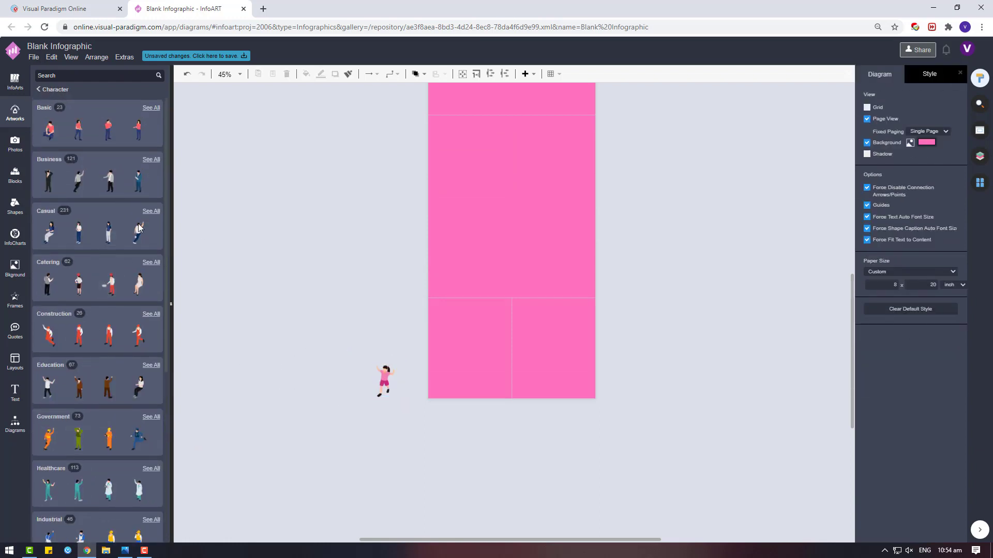
pyautogui.click(151, 210)
pyautogui.scroll(-8, 94, 374)
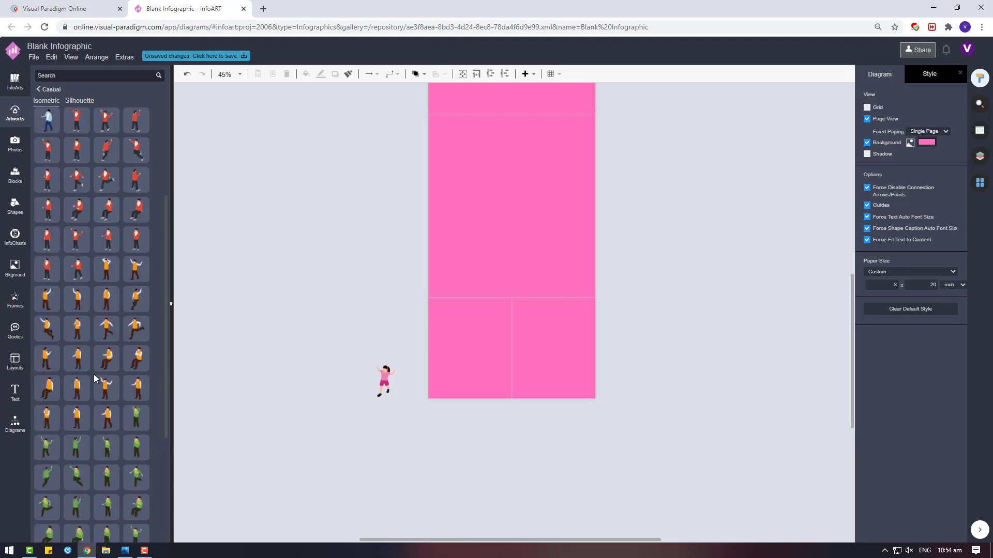
pyautogui.moveTo(48, 439); pyautogui.dragTo(383, 326)
pyautogui.click(397, 439)
pyautogui.click(391, 384)
pyautogui.moveTo(395, 366)
pyautogui.mouseDown()
pyautogui.moveTo(400, 355)
pyautogui.moveTo(395, 380)
pyautogui.mouseUp()
pyautogui.click(388, 406)
pyautogui.click(430, 430)
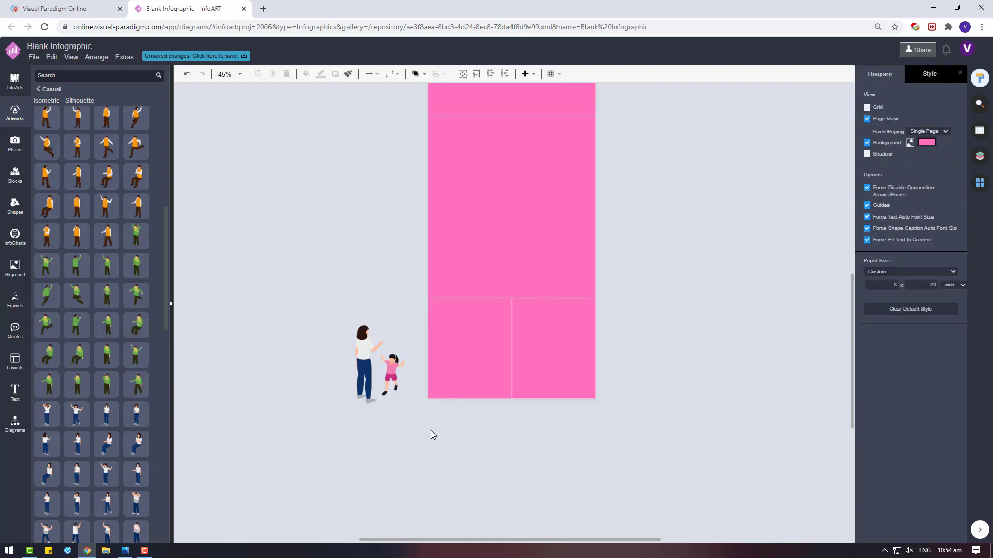
# Step: Recolour the woman's hair light pink
pyautogui.scroll(1, 430, 430)
pyautogui.click(371, 408)
pyautogui.click(876, 75)
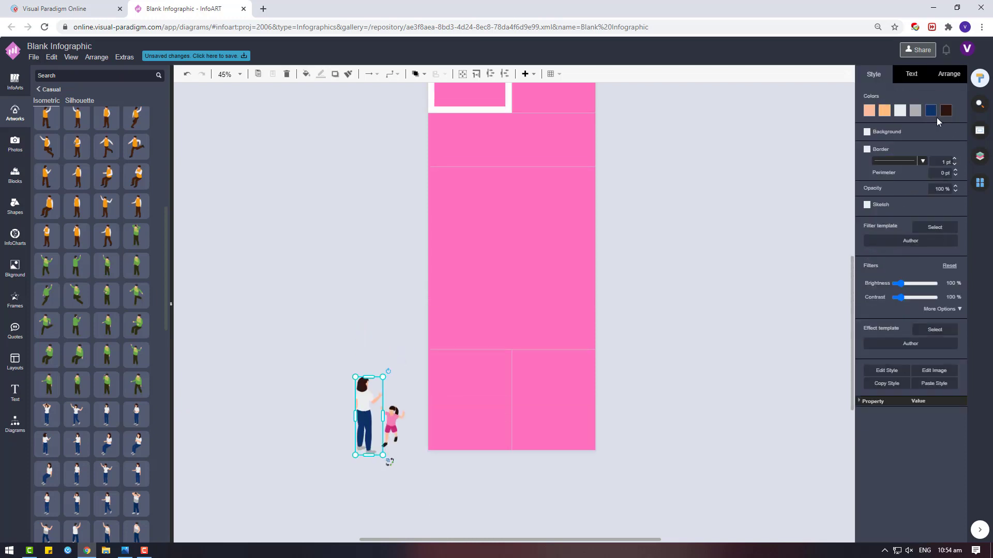
pyautogui.click(946, 112)
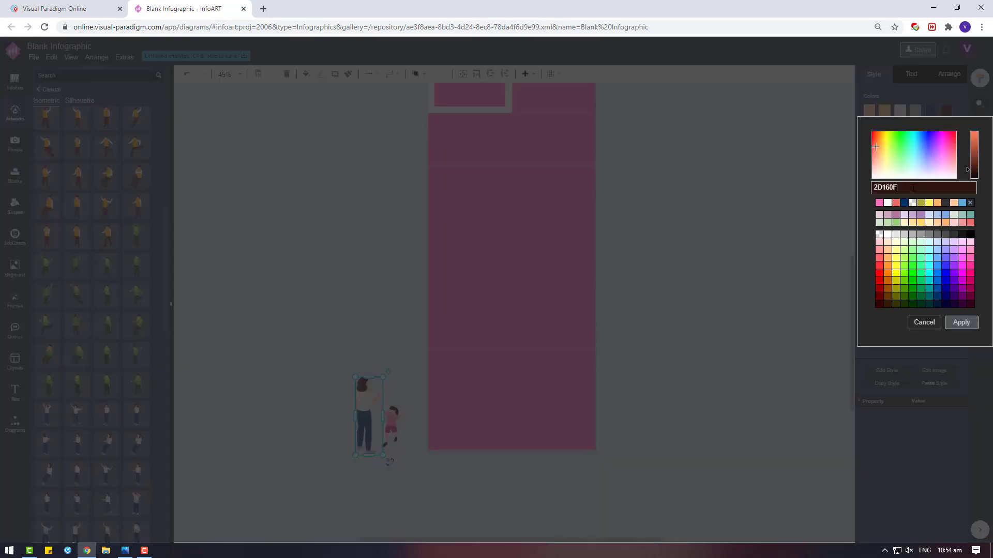
pyautogui.click(879, 203)
pyautogui.click(961, 322)
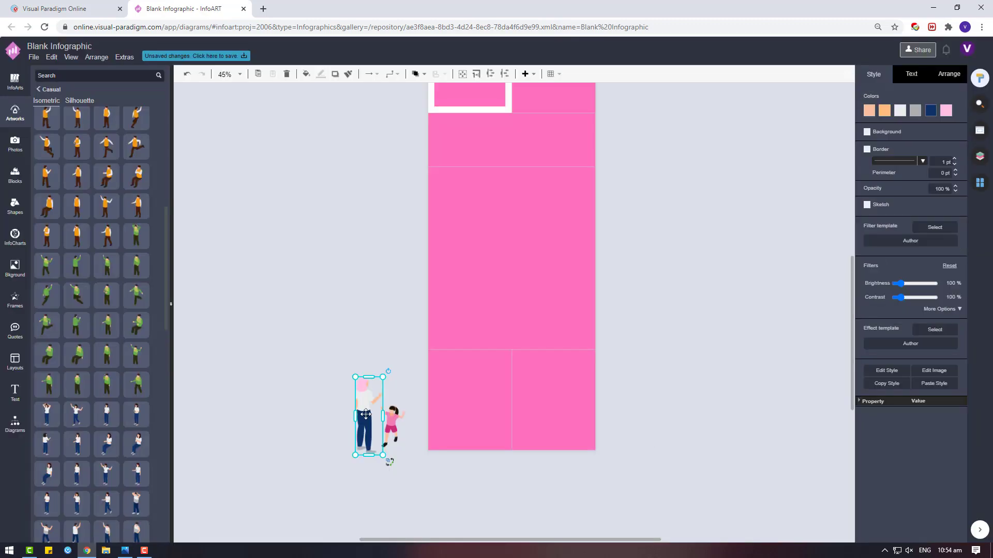
# Step: Recolour the woman's skin white (FFFFFF) and her shoes light pink (FFC2E0)
pyautogui.click(911, 112)
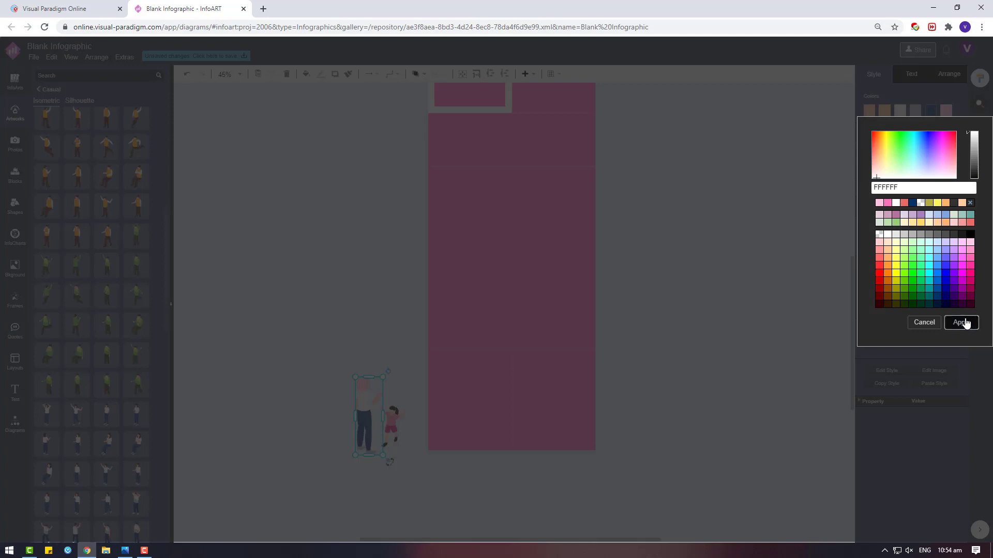
pyautogui.click(962, 322)
pyautogui.click(910, 112)
pyautogui.click(887, 203)
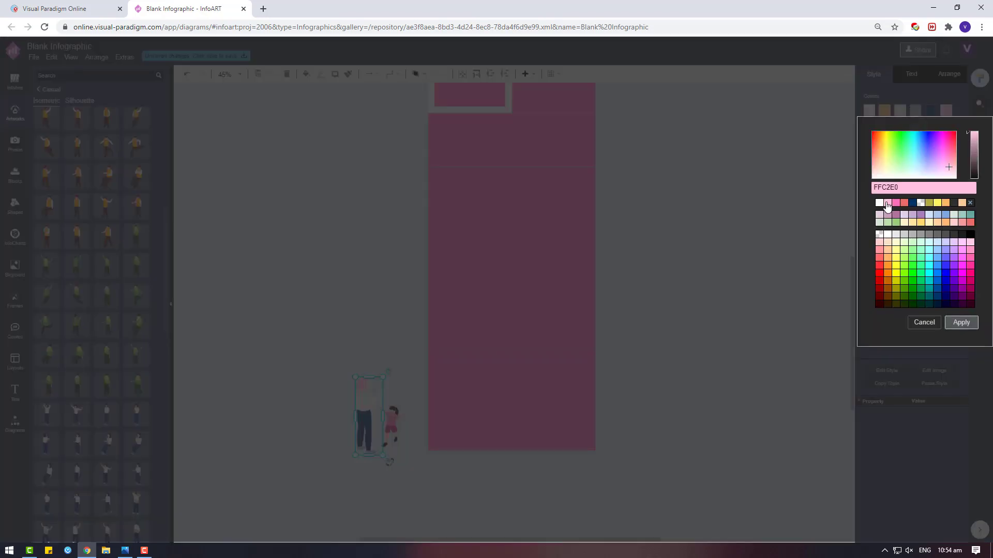
pyautogui.click(956, 324)
# Step: Recolour the woman's trousers mauve (A35B73) and her shirt light pink (FFC2E0)
pyautogui.click(930, 112)
pyautogui.moveTo(975, 155); pyautogui.dragTo(950, 157)
pyautogui.click(960, 322)
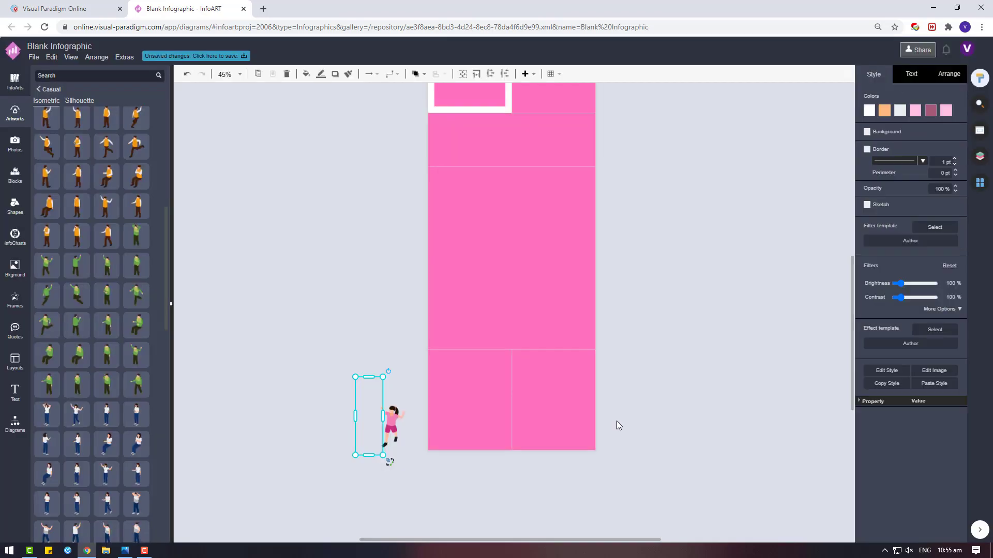
pyautogui.click(901, 114)
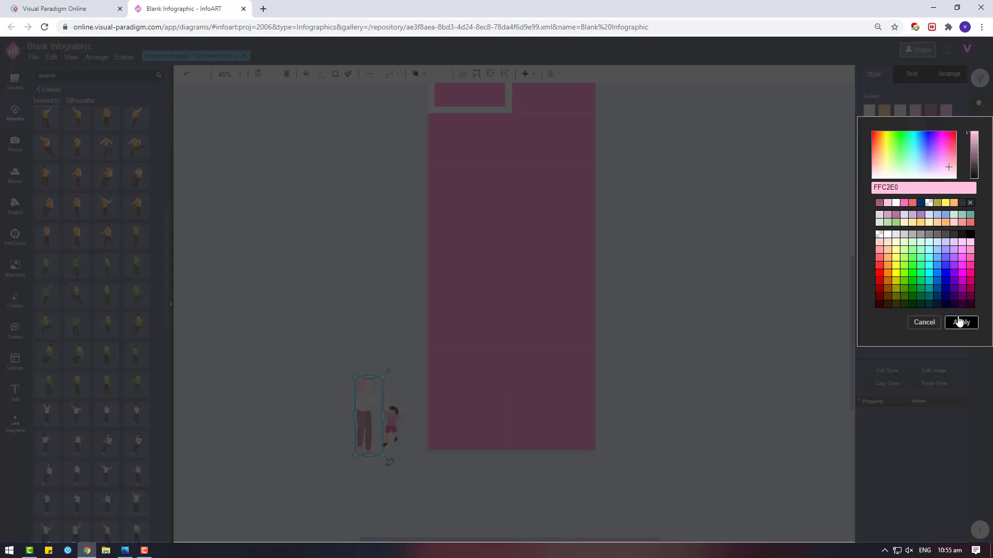
pyautogui.click(960, 322)
# Step: Try the mauve colour A35B73 on the woman's shirt
pyautogui.click(901, 111)
pyautogui.click(886, 207)
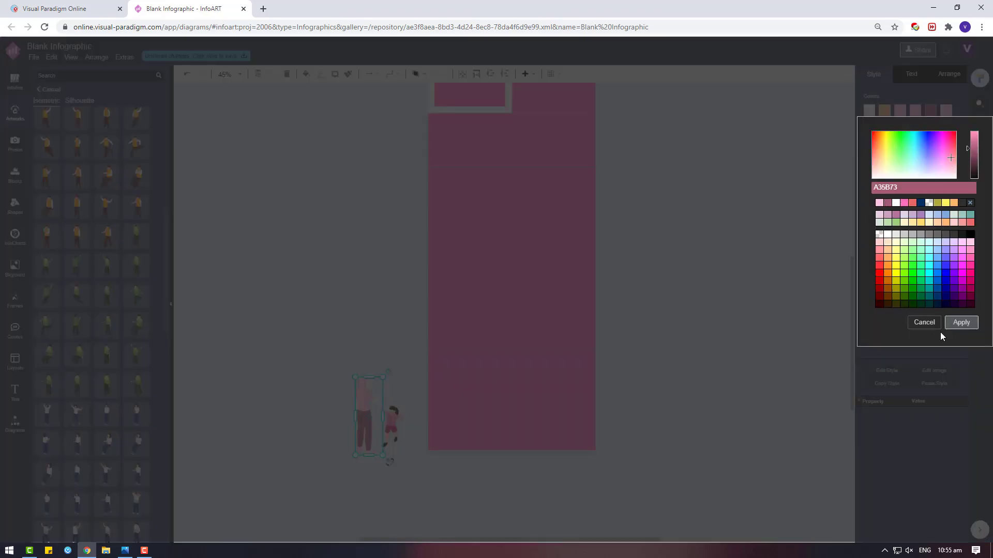
pyautogui.click(959, 322)
# Step: Recolour the woman's hair mauve (A35B73)
pyautogui.click(931, 111)
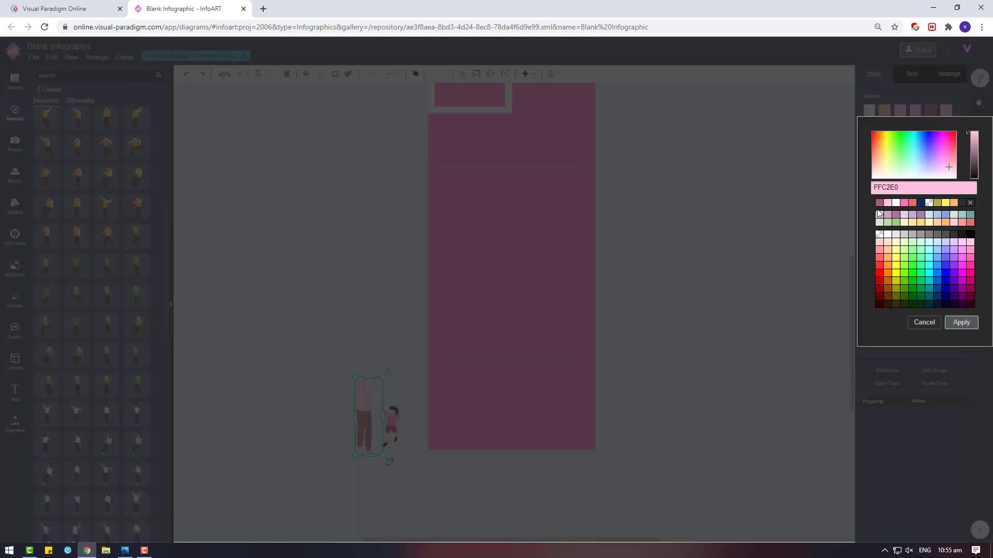
pyautogui.click(879, 214)
pyautogui.click(959, 322)
pyautogui.click(945, 110)
pyautogui.click(880, 206)
pyautogui.click(960, 321)
# Step: Shrink the woman slightly and place her inside the page's bottom-left block
pyautogui.moveTo(383, 377); pyautogui.dragTo(456, 399)
pyautogui.click(507, 386)
pyautogui.scroll(1, 543, 259)
# Step: Fill all page blocks except the white top-left one with pink FF82AC
pyautogui.click(576, 132)
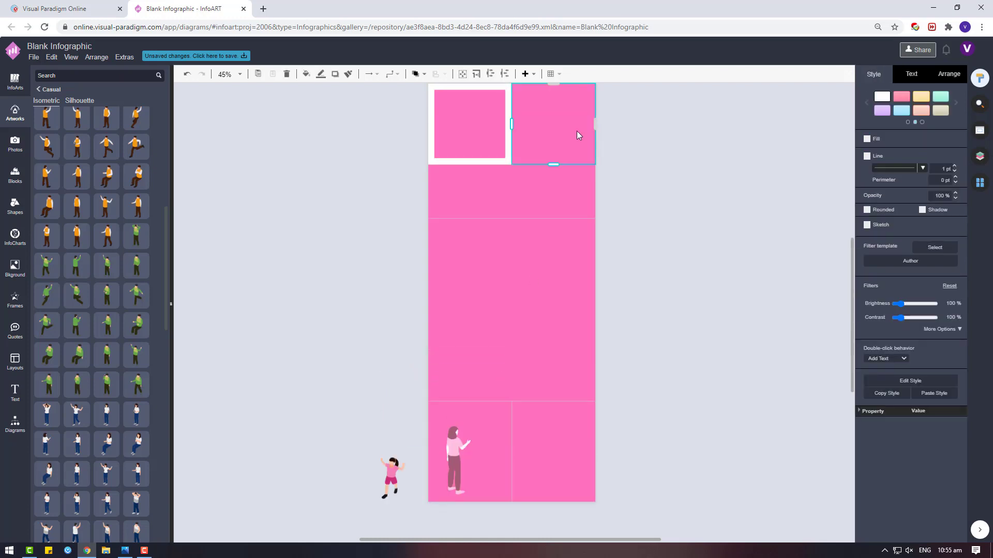
pyautogui.keyDown('shift'); pyautogui.click(559, 204); pyautogui.keyUp('shift')
pyautogui.keyDown('shift'); pyautogui.click(542, 284); pyautogui.keyUp('shift')
pyautogui.keyDown('shift'); pyautogui.click(497, 419); pyautogui.keyUp('shift')
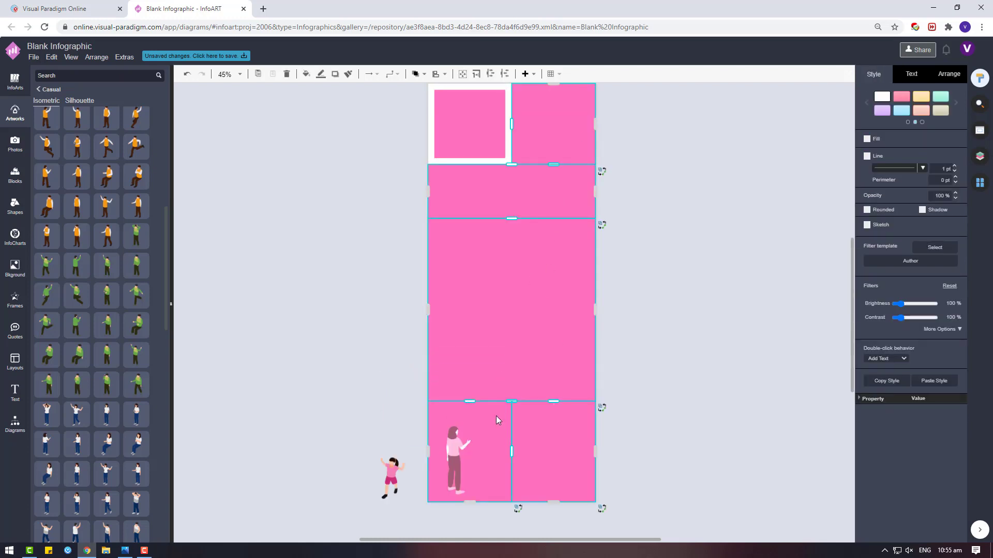
pyautogui.click(927, 140)
pyautogui.click(946, 139)
pyautogui.click(881, 231)
pyautogui.click(950, 179)
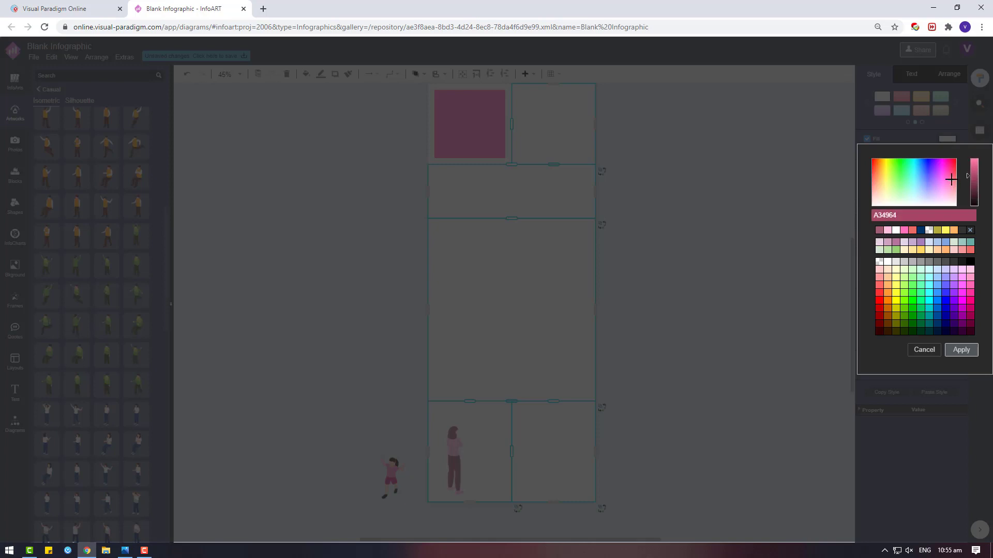
pyautogui.moveTo(948, 176)
pyautogui.mouseDown()
pyautogui.moveTo(945, 164)
pyautogui.moveTo(974, 169)
pyautogui.moveTo(979, 151)
pyautogui.moveTo(951, 174)
pyautogui.mouseUp()
pyautogui.click(971, 352)
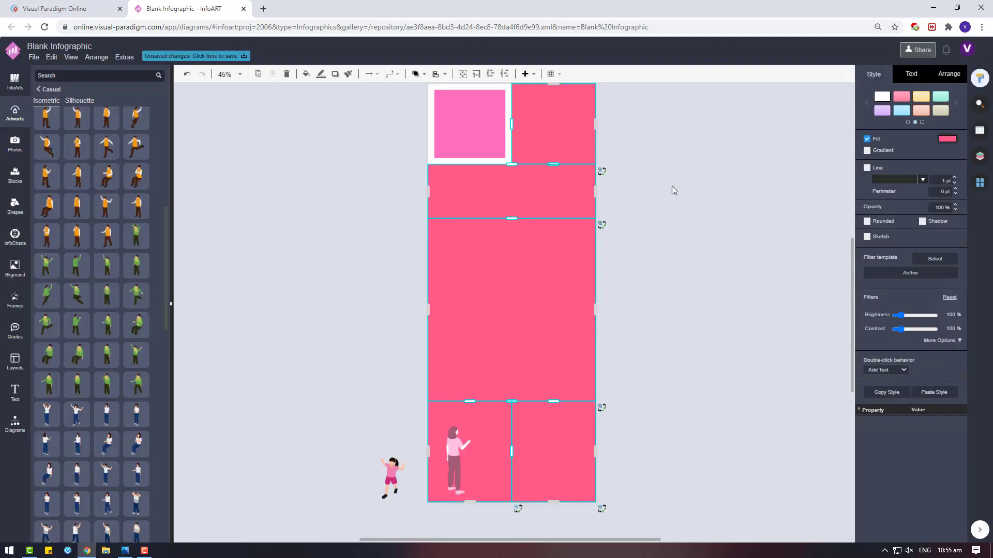
pyautogui.click(946, 139)
pyautogui.click(950, 182)
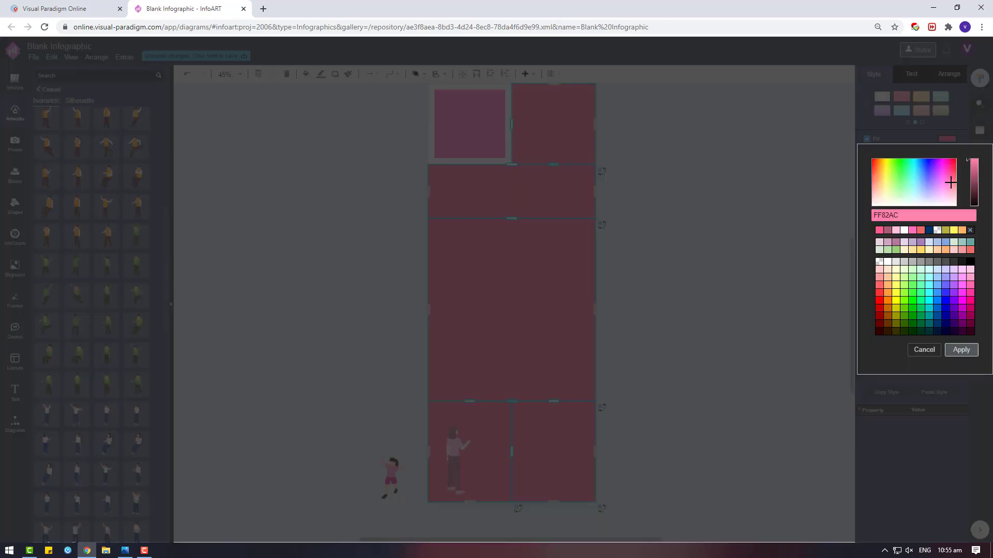
pyautogui.click(962, 350)
# Step: Recolour the square inside the white top-left block to pink FF82AC
pyautogui.click(475, 123)
pyautogui.click(869, 110)
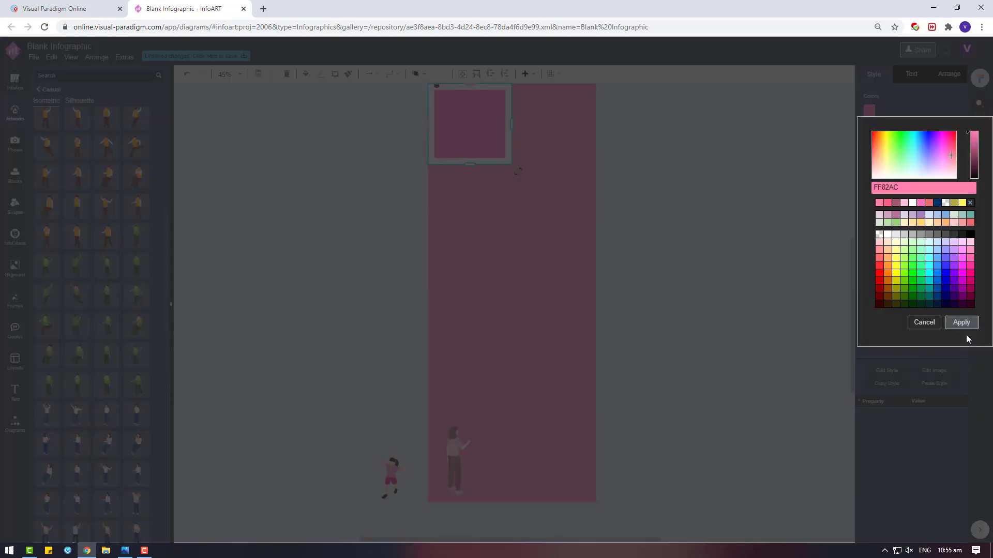
pyautogui.click(963, 323)
# Step: Recolour the woman's hair and trousers with the magenta C92B7A used on the girl's shorts
pyautogui.click(442, 435)
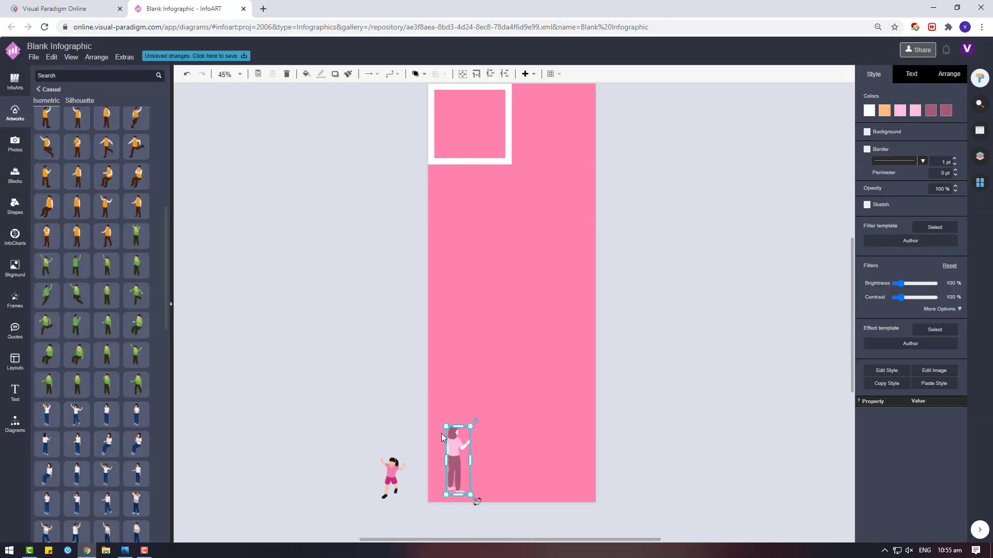
pyautogui.click(389, 469)
pyautogui.click(930, 111)
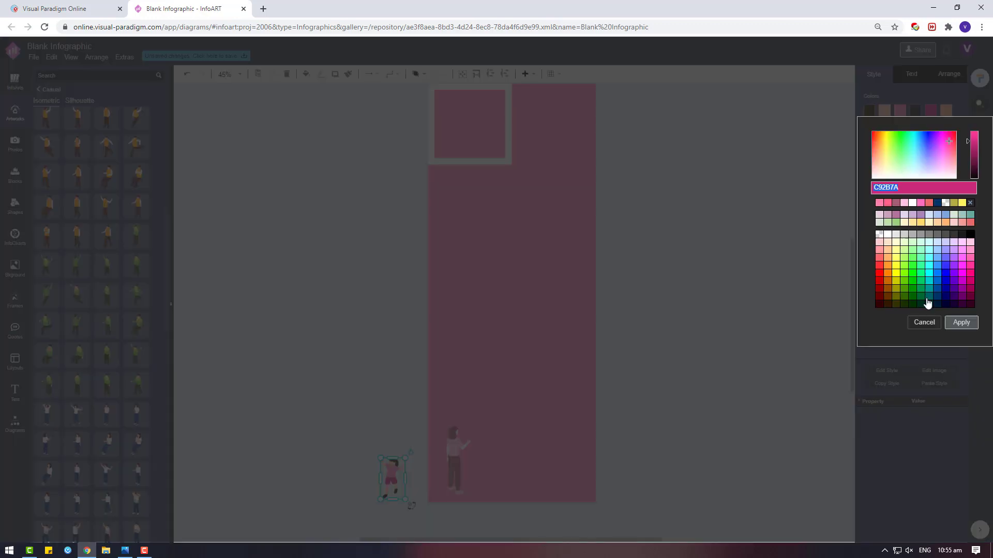
pyautogui.click(924, 322)
pyautogui.click(455, 460)
pyautogui.click(884, 110)
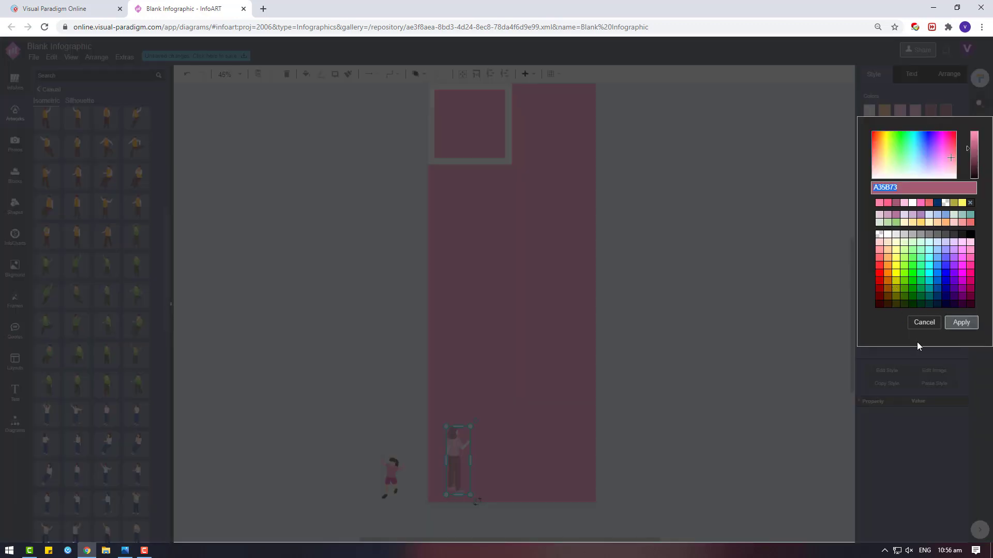
pyautogui.click(961, 322)
pyautogui.click(946, 110)
pyautogui.click(961, 322)
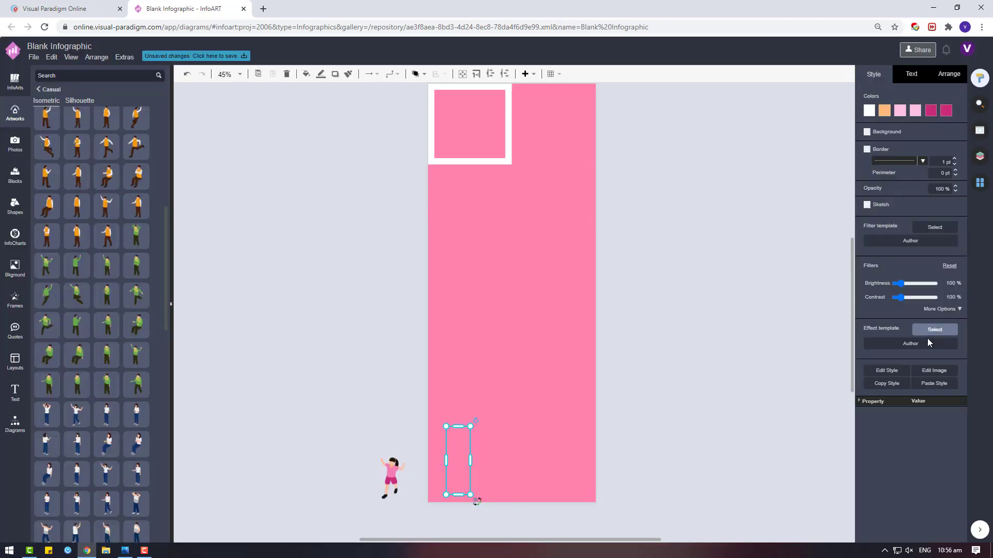
# Step: Recolour the girl's black hair and shoes magenta C92B7A
pyautogui.click(390, 472)
pyautogui.click(869, 114)
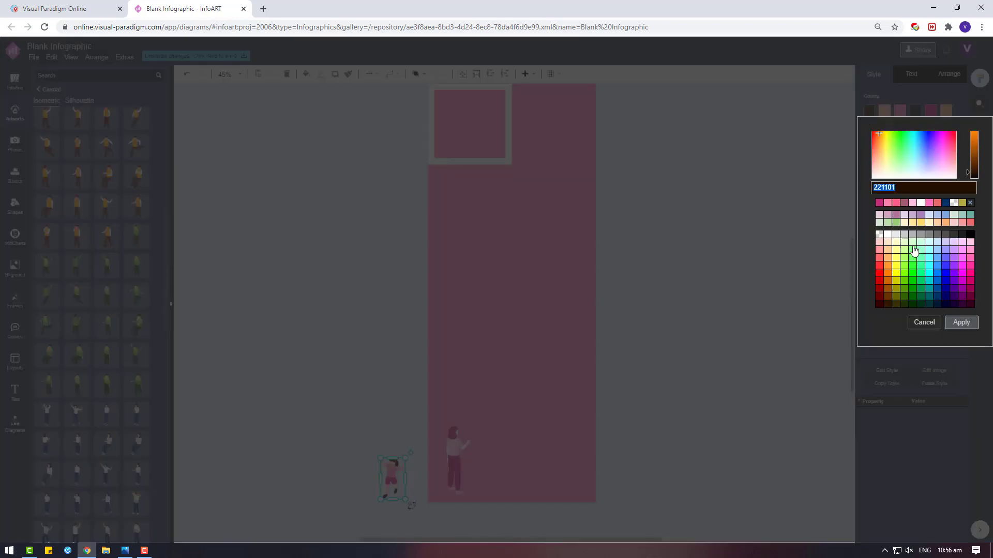
pyautogui.write('C92B7A')
pyautogui.click(961, 323)
pyautogui.click(915, 112)
pyautogui.write('C92B7A')
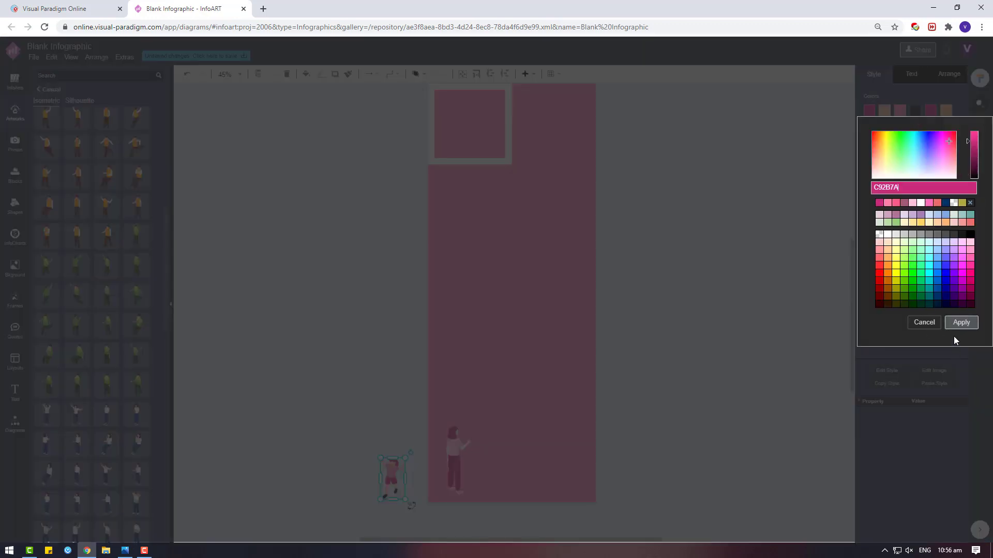
pyautogui.click(952, 324)
# Step: Recolour both of the girl's skin tones white FFFFFF
pyautogui.click(883, 111)
pyautogui.click(920, 203)
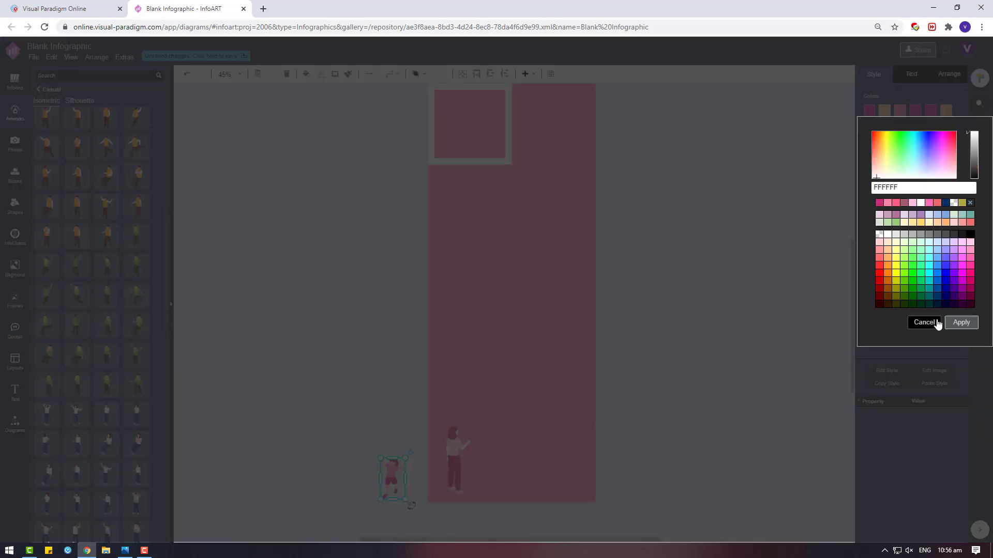
pyautogui.click(949, 323)
pyautogui.click(945, 112)
pyautogui.click(879, 202)
pyautogui.click(961, 322)
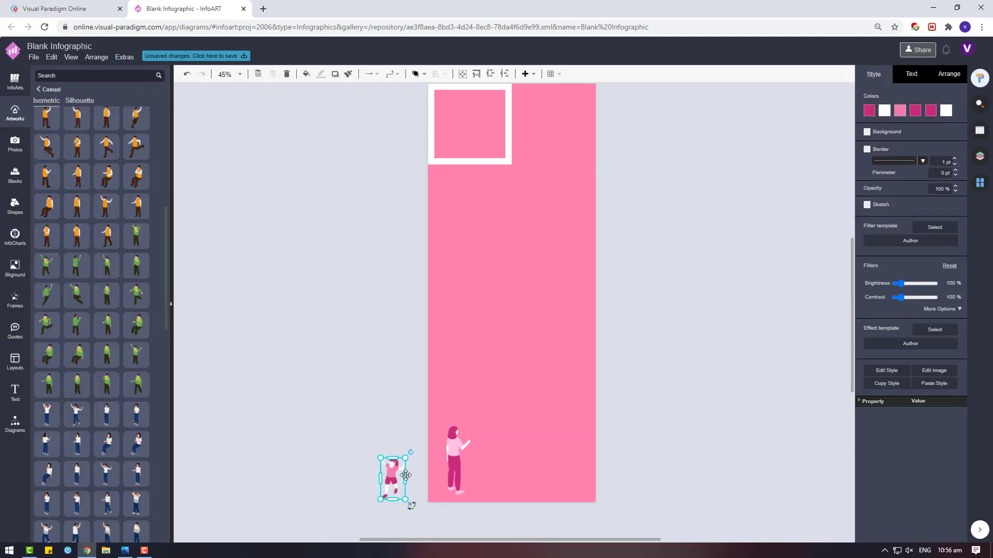
# Step: Place the girl beside the woman in the page's bottom-left block and fine-tune the position of the pair
pyautogui.moveTo(398, 473); pyautogui.dragTo(449, 461)
pyautogui.click(522, 450)
pyautogui.click(494, 490)
pyautogui.moveTo(494, 489); pyautogui.dragTo(491, 488)
pyautogui.click(654, 386)
# Step: Search the artwork library for PROTECTION and then SECURE, and add the black shield icon with a magnifier above the page
pyautogui.click(541, 224)
pyautogui.click(550, 144)
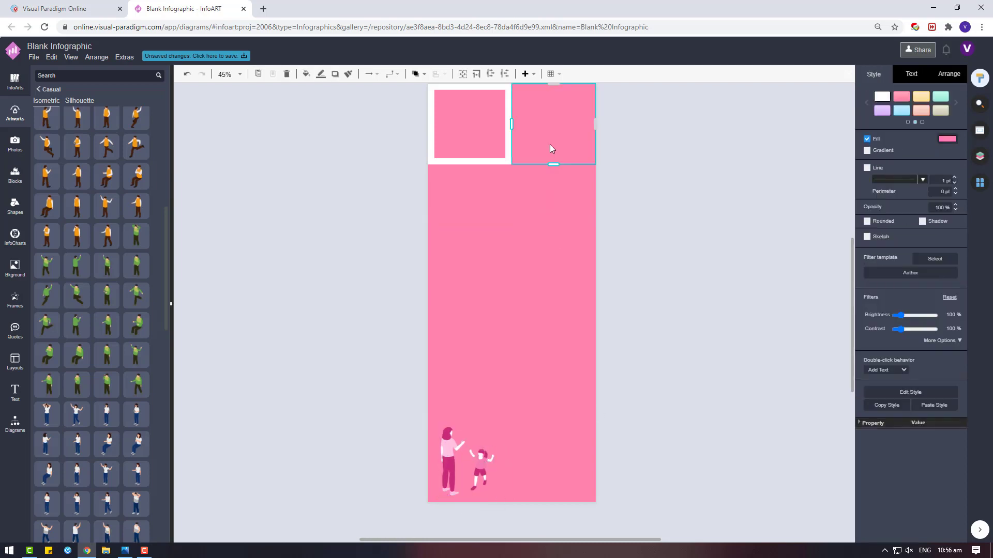
pyautogui.scroll(3, 649, 301)
pyautogui.click(54, 90)
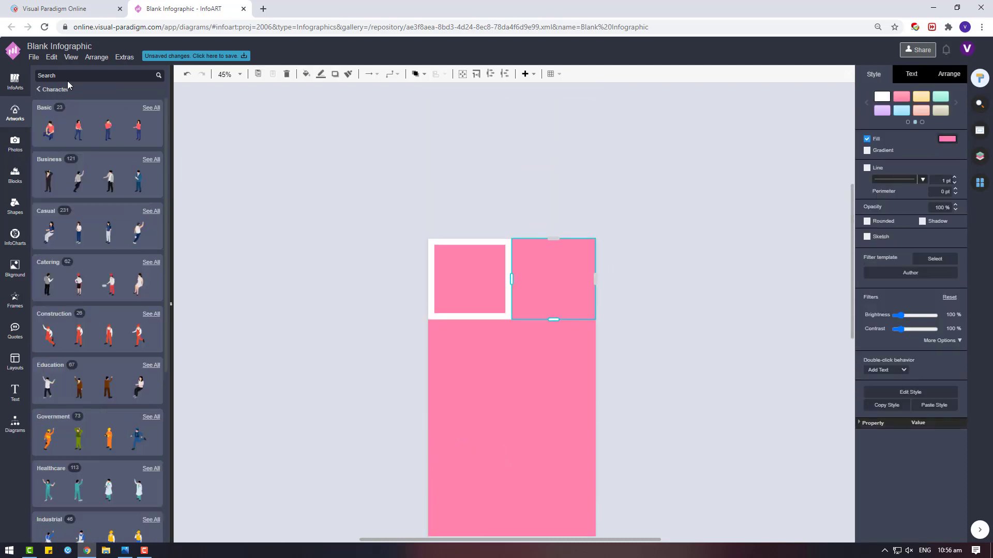
pyautogui.press('Return')
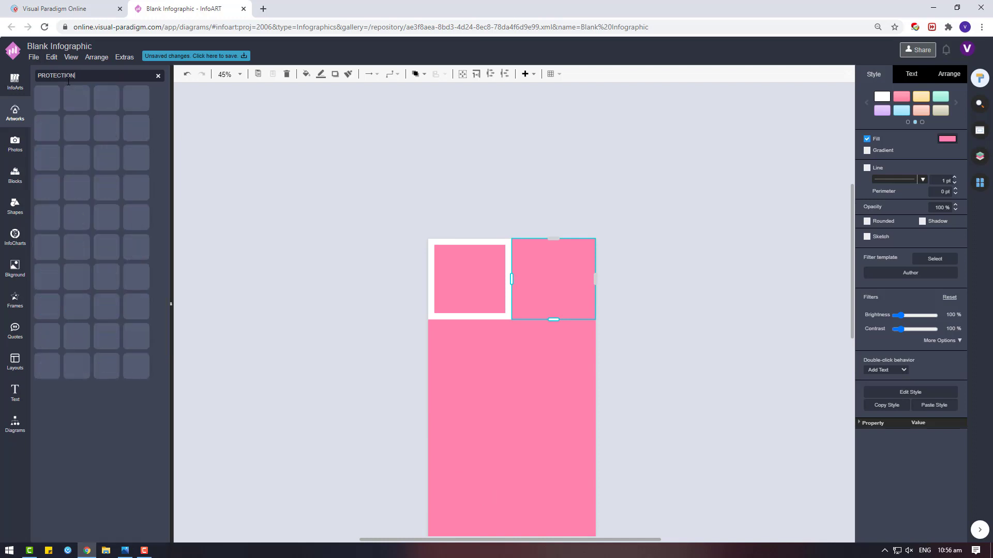
pyautogui.write('SECU')
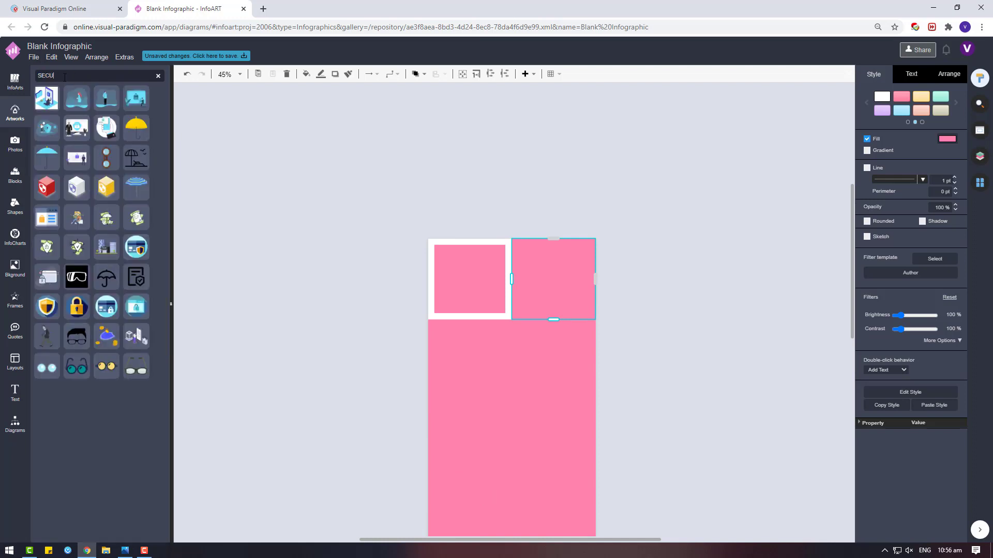
pyautogui.write('RE')
pyautogui.click(51, 227)
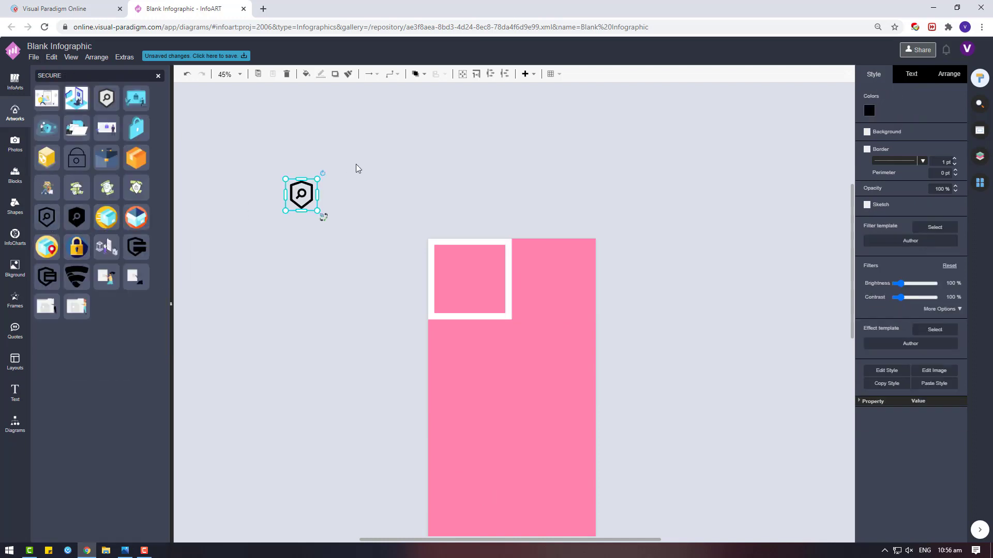
# Step: Recolour the shield icon white
pyautogui.click(869, 110)
pyautogui.click(878, 209)
pyautogui.click(960, 326)
# Step: Enlarge the shield icon and place it inside the page's top-right pink block
pyautogui.moveTo(318, 211); pyautogui.dragTo(328, 225)
pyautogui.scroll(-2, 310, 206)
pyautogui.moveTo(310, 108); pyautogui.dragTo(568, 182)
pyautogui.click(594, 216)
pyautogui.scroll(2, 594, 216)
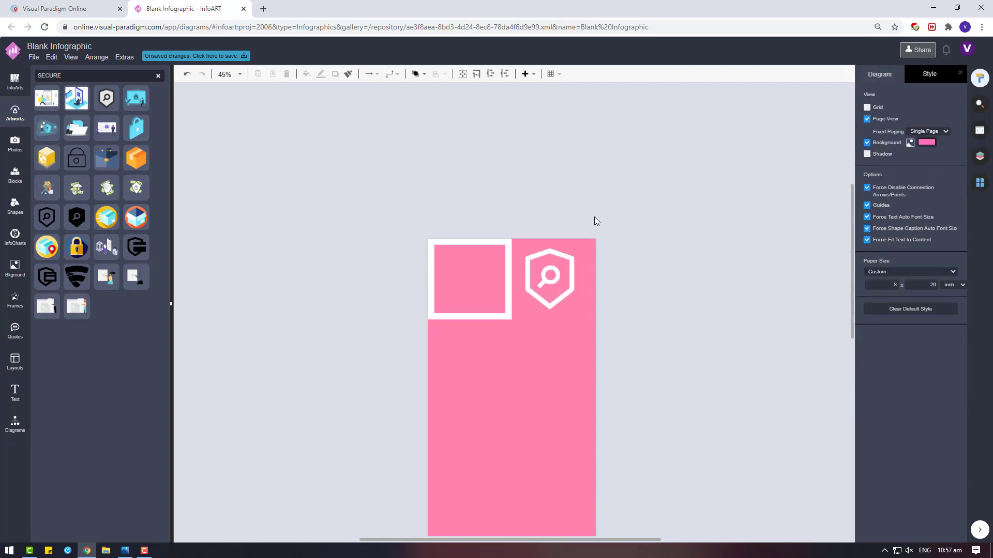
# Step: Add a text reading 40 above the page and place a duplicate of it beside the first
pyautogui.doubleClick(431, 149)
pyautogui.moveTo(441, 156); pyautogui.dragTo(563, 198)
pyautogui.doubleClick(466, 175)
pyautogui.doubleClick(438, 192)
pyautogui.write('40')
pyautogui.press('Escape')
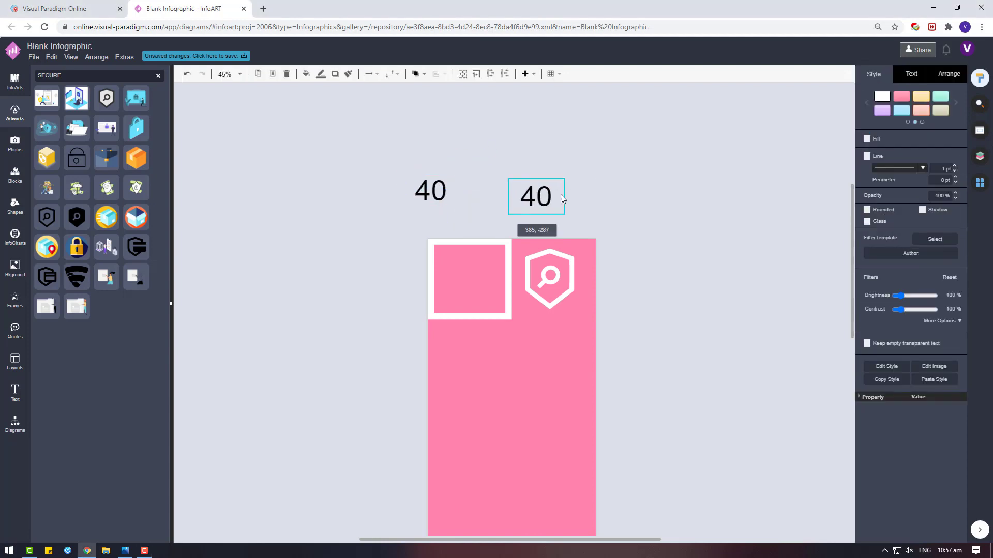
# Step: Replace the text of the duplicate 40 with IS AN IMPORTANT NUMBER
pyautogui.doubleClick(563, 199)
pyautogui.write('IS AN IMPORTAN')
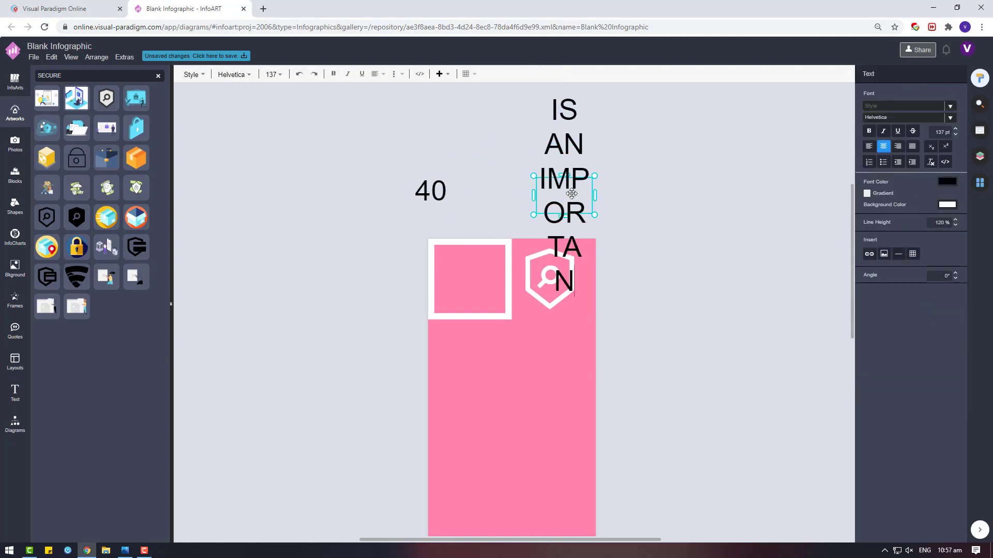
pyautogui.write('T NUMBER')
pyautogui.press('Escape')
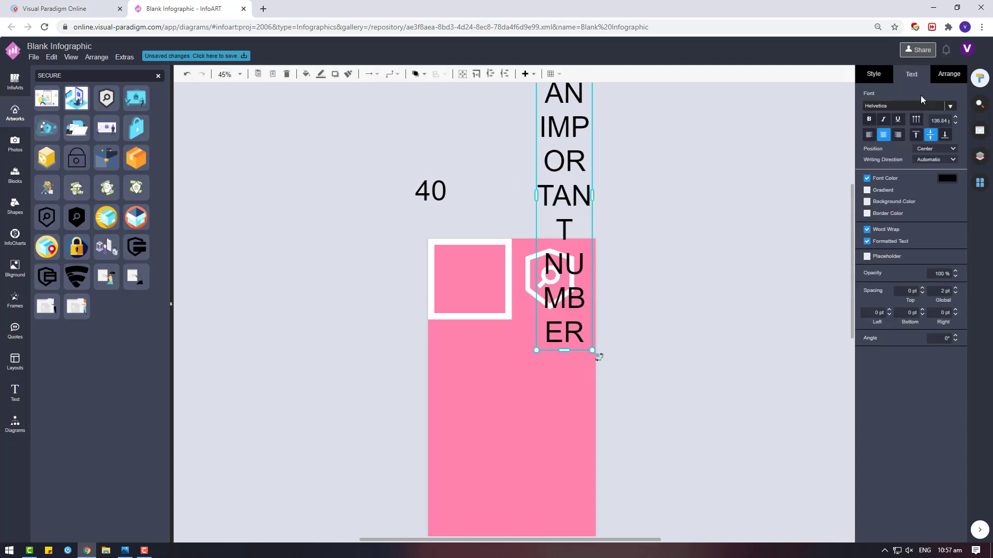
# Step: Make the IS AN IMPORTANT NUMBER text white, shorten its text box and move it above the page
pyautogui.click(943, 178)
pyautogui.doubleClick(879, 271)
pyautogui.scroll(3, 712, 266)
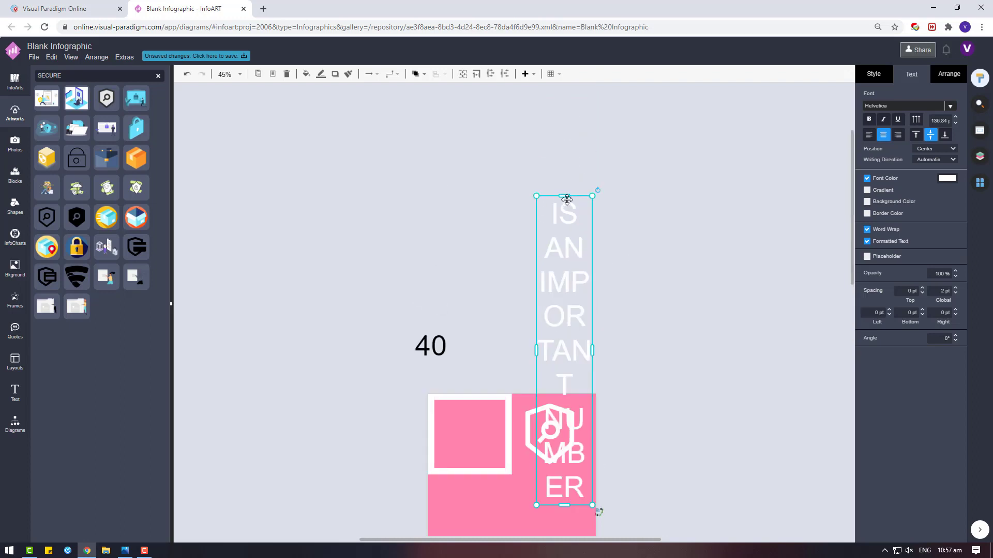
pyautogui.moveTo(564, 197); pyautogui.dragTo(564, 423)
pyautogui.moveTo(574, 454); pyautogui.dragTo(605, 309)
# Step: Right-align the IS AN IMPORTANT NUMBER text
pyautogui.doubleClick(605, 308)
pyautogui.click(897, 146)
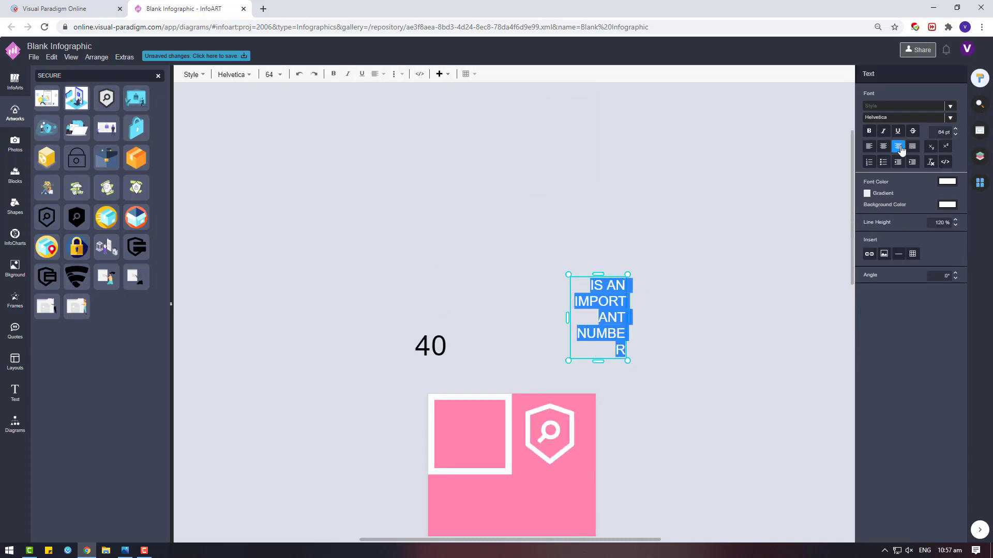
pyautogui.click(723, 283)
pyautogui.doubleClick(625, 320)
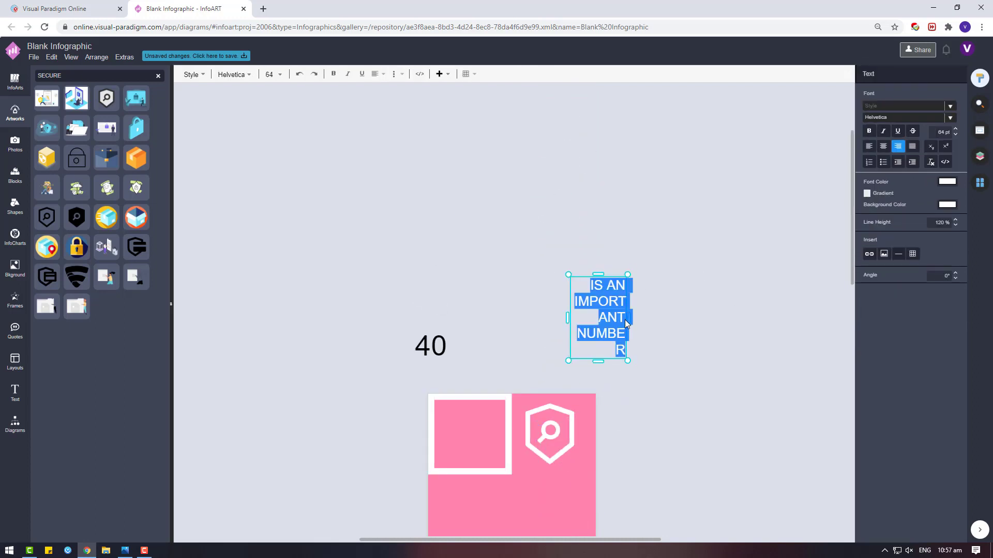
pyautogui.click(689, 294)
# Step: Widen the text box until IMPORTANT fits on one line, retyping the word's final T along the way
pyautogui.moveTo(627, 318); pyautogui.dragTo(638, 318)
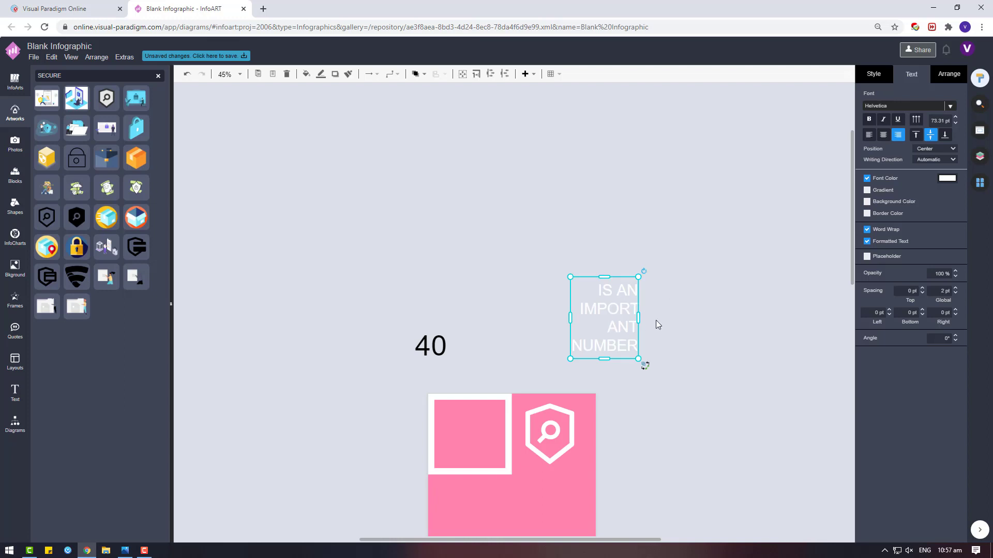
pyautogui.doubleClick(613, 322)
pyautogui.click(608, 331)
pyautogui.press('BackSpace')
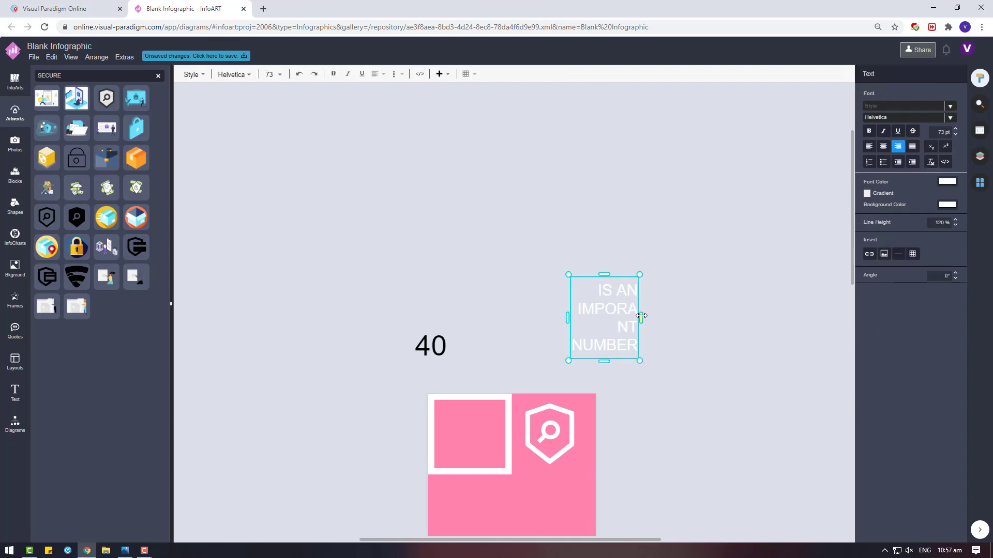
pyautogui.moveTo(641, 316); pyautogui.dragTo(686, 316)
pyautogui.doubleClick(644, 317)
pyautogui.click(644, 318)
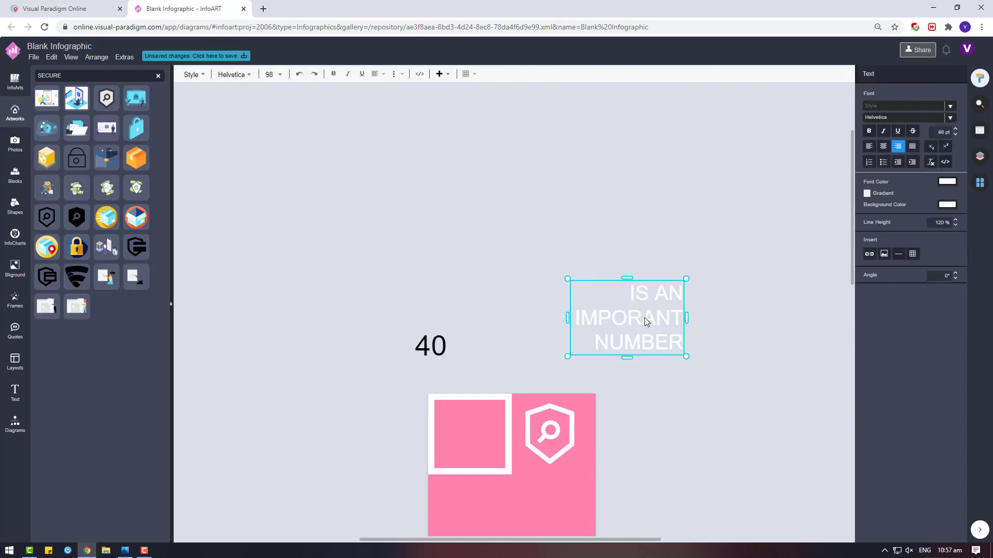
pyautogui.write('T')
pyautogui.click(707, 306)
pyautogui.click(658, 320)
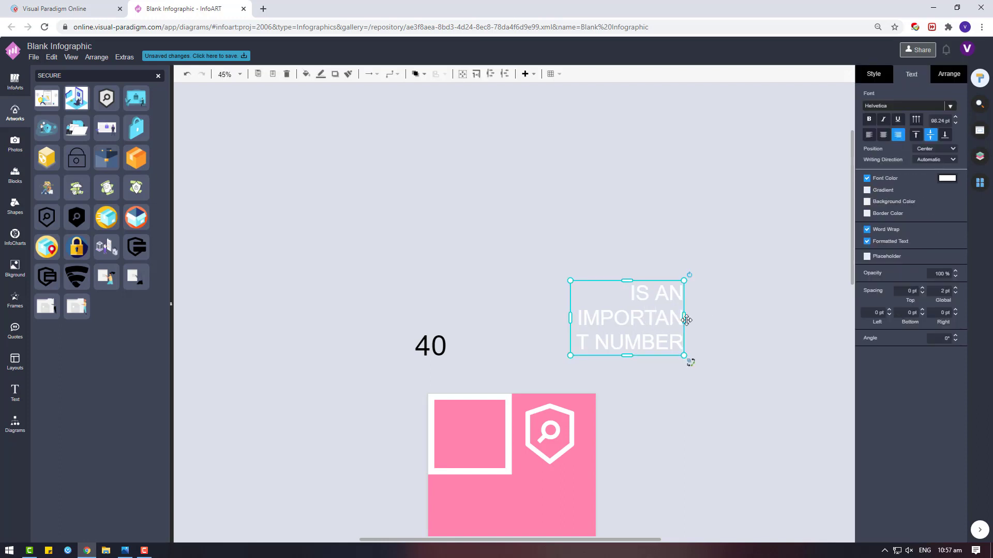
pyautogui.moveTo(686, 321); pyautogui.dragTo(591, 274)
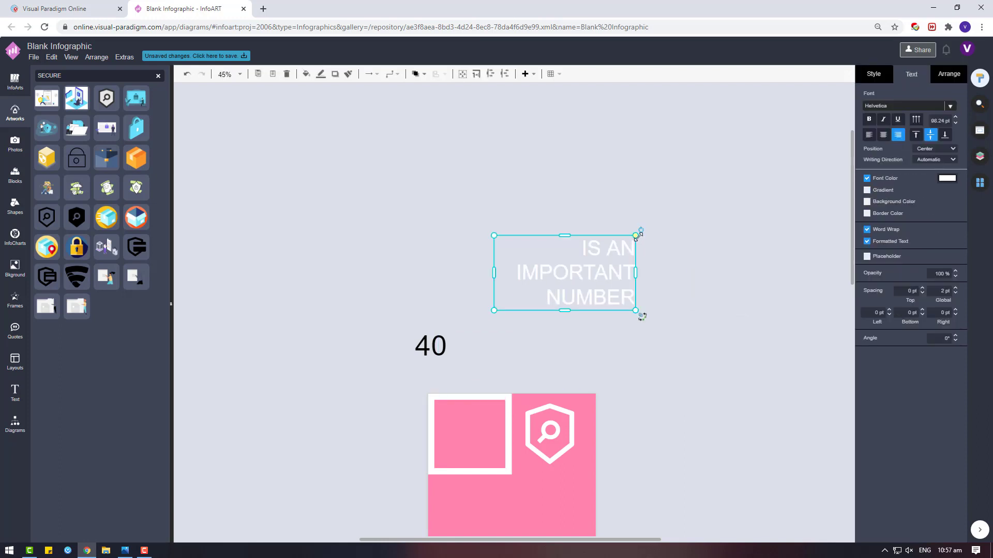
# Step: Shrink the IS AN IMPORTANT NUMBER text to about 43 pt and set its font to Abril Fatface
pyautogui.moveTo(638, 236); pyautogui.dragTo(543, 305)
pyautogui.click(902, 106)
pyautogui.click(901, 135)
pyautogui.scroll(-3, 577, 208)
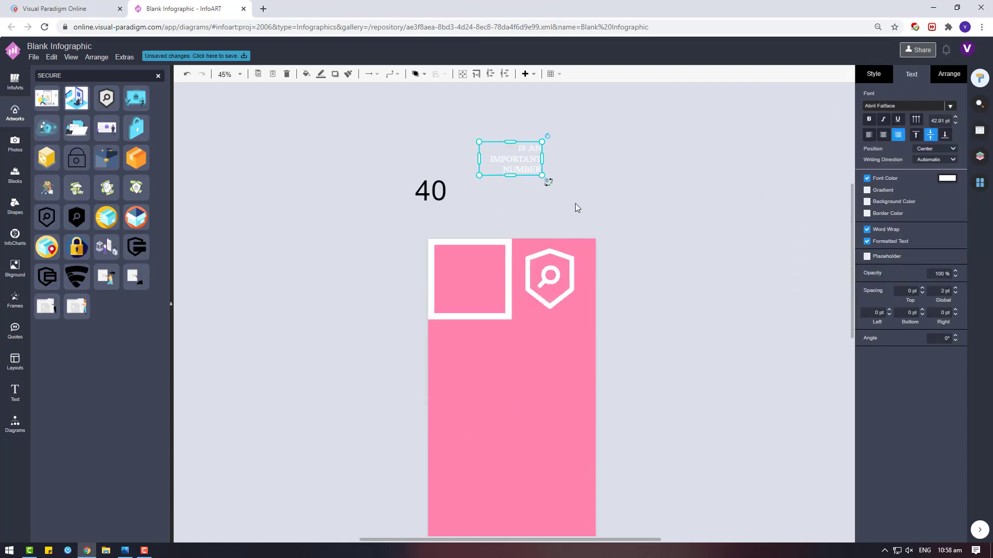
pyautogui.doubleClick(522, 155)
pyautogui.click(889, 117)
pyautogui.click(844, 155)
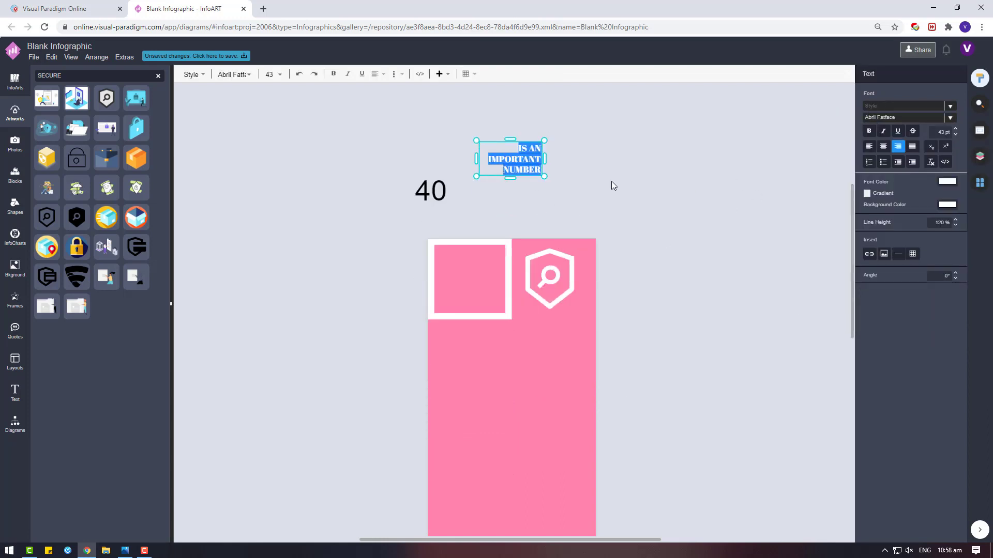
pyautogui.click(612, 181)
# Step: Move the IS AN IMPORTANT NUMBER text to the pink square's lower right corner and enlarge it to about 47 pt
pyautogui.moveTo(532, 160); pyautogui.dragTo(492, 295)
pyautogui.moveTo(439, 277)
pyautogui.mouseDown()
pyautogui.moveTo(421, 270)
pyautogui.moveTo(435, 274)
pyautogui.mouseUp()
pyautogui.click(583, 279)
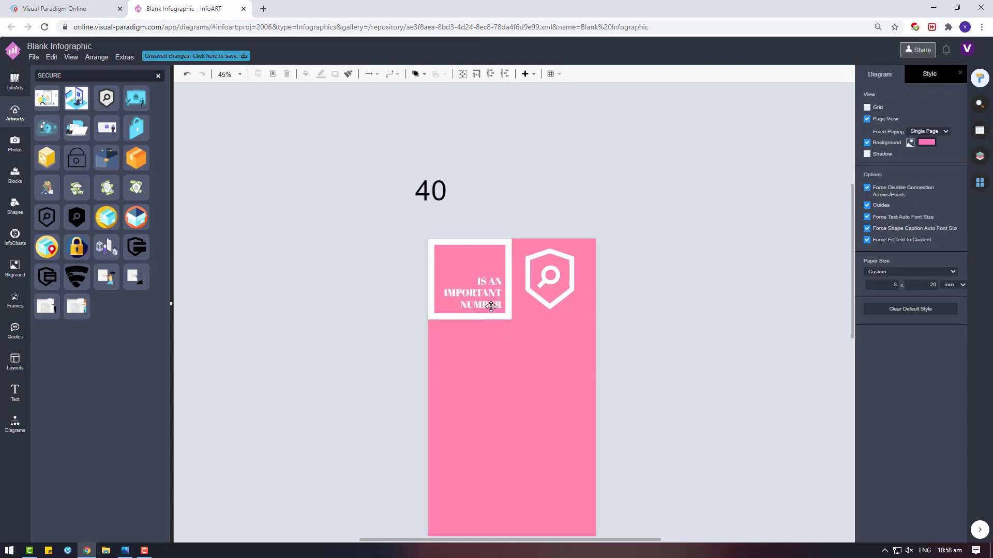
pyautogui.click(486, 301)
pyautogui.click(595, 234)
# Step: Set the 40 text's font to Bebas Neue and its colour to white
pyautogui.click(431, 190)
pyautogui.click(902, 105)
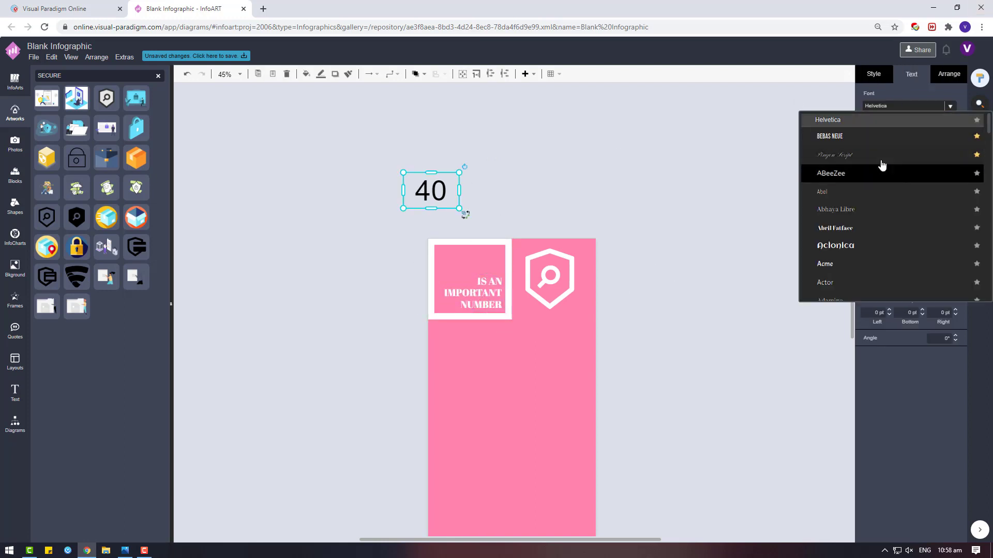
pyautogui.click(879, 137)
pyautogui.click(939, 182)
pyautogui.click(960, 388)
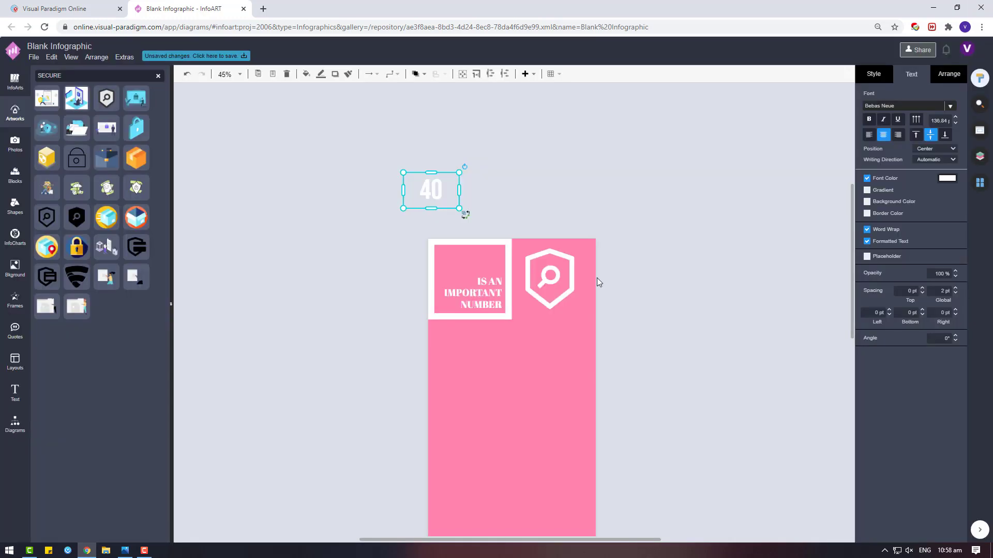
# Step: Resize the 40 to about 202 pt and place it in the pink square's upper left, beside IS AN
pyautogui.moveTo(458, 208); pyautogui.dragTo(476, 261)
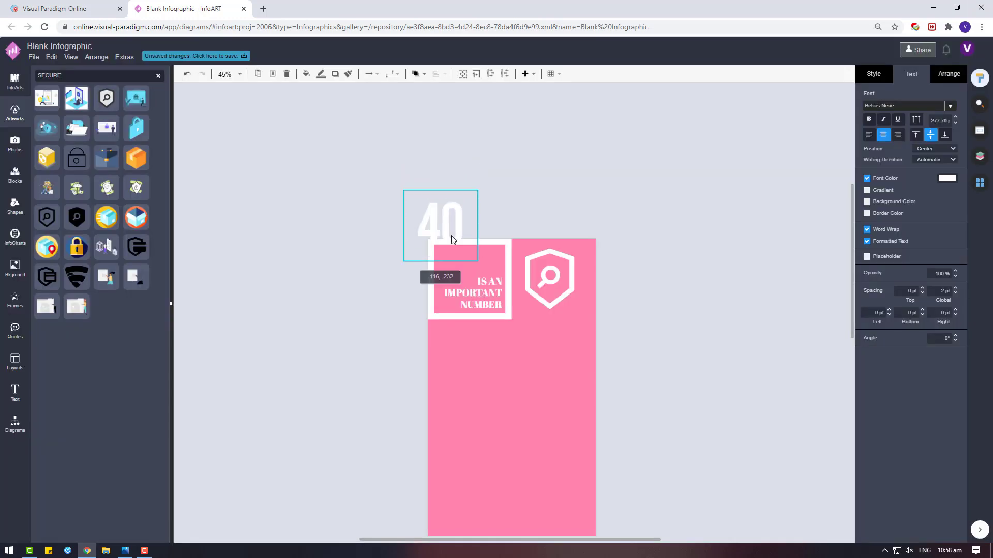
pyautogui.moveTo(474, 193); pyautogui.dragTo(449, 261)
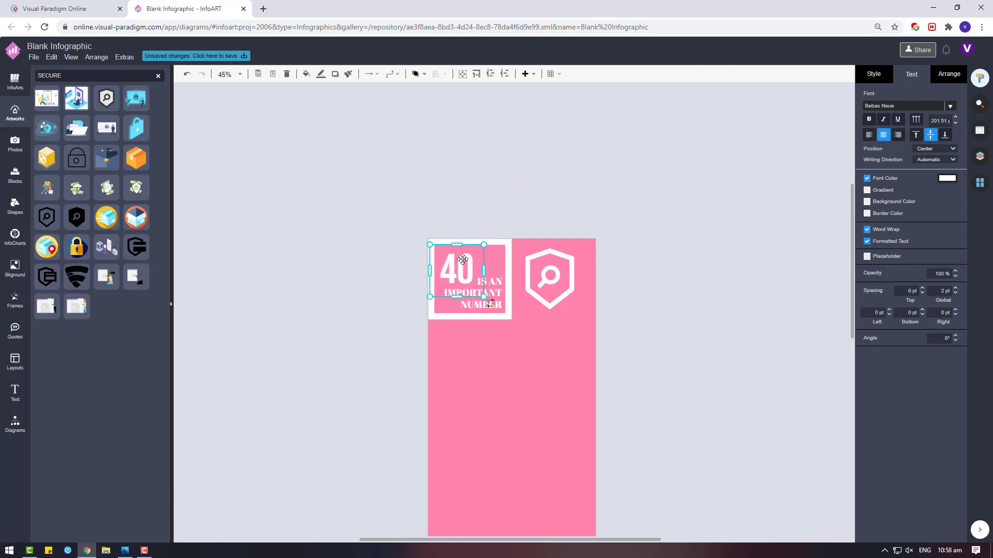
pyautogui.click(492, 197)
# Step: Enlarge the IS AN IMPORTANT NUMBER text to about 50 pt and shift the 40 slightly up within the square
pyautogui.keyDown('ctrl'); pyautogui.scroll(4, 368, 294); pyautogui.keyUp('ctrl')
pyautogui.click(498, 302)
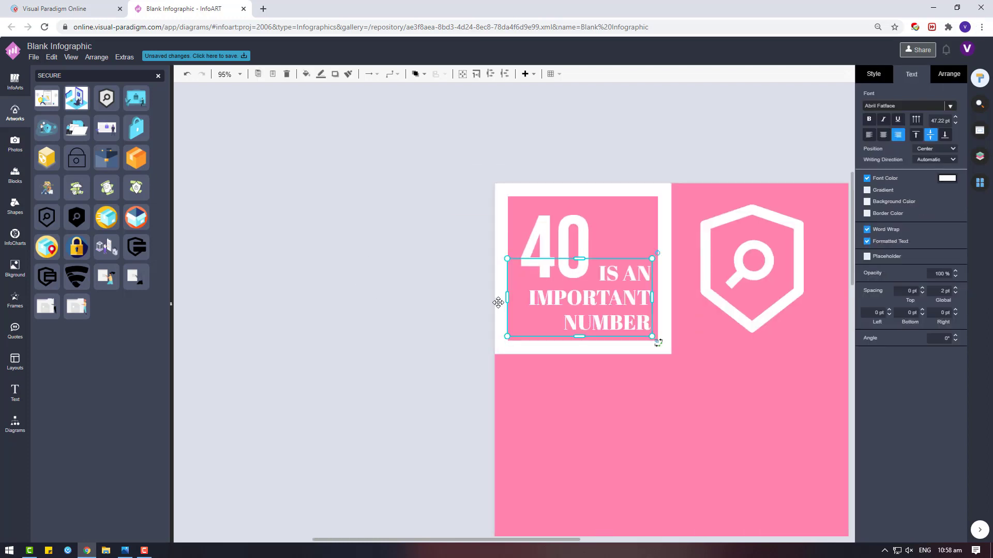
pyautogui.moveTo(507, 259); pyautogui.dragTo(497, 254)
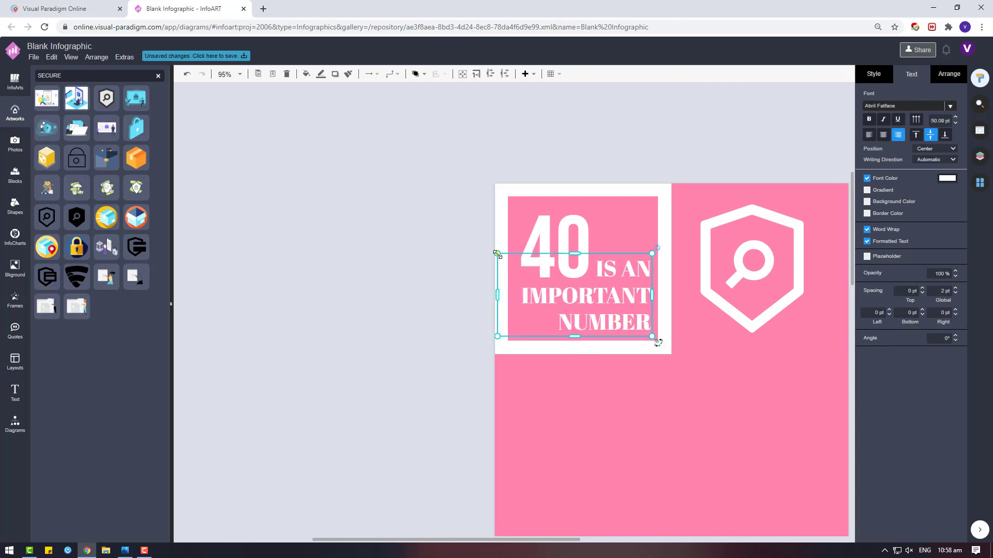
pyautogui.click(620, 180)
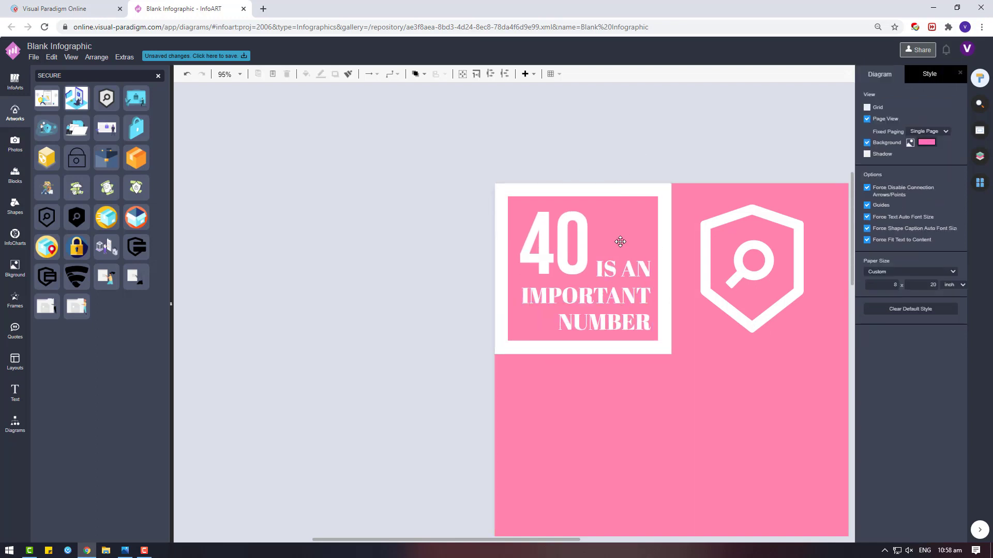
# Step: Shift the 40 and IS AN IMPORTANT NUMBER texts together slightly up and left within the pink square
pyautogui.click(570, 234)
pyautogui.keyDown('shift'); pyautogui.click(628, 269); pyautogui.keyUp('shift')
pyautogui.click(945, 75)
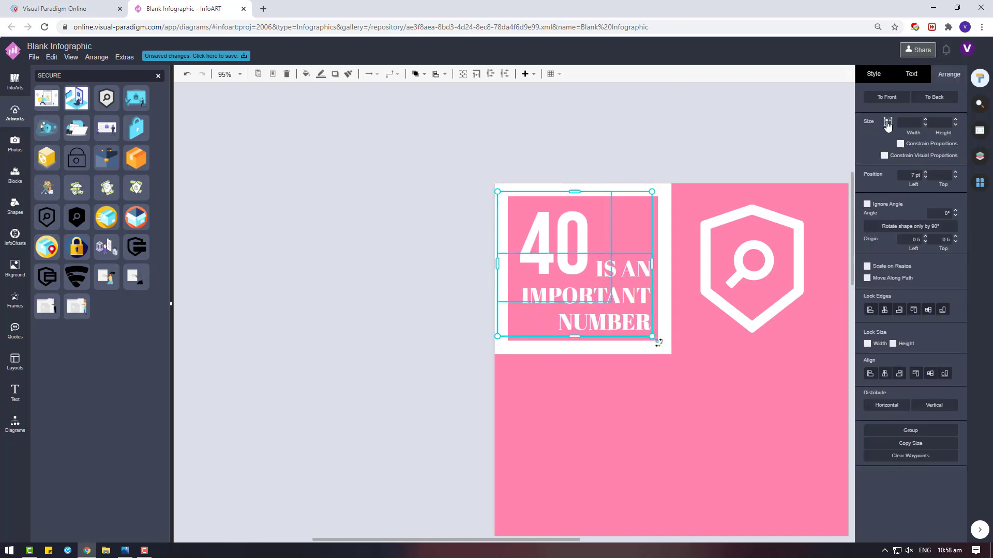
pyautogui.click(888, 122)
pyautogui.moveTo(627, 273); pyautogui.dragTo(626, 275)
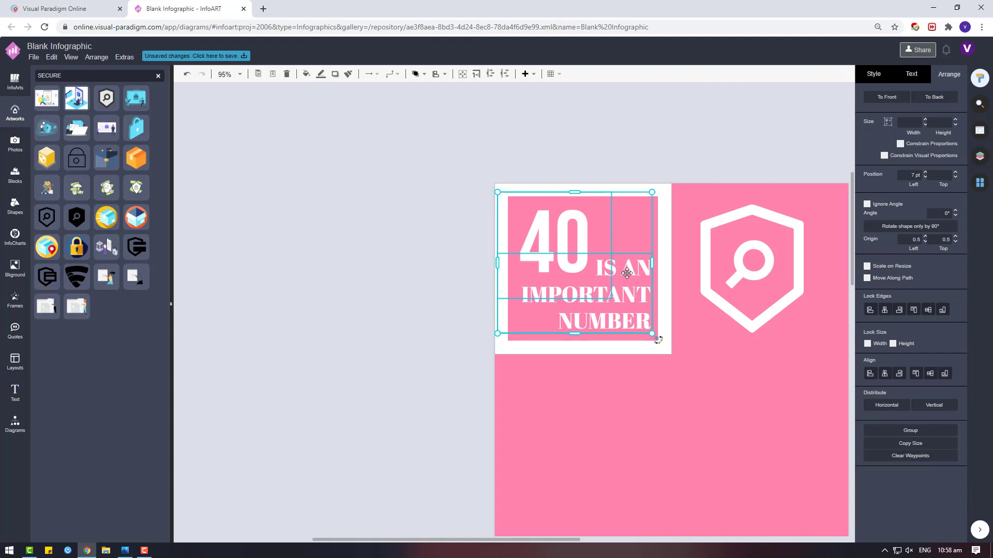
pyautogui.click(674, 160)
pyautogui.moveTo(447, 261); pyautogui.dragTo(340, 202)
pyautogui.click(511, 261)
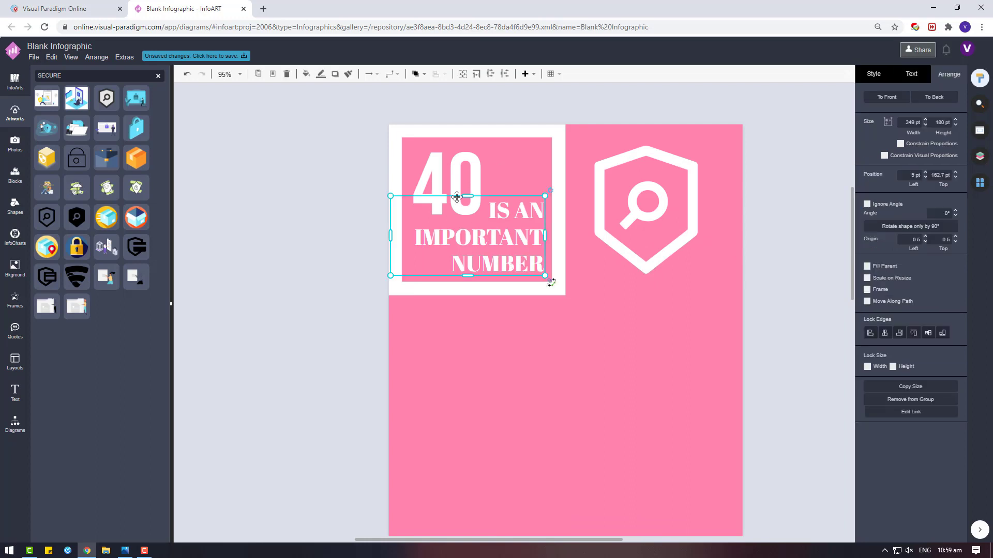
pyautogui.keyDown('shift'); pyautogui.click(453, 184); pyautogui.keyUp('shift')
pyautogui.click(769, 244)
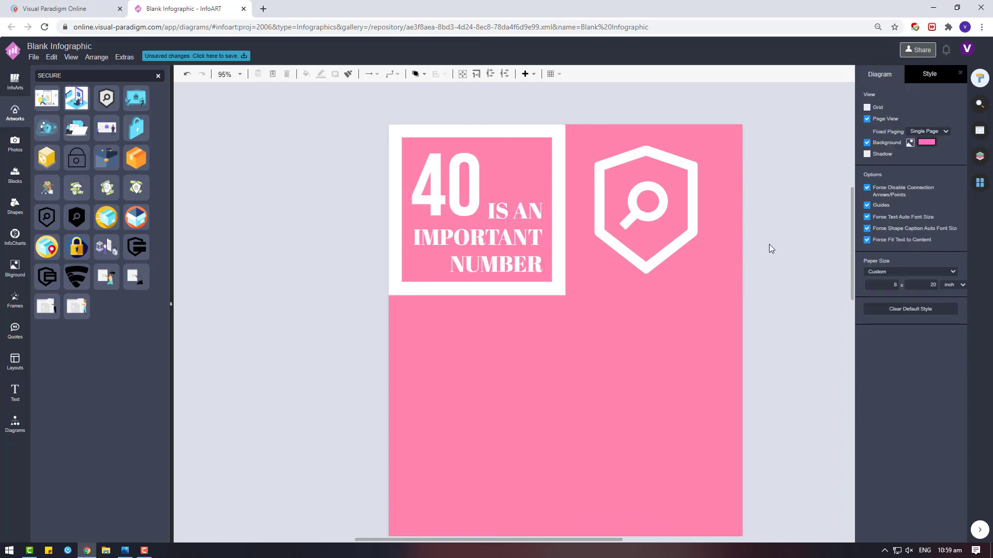
# Step: Add the four-row people usage chart from the Vertical InfoArts and place it beside the page, outside its edge
pyautogui.click(688, 351)
pyautogui.scroll(-1, 713, 338)
pyautogui.click(770, 256)
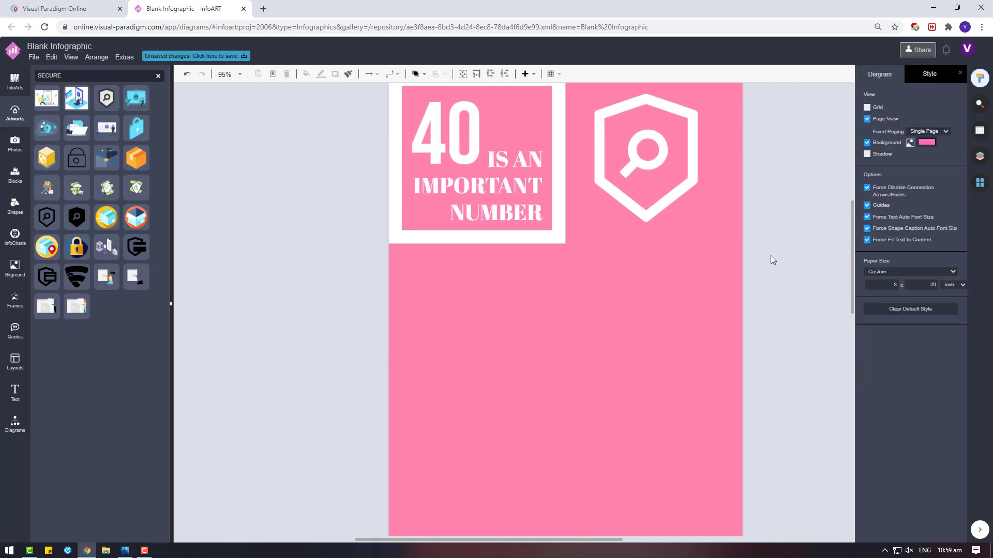
pyautogui.click(688, 282)
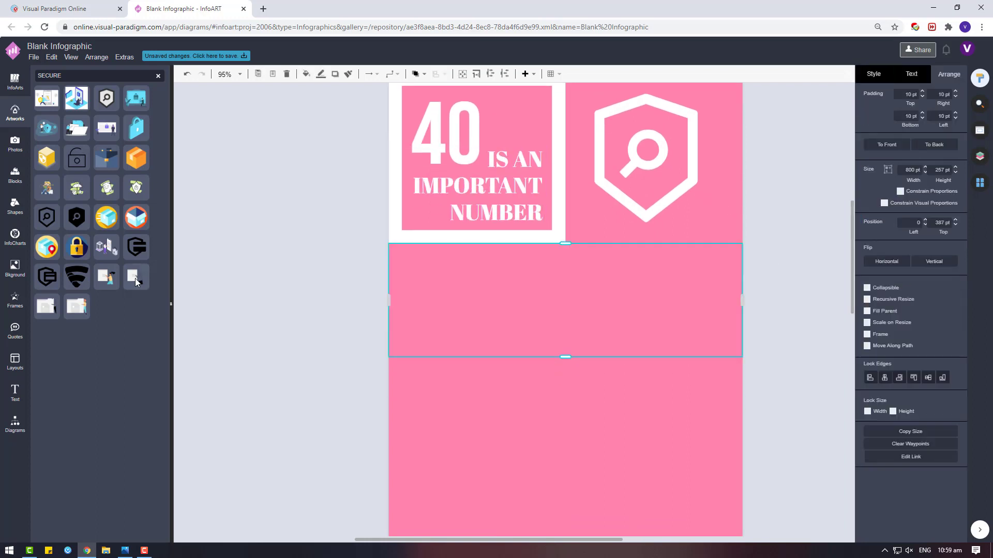
pyautogui.click(15, 82)
pyautogui.scroll(-5, 106, 408)
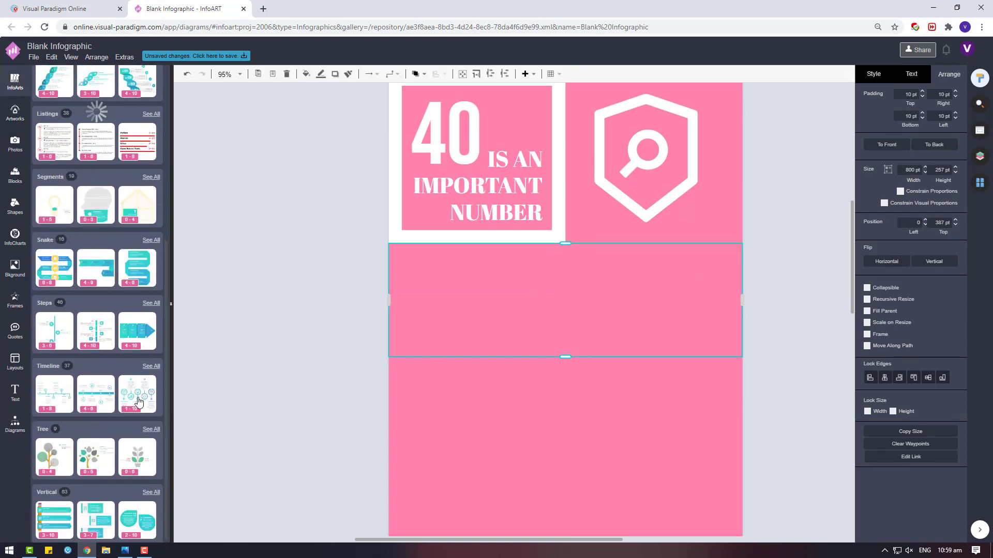
pyautogui.scroll(-6, 98, 309)
pyautogui.moveTo(111, 278); pyautogui.dragTo(221, 283)
pyautogui.moveTo(455, 539); pyautogui.dragTo(362, 536)
pyautogui.click(398, 302)
pyautogui.moveTo(383, 298); pyautogui.dragTo(185, 260)
pyautogui.click(537, 302)
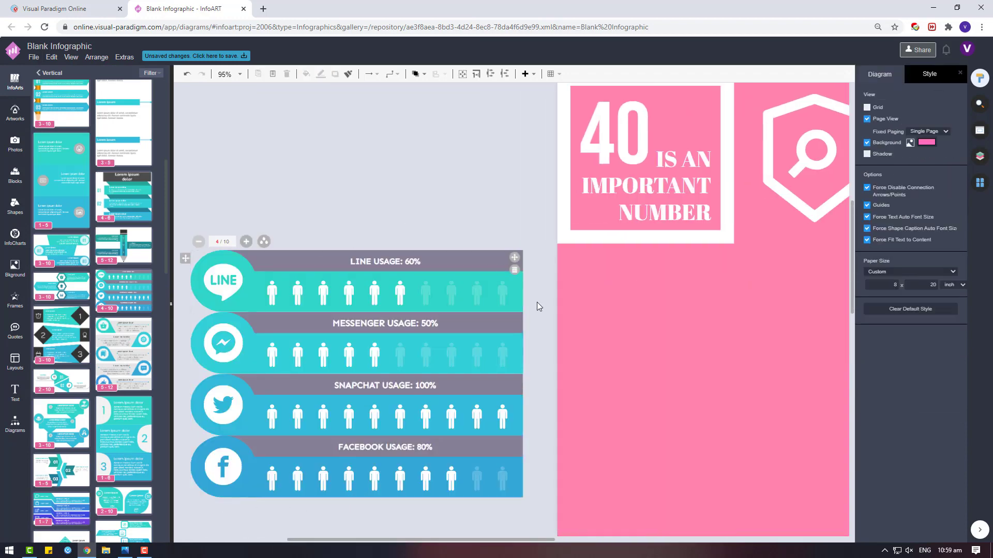
# Step: Replace the full usage chart with a standalone copy of its LINE USAGE row and pull the teal teardrop out of it
pyautogui.click(459, 284)
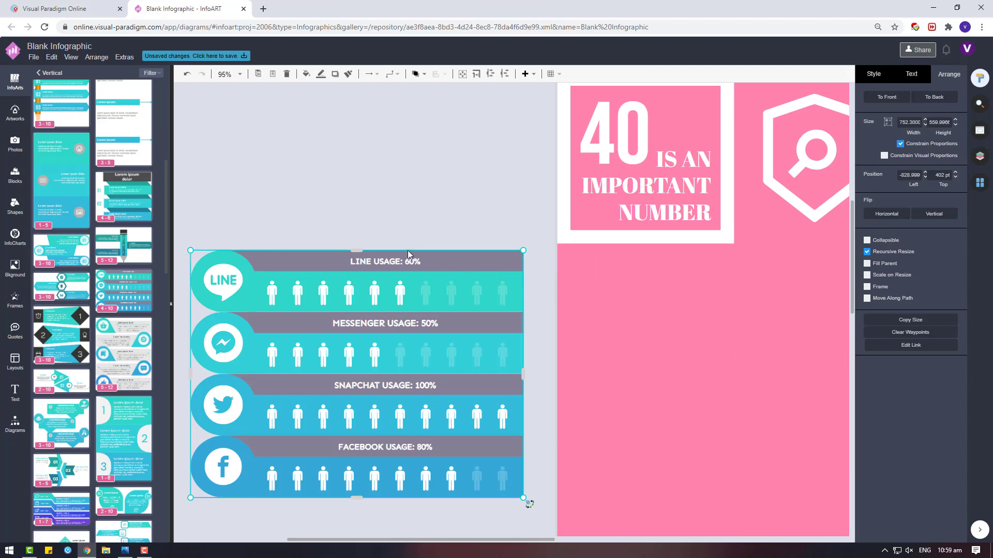
pyautogui.press('Delete')
pyautogui.click(191, 258)
pyautogui.press('Delete')
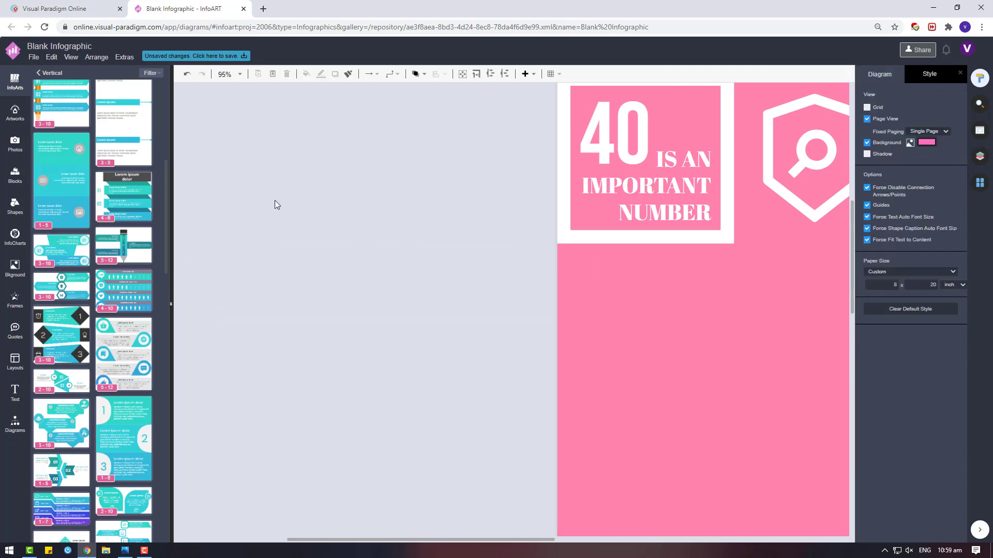
pyautogui.hotkey('ctrl', 'v')
pyautogui.moveTo(288, 210); pyautogui.dragTo(239, 271)
# Step: Take the remaining LINE USAGE row pieces out of their container and place them below the teardrop
pyautogui.click(270, 219)
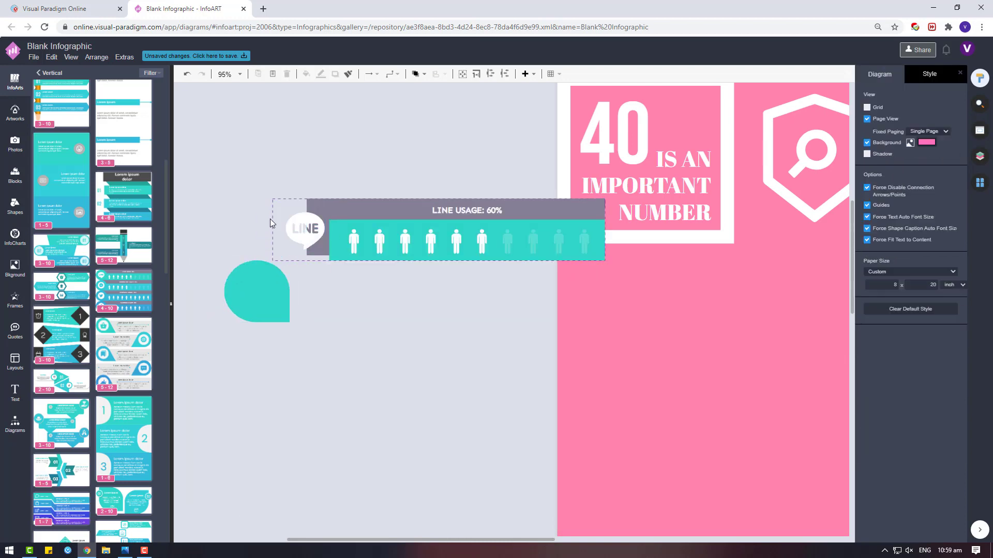
pyautogui.moveTo(273, 220); pyautogui.dragTo(192, 380)
pyautogui.moveTo(547, 466); pyautogui.dragTo(208, 343)
pyautogui.press('Delete')
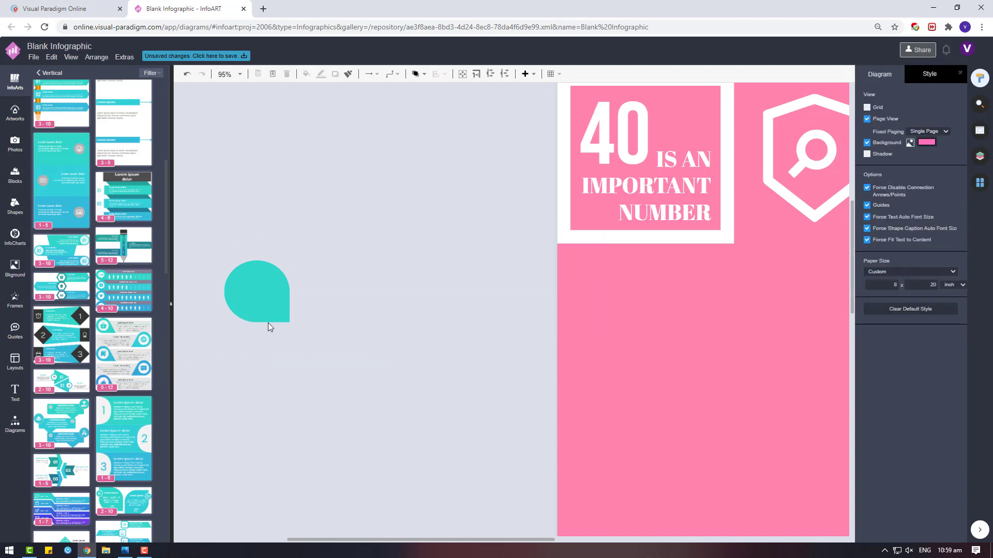
pyautogui.hotkey('ctrl', 'v')
pyautogui.moveTo(384, 341); pyautogui.dragTo(317, 349)
# Step: Delete the LINE icon and all the people icons from the row
pyautogui.click(224, 360)
pyautogui.press('Delete')
pyautogui.click(266, 372)
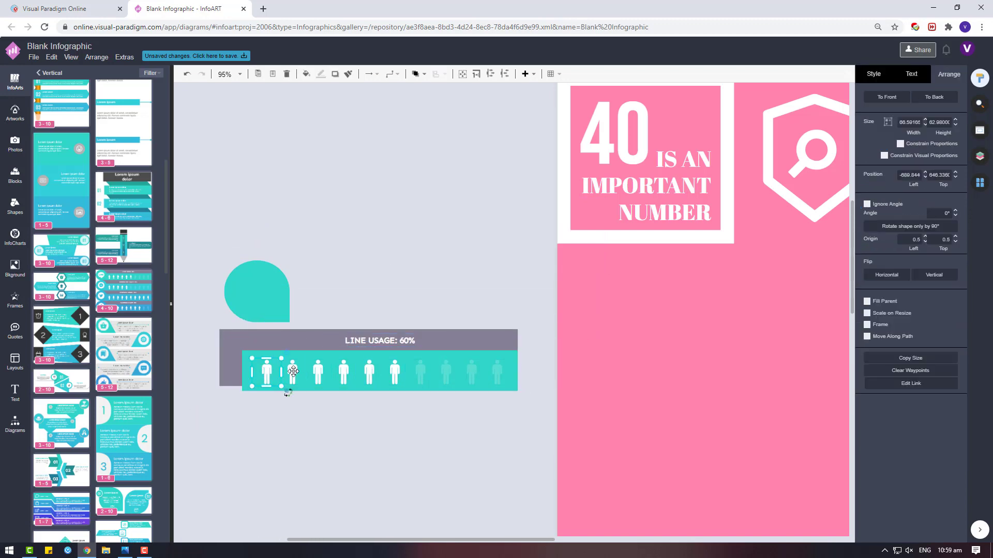
pyautogui.moveTo(533, 437); pyautogui.dragTo(244, 353)
pyautogui.press('Delete')
# Step: Replace the row's heading text with LIVE STAGE: 40-49
pyautogui.click(380, 341)
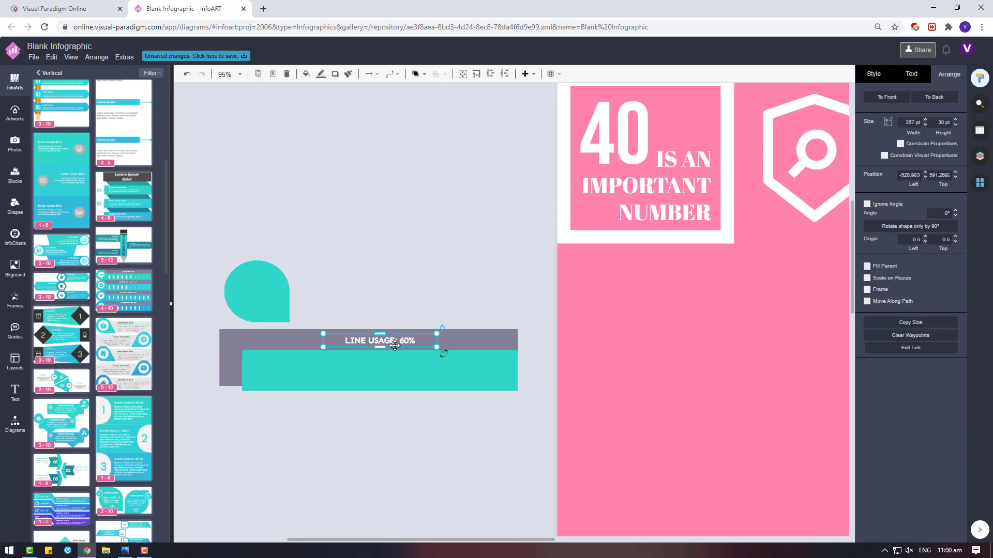
pyautogui.doubleClick(395, 345)
pyautogui.press('Delete')
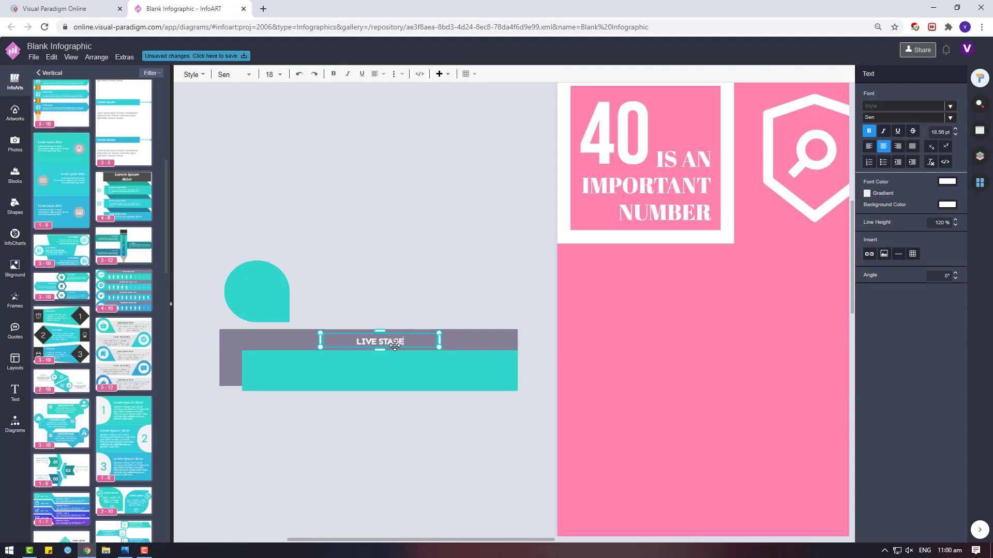
pyautogui.write('LIVE STAGE: 40-49')
# Step: Move the teardrop to the row's left end and bring it and the teal bar in front of the grey rectangle
pyautogui.moveTo(276, 285); pyautogui.dragTo(230, 335)
pyautogui.click(314, 381)
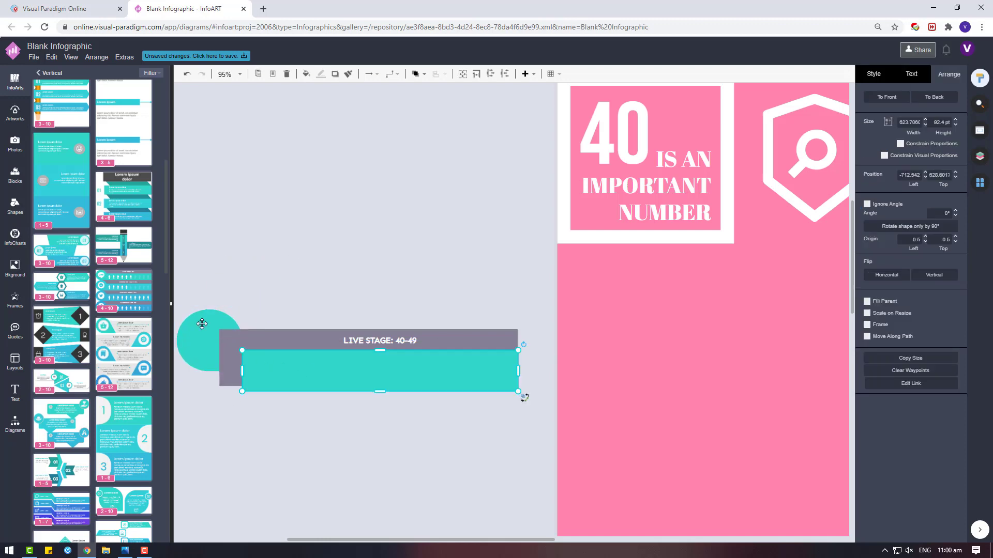
pyautogui.keyDown('shift'); pyautogui.click(202, 324); pyautogui.keyUp('shift')
pyautogui.rightClick(202, 325)
pyautogui.moveTo(275, 420)
pyautogui.click(328, 430)
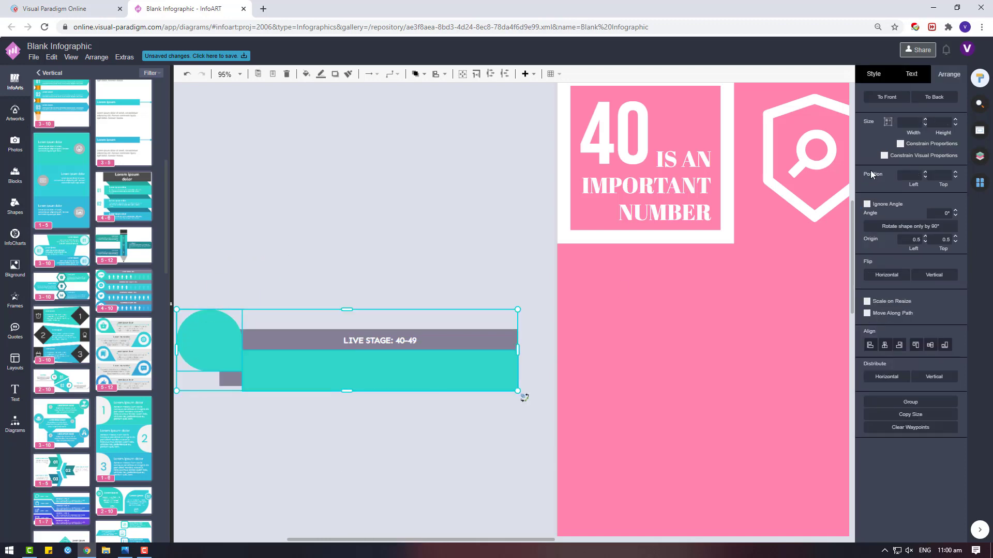
pyautogui.click(538, 296)
# Step: Recolour the teal bar and the teardrop white (FFFFFF)
pyautogui.click(383, 368)
pyautogui.click(869, 111)
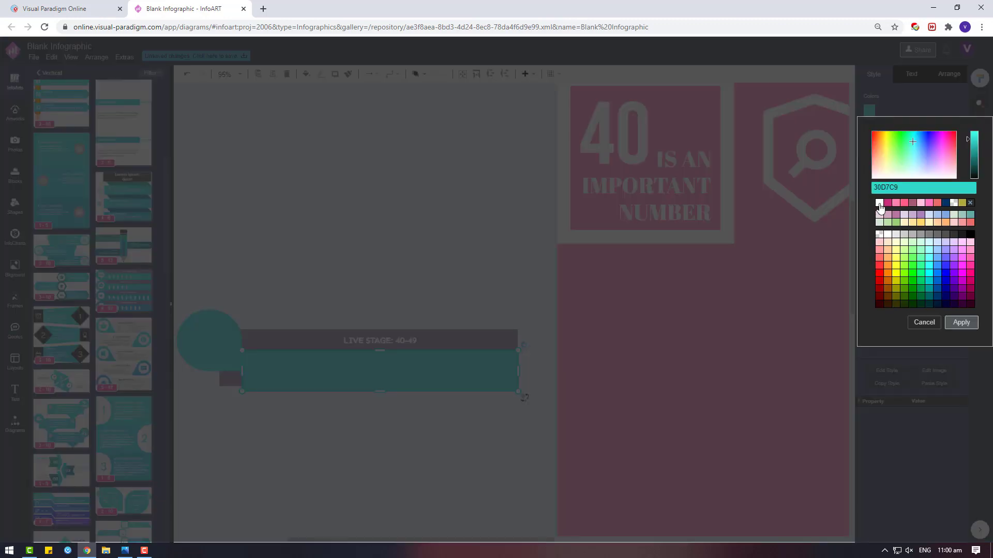
pyautogui.click(879, 204)
pyautogui.click(960, 322)
pyautogui.click(217, 346)
pyautogui.click(869, 111)
pyautogui.click(879, 204)
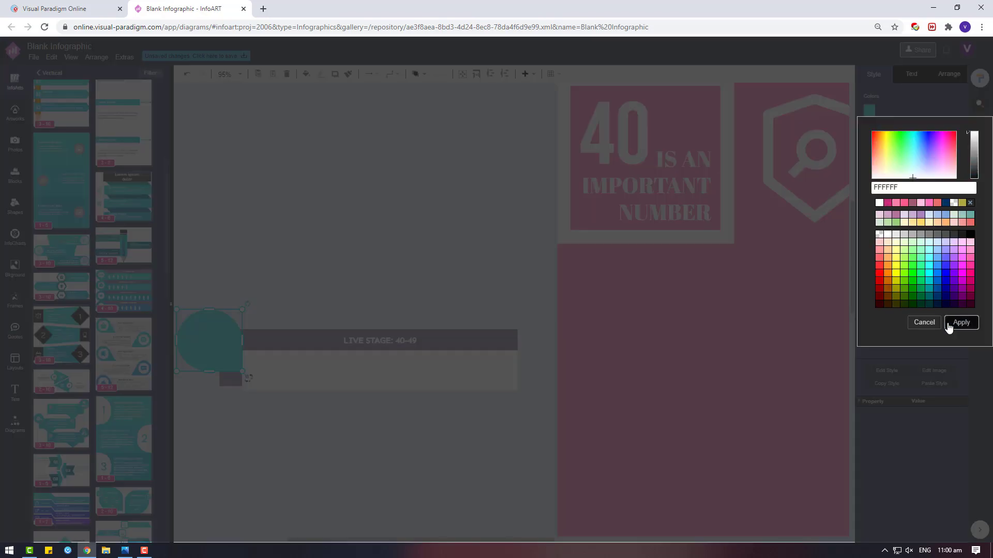
pyautogui.click(952, 323)
# Step: Recolour the grey heading rectangle to dark pink C92B7A
pyautogui.click(491, 342)
pyautogui.click(866, 110)
pyautogui.click(881, 206)
pyautogui.click(957, 322)
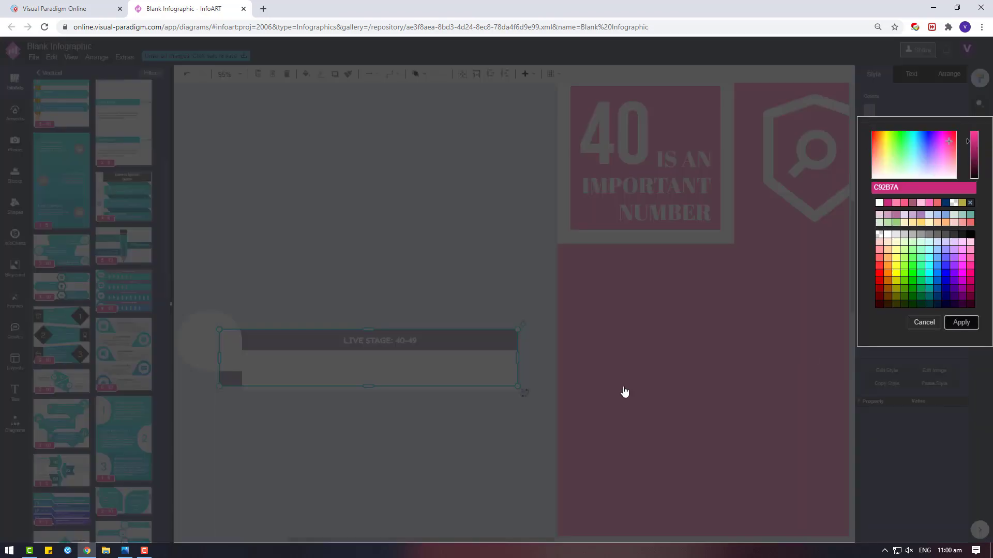
# Step: Align the teardrop's bottom edge with the white bar and nudge it right so the two shapes overlap
pyautogui.moveTo(204, 328); pyautogui.dragTo(206, 345)
pyautogui.keyDown('shift'); pyautogui.click(293, 365); pyautogui.keyUp('shift')
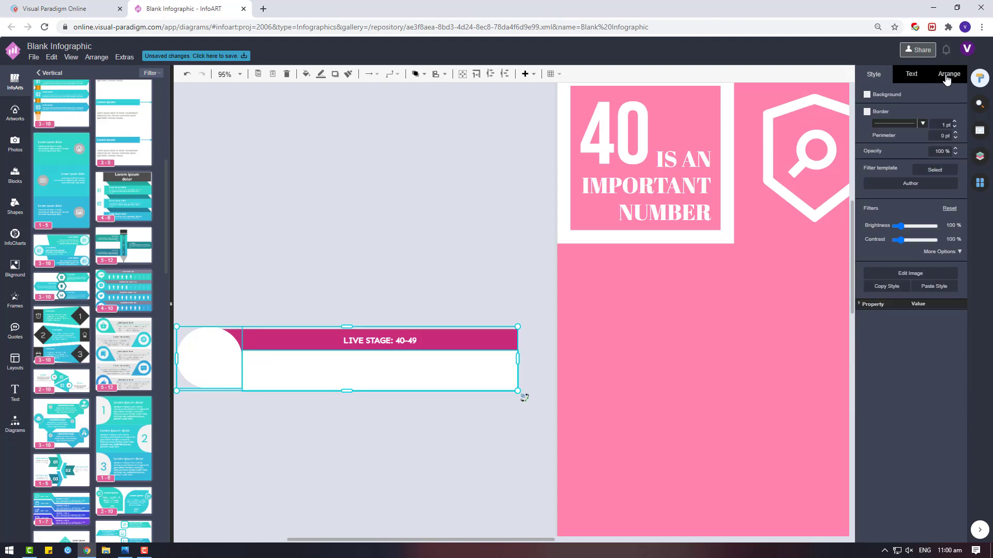
pyautogui.click(948, 74)
pyautogui.click(944, 345)
pyautogui.click(224, 351)
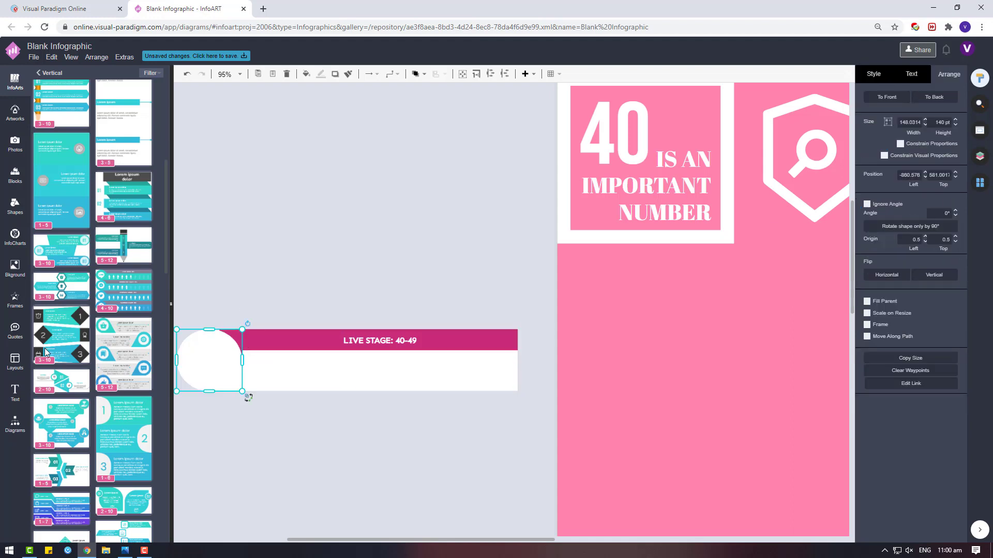
pyautogui.click(314, 280)
pyautogui.click(212, 367)
pyautogui.press('Right')
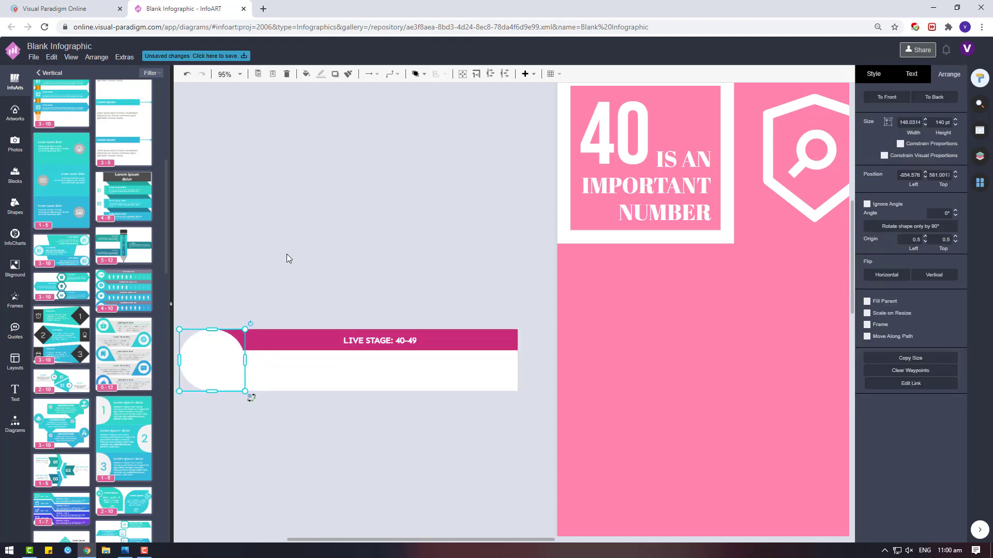
pyautogui.click(327, 262)
# Step: Search the artworks for FEMALE WC and place the female restroom figure above the LIVE STAGE row
pyautogui.click(301, 376)
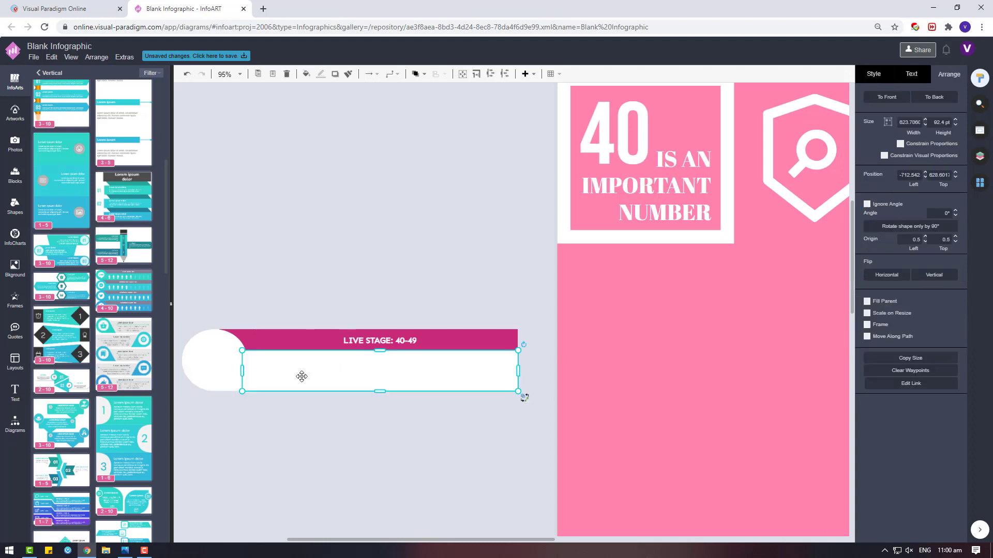
pyautogui.click(6, 114)
pyautogui.doubleClick(61, 76)
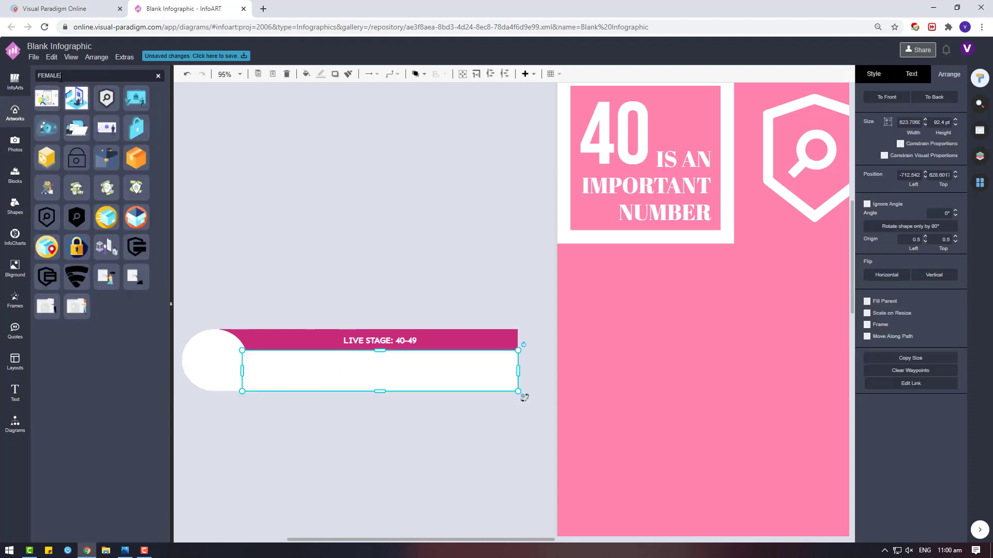
pyautogui.write('FEMALE WC')
pyautogui.press('Return')
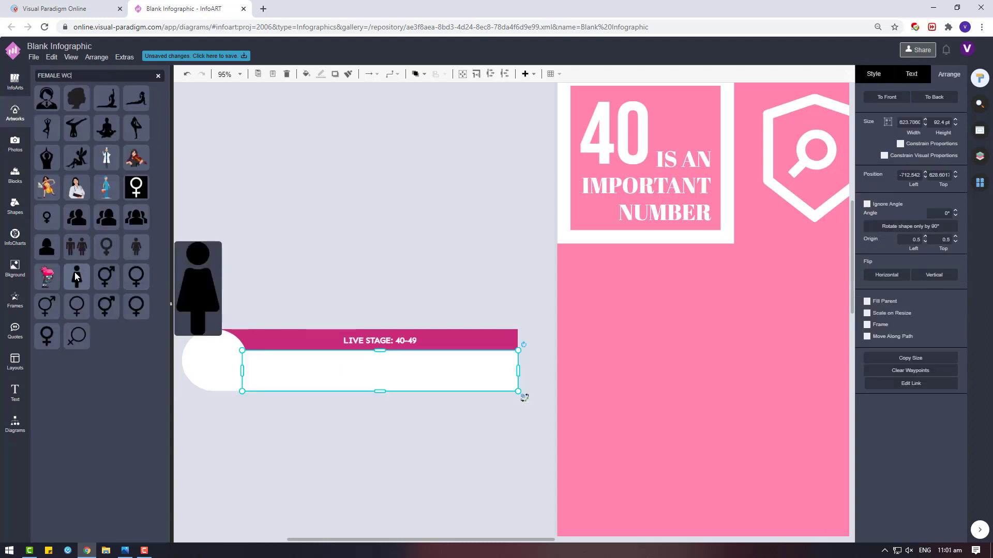
pyautogui.click(76, 277)
pyautogui.moveTo(313, 243); pyautogui.dragTo(297, 242)
# Step: Recolour the female figure to pink FF82AC and move it closer to the LIVE STAGE row
pyautogui.click(873, 74)
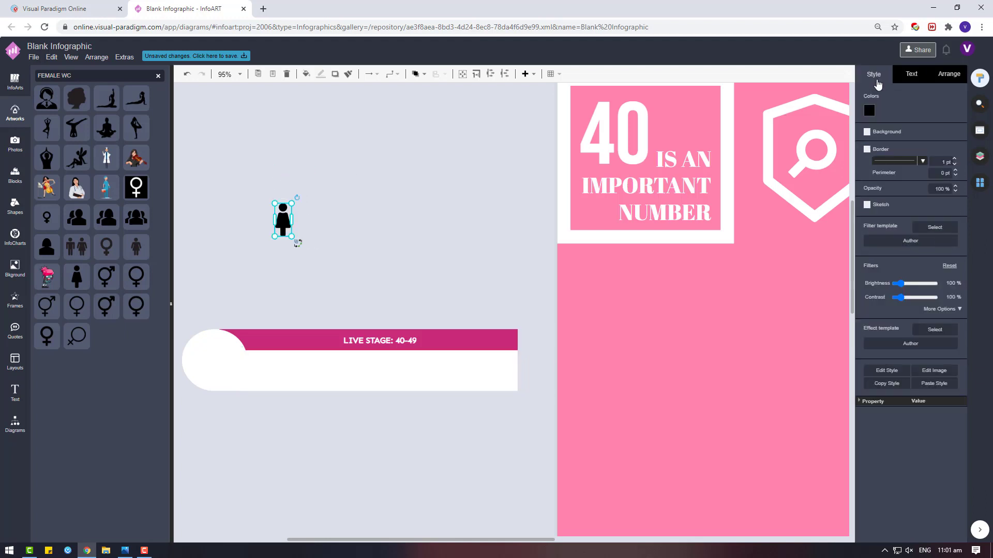
pyautogui.click(870, 111)
pyautogui.click(900, 207)
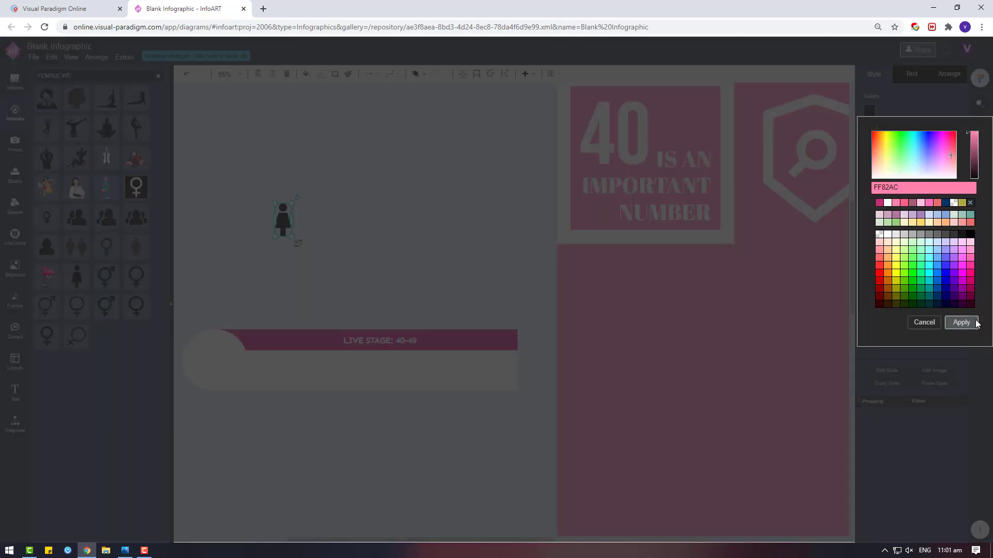
pyautogui.click(961, 322)
pyautogui.moveTo(284, 230); pyautogui.dragTo(321, 255)
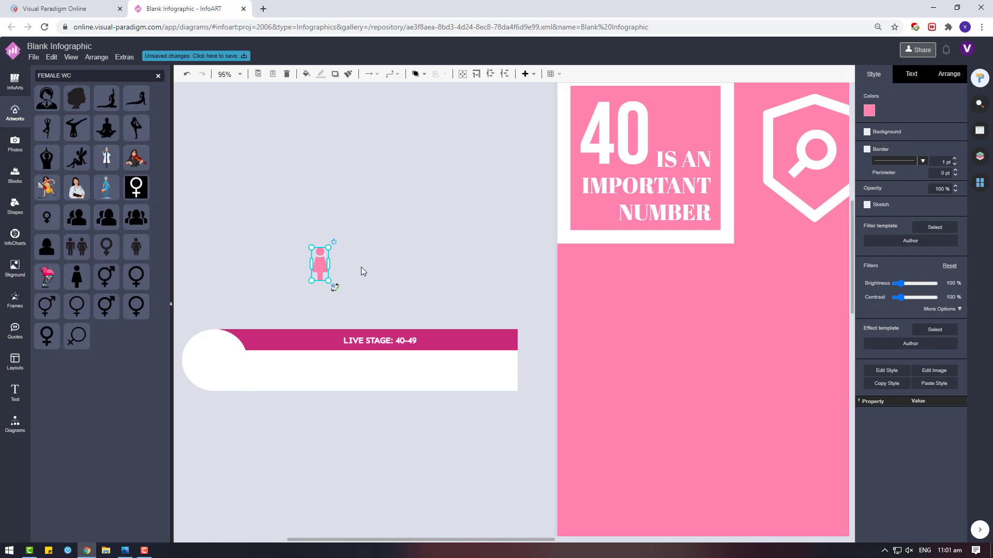
# Step: Duplicate the pink female figure and line the copies up into a row of four
pyautogui.hotkey('ctrl', 'v')
pyautogui.moveTo(368, 279); pyautogui.dragTo(344, 264)
pyautogui.moveTo(286, 223); pyautogui.dragTo(388, 266)
pyautogui.hotkey('ctrl', 'v')
pyautogui.moveTo(436, 295); pyautogui.dragTo(254, 214)
# Step: Duplicate the group of four figures to extend the row on both sides and delete the surplus, leaving ten figures
pyautogui.hotkey('ctrl', 'c')
pyautogui.hotkey('ctrl', 'v')
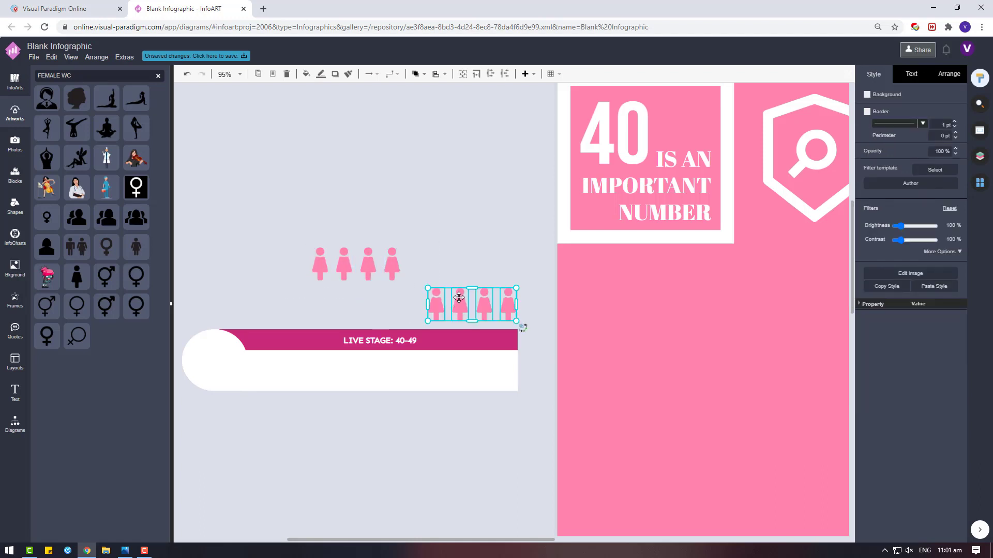
pyautogui.moveTo(459, 298); pyautogui.dragTo(447, 256)
pyautogui.click(509, 286)
pyautogui.moveTo(601, 309); pyautogui.dragTo(259, 299)
pyautogui.press('Delete')
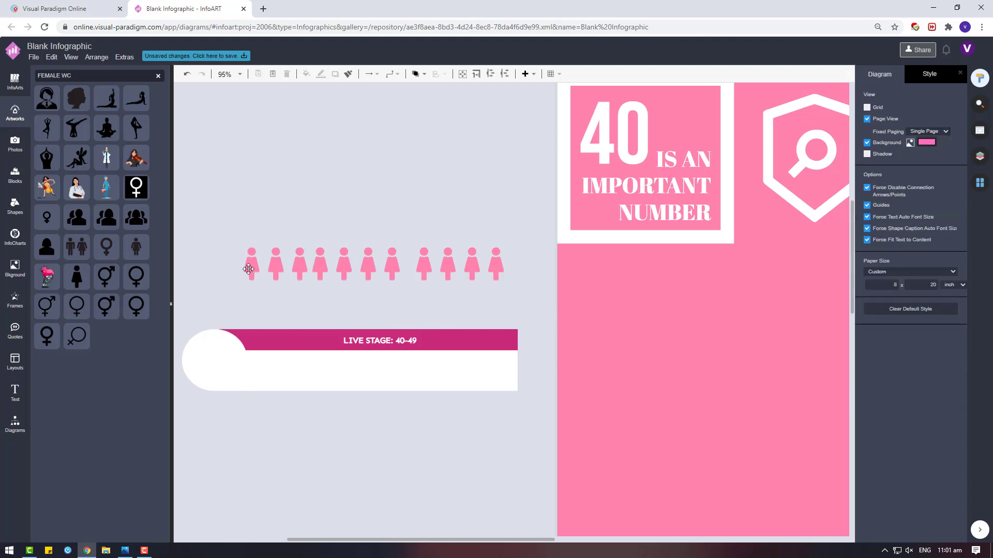
# Step: Distribute the ten female figures evenly horizontally and centre them in the white bar under LIVE STAGE: 40-49
pyautogui.moveTo(242, 217); pyautogui.dragTo(530, 330)
pyautogui.click(937, 77)
pyautogui.click(886, 377)
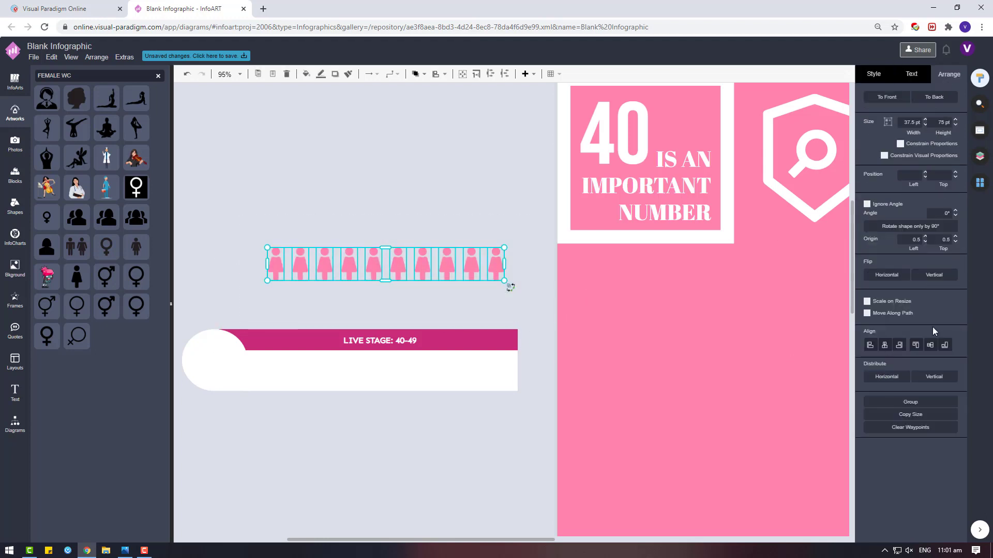
pyautogui.moveTo(425, 267); pyautogui.dragTo(419, 376)
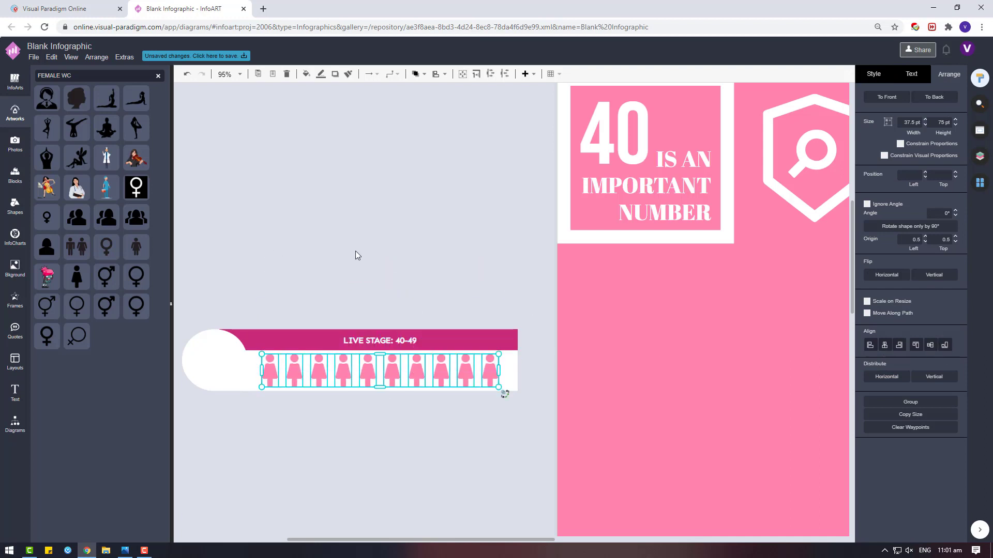
pyautogui.click(356, 250)
# Step: Search the artworks for HEART and add the solid heart with a heartbeat line to the canvas
pyautogui.click(63, 75)
pyautogui.write('HEART')
pyautogui.press('Return')
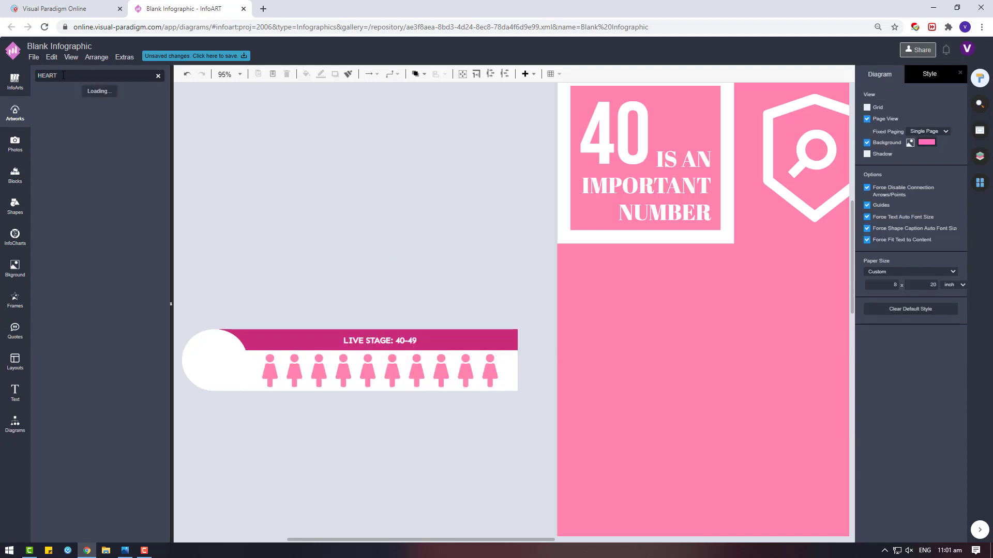
pyautogui.moveTo(136, 157); pyautogui.dragTo(270, 202)
# Step: Recolour the heart to pink FF82AC and fit it at reduced size inside the banner's white circle
pyautogui.click(873, 74)
pyautogui.click(869, 111)
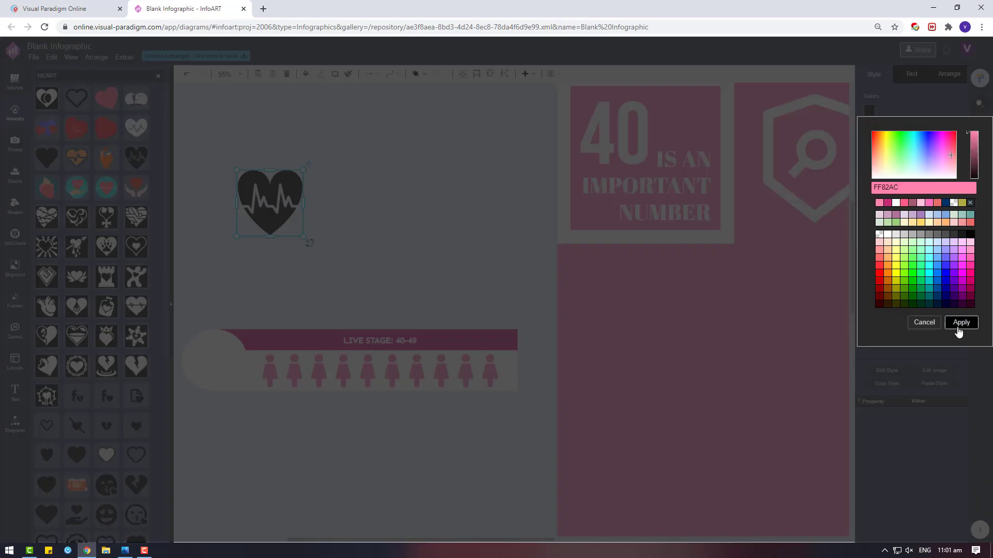
pyautogui.click(960, 324)
pyautogui.moveTo(303, 170); pyautogui.dragTo(217, 365)
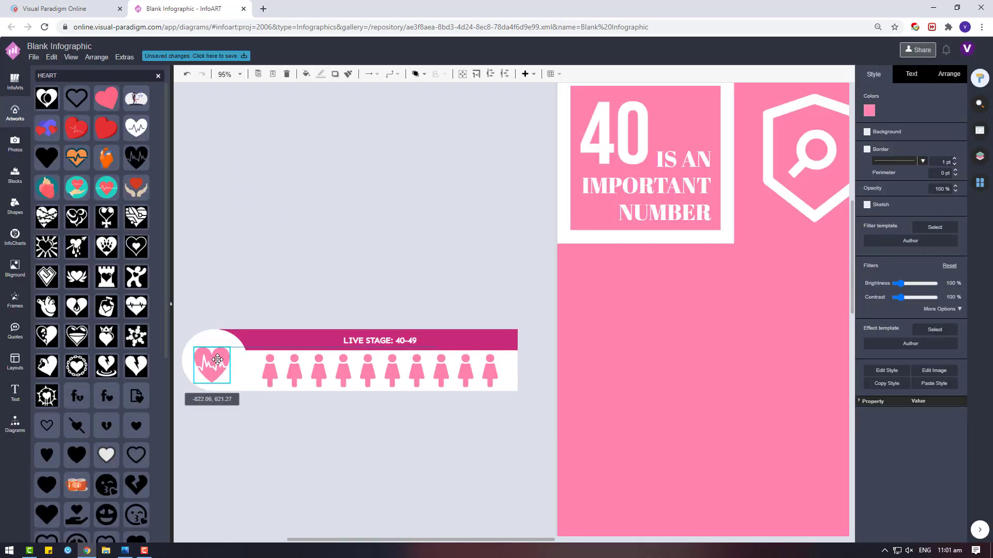
# Step: Place the complete LIVE STAGE banner in the page block below the header and reduce that block's height
pyautogui.moveTo(536, 436); pyautogui.dragTo(183, 291)
pyautogui.moveTo(454, 380); pyautogui.dragTo(599, 294)
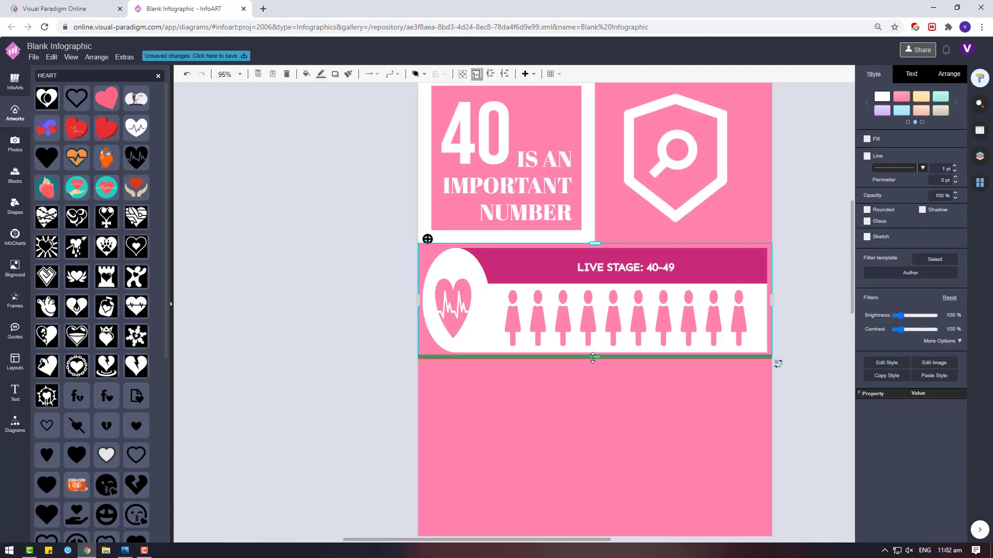
pyautogui.moveTo(595, 357); pyautogui.dragTo(599, 324)
# Step: Set the LIVE STAGE banner's left and right padding to 0 pt
pyautogui.click(949, 73)
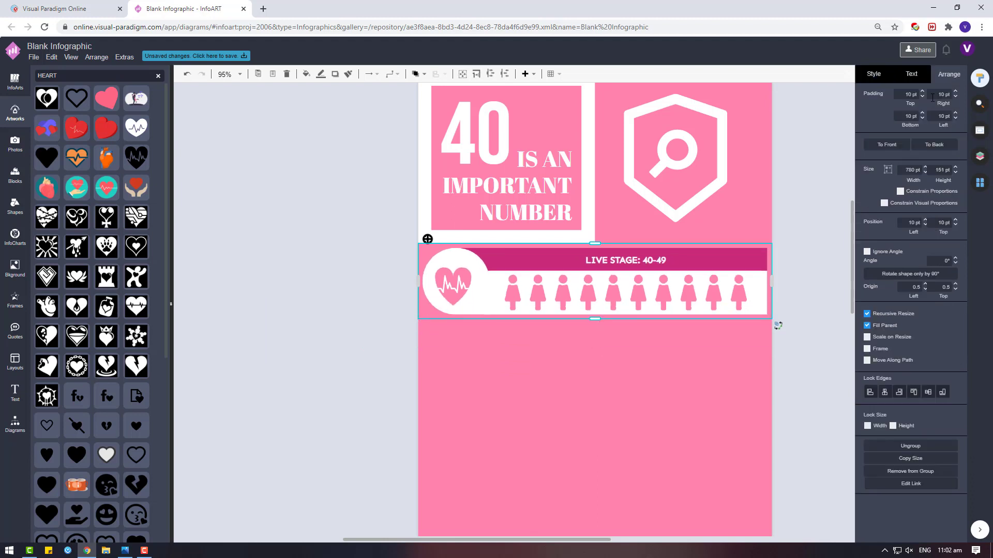
pyautogui.write('0')
pyautogui.press('Return')
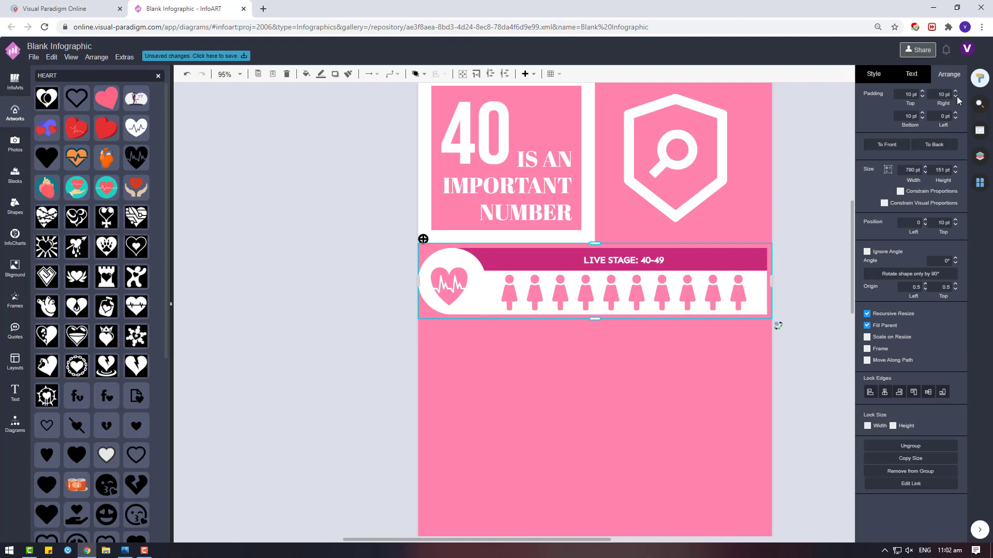
pyautogui.click(816, 179)
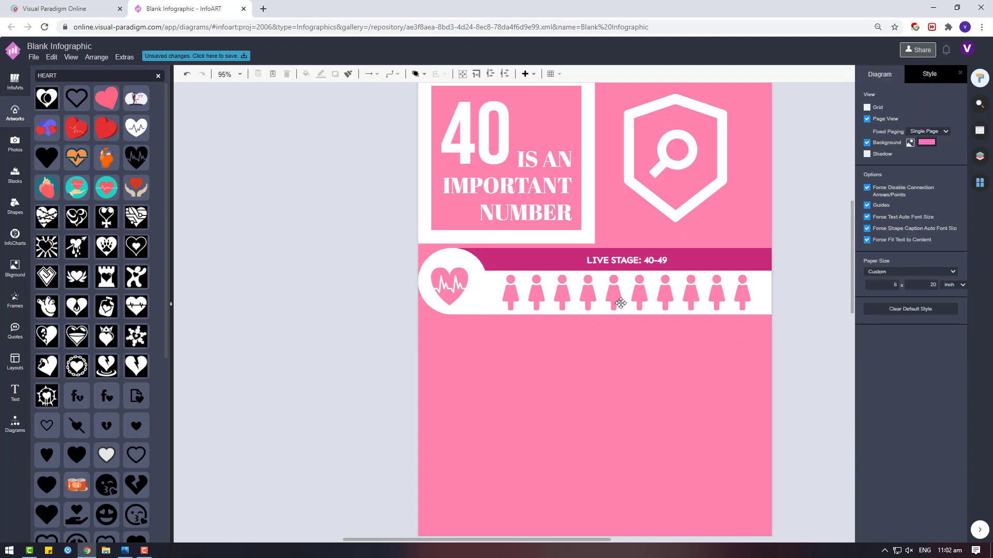
# Step: Set the banner's top padding to 20 pt and trim its block to end at the banner's lower edge
pyautogui.click(556, 331)
pyautogui.click(668, 247)
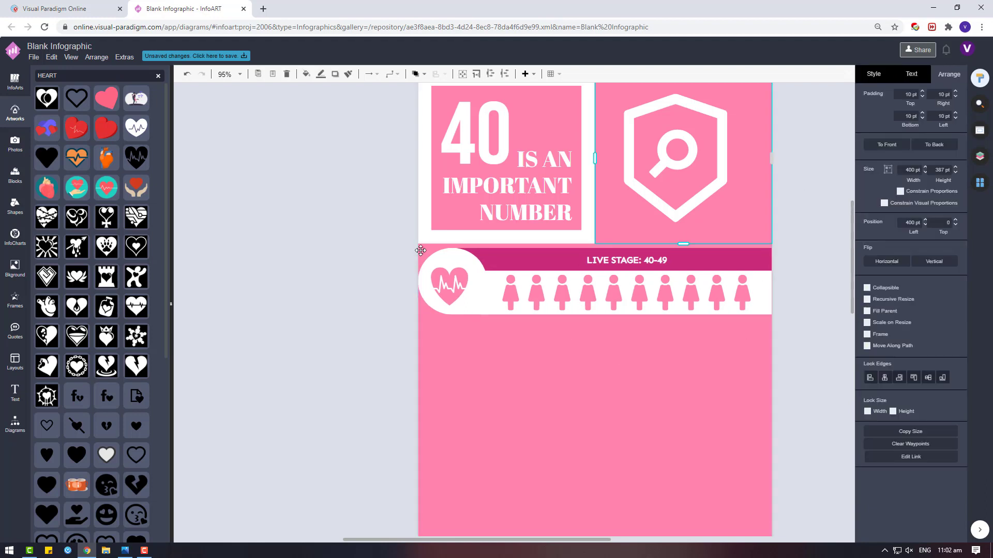
pyautogui.press('Return')
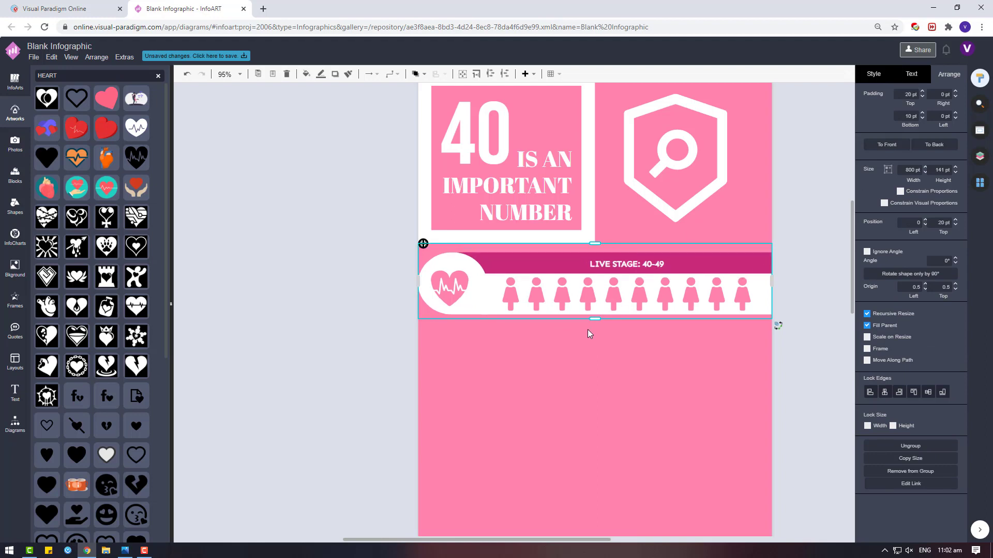
pyautogui.moveTo(594, 319); pyautogui.dragTo(593, 317)
pyautogui.press('Return')
# Step: Nudge the heart icon so that it sits centred in the white circle of the LIVE STAGE banner
pyautogui.click(794, 302)
pyautogui.click(616, 313)
pyautogui.click(458, 303)
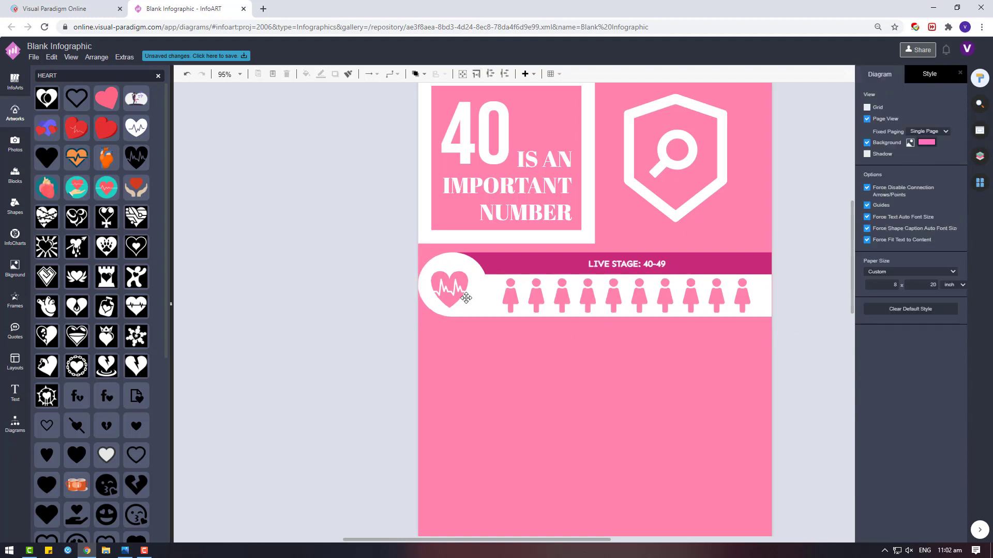
pyautogui.click(451, 290)
pyautogui.moveTo(451, 286); pyautogui.dragTo(452, 283)
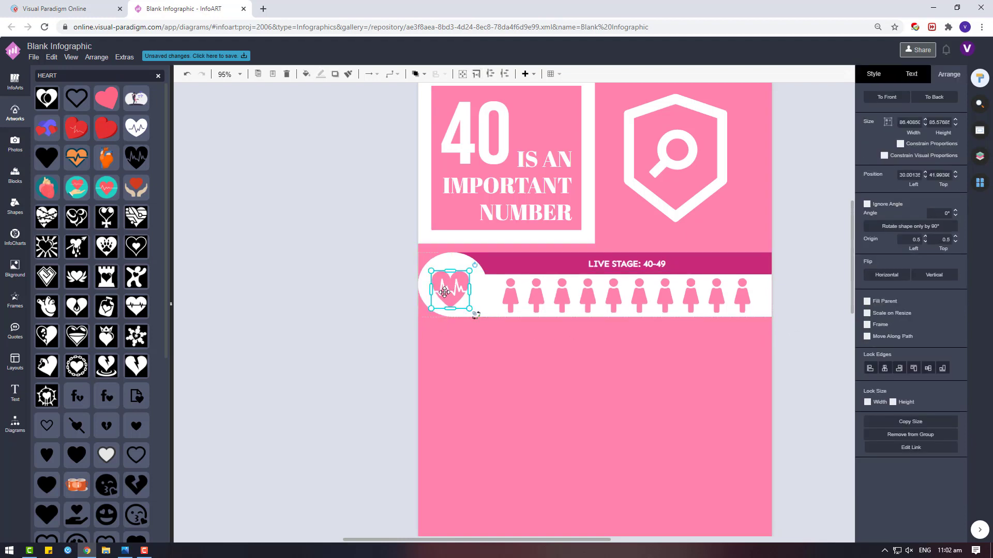
pyautogui.doubleClick(437, 303)
pyautogui.click(454, 295)
pyautogui.click(405, 289)
pyautogui.click(479, 291)
pyautogui.click(448, 288)
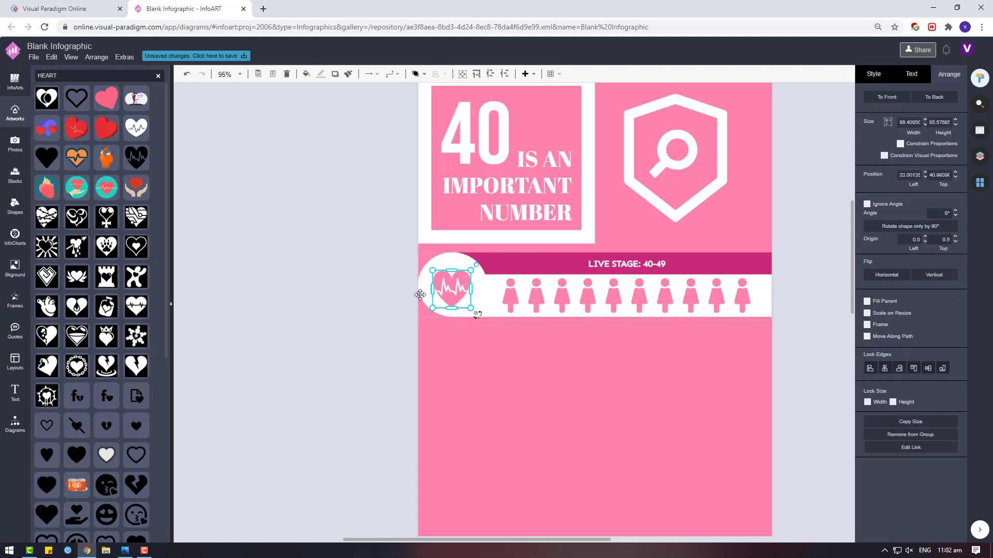
pyautogui.click(349, 303)
# Step: Browse the Vertical InfoArts and add the four-row double-chevron list to the canvas beside the page
pyautogui.scroll(-2, 605, 397)
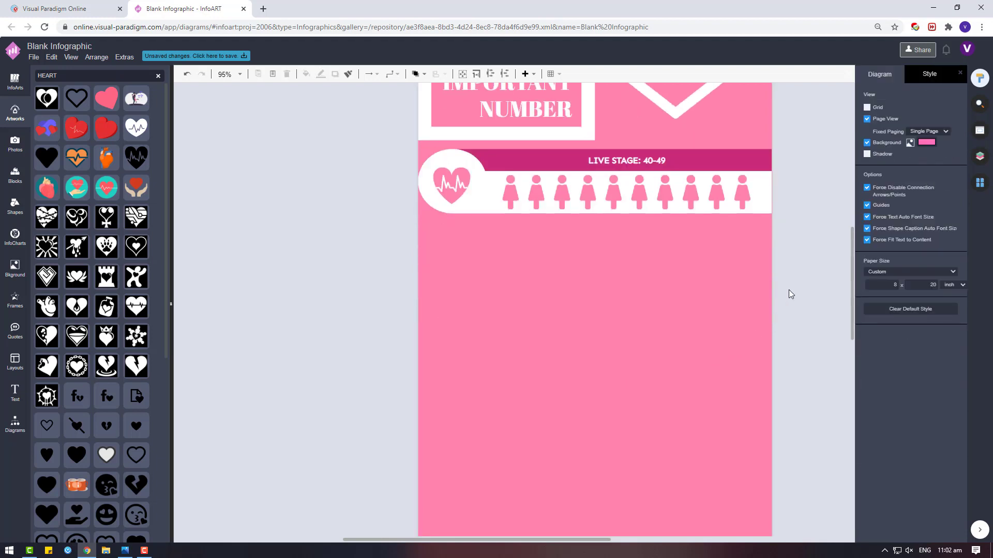
pyautogui.click(14, 83)
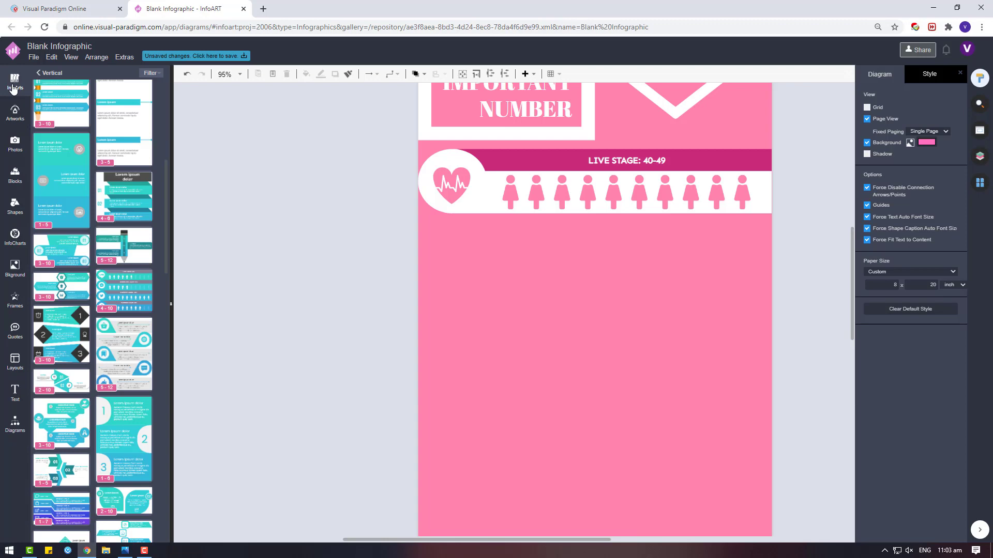
pyautogui.click(537, 234)
pyautogui.scroll(-15, 113, 371)
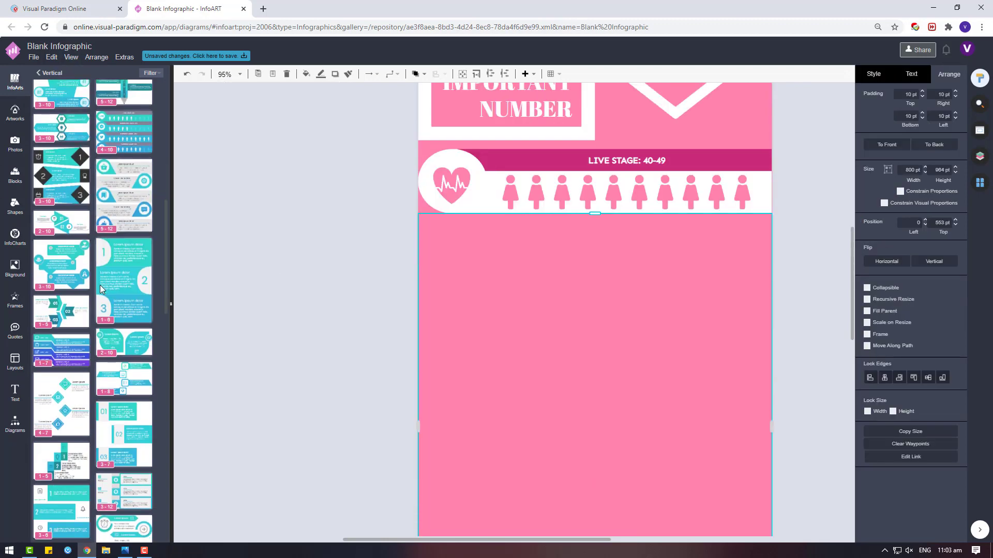
pyautogui.scroll(15, 130, 225)
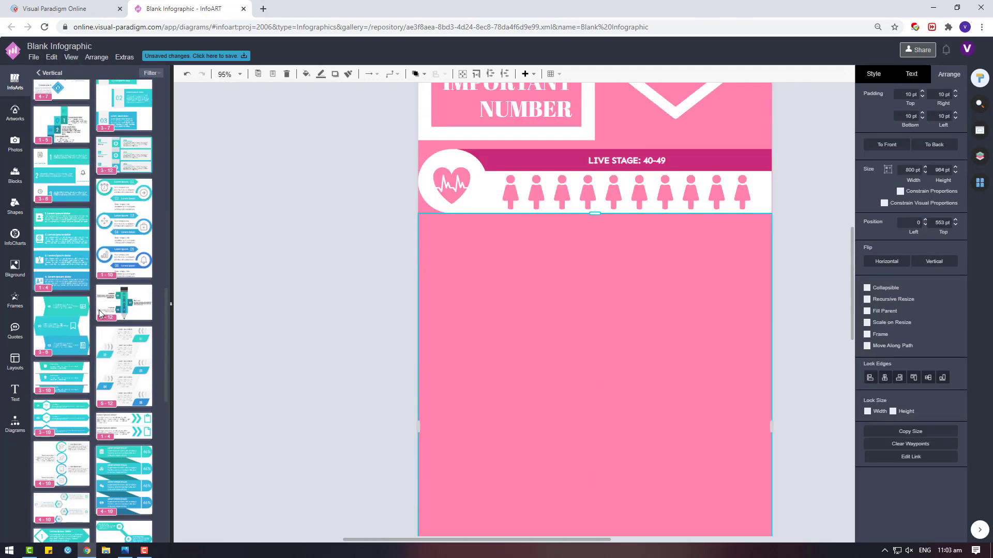
pyautogui.click(286, 358)
pyautogui.scroll(-5, 284, 354)
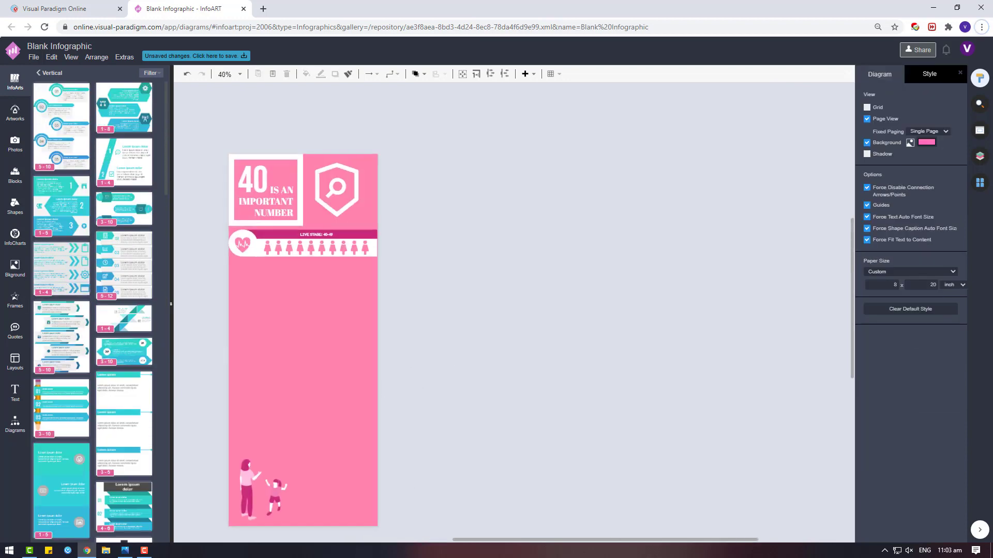
pyautogui.moveTo(74, 251); pyautogui.dragTo(415, 344)
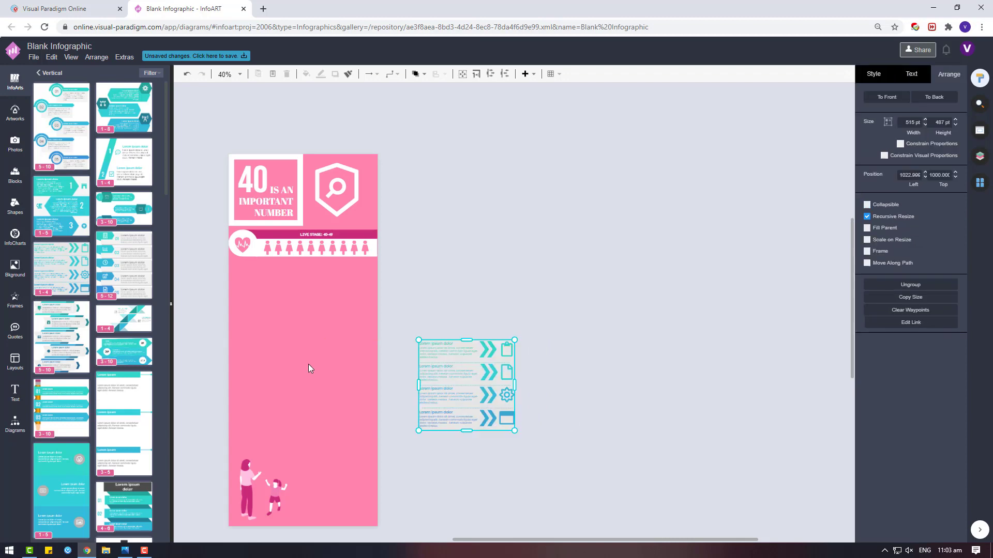
# Step: Split the empty block below the LIVE STAGE banner and shrink its upper part to about 192 pt high
pyautogui.click(308, 364)
pyautogui.rightClick(303, 318)
pyautogui.moveTo(453, 353)
pyautogui.click(486, 343)
pyautogui.moveTo(302, 347); pyautogui.dragTo(303, 292)
pyautogui.click(404, 240)
pyautogui.click(294, 284)
# Step: Look through the Horizontal and Steps InfoArt collections for a layout to fill the new block
pyautogui.click(57, 73)
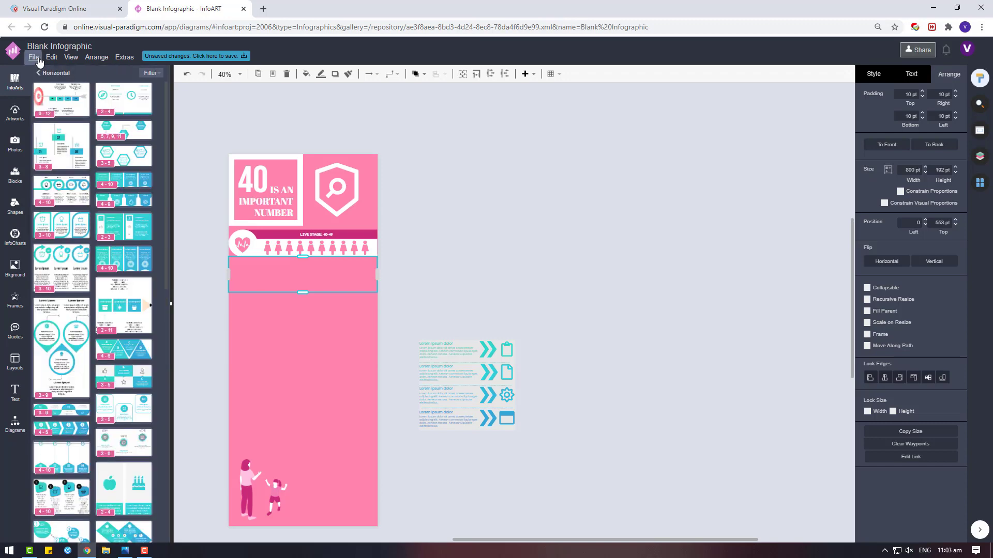
pyautogui.scroll(-10, 67, 414)
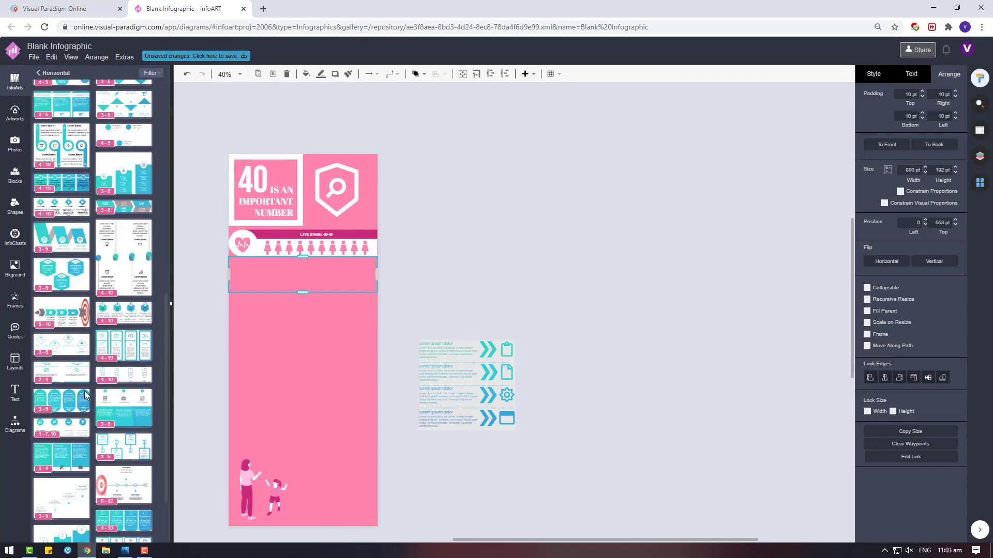
pyautogui.scroll(5, 67, 413)
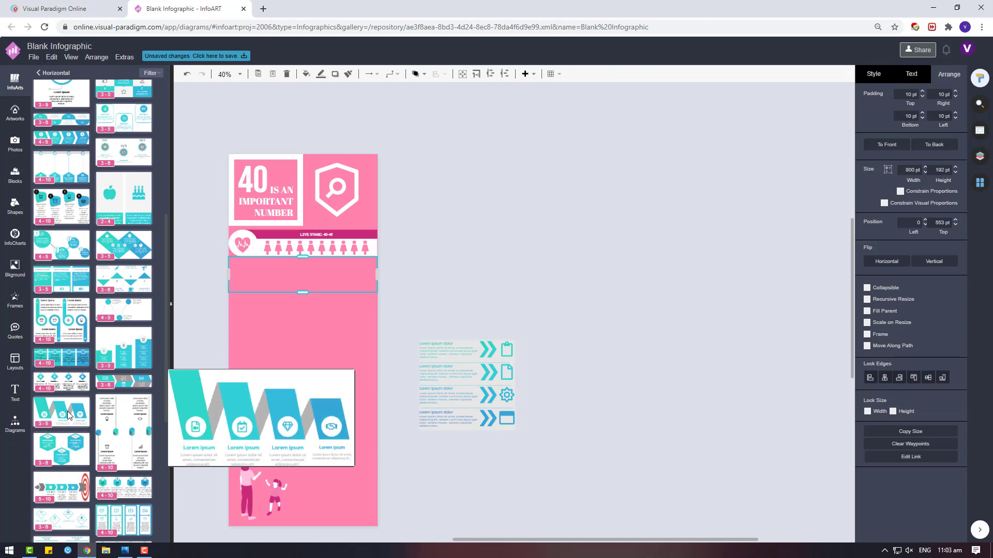
pyautogui.scroll(6, 95, 335)
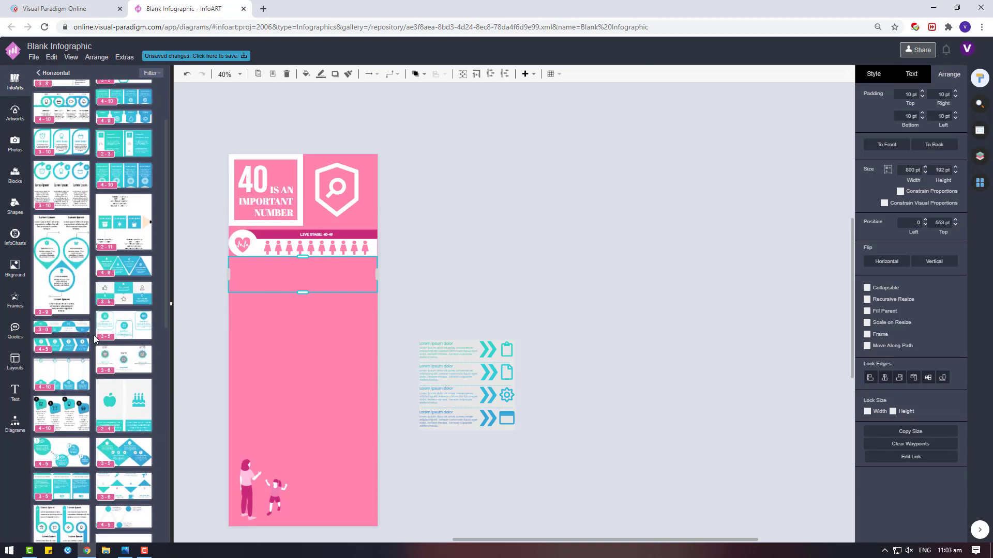
pyautogui.scroll(-10, 94, 335)
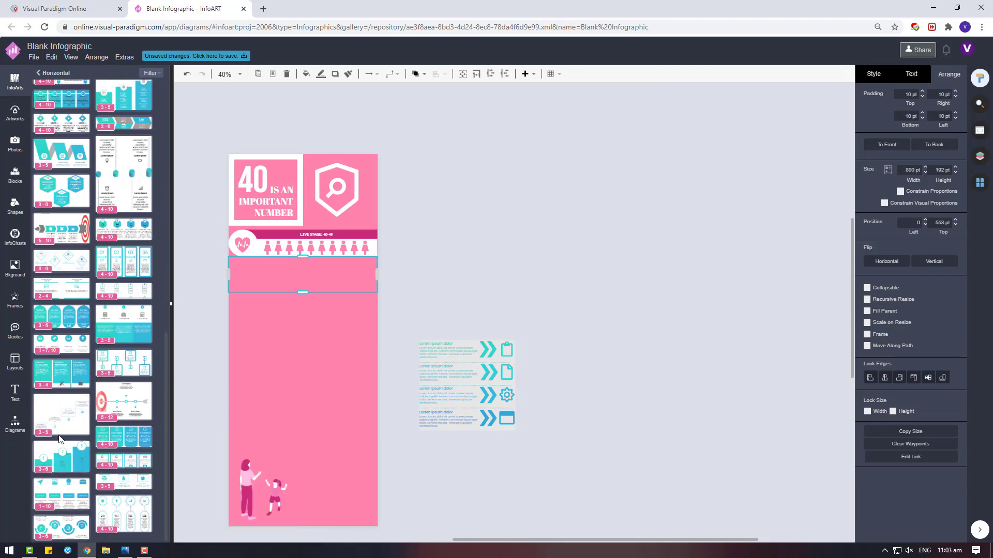
pyautogui.scroll(10, 60, 439)
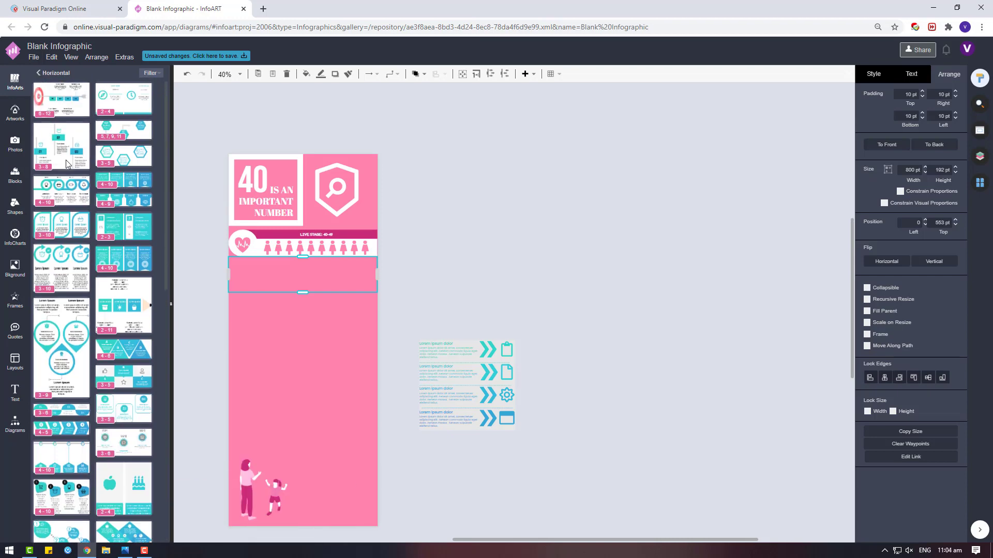
pyautogui.click(63, 73)
pyautogui.scroll(-5, 128, 331)
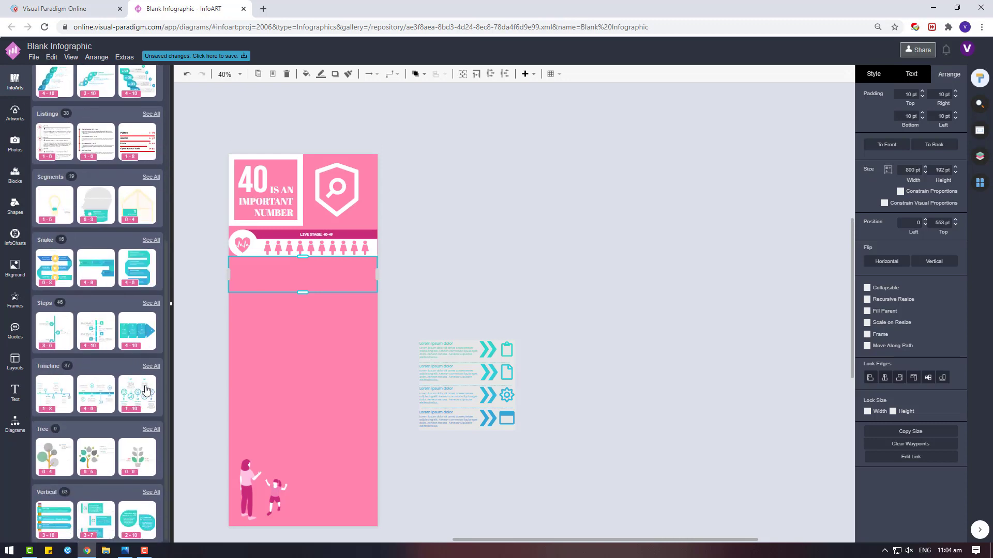
pyautogui.click(151, 304)
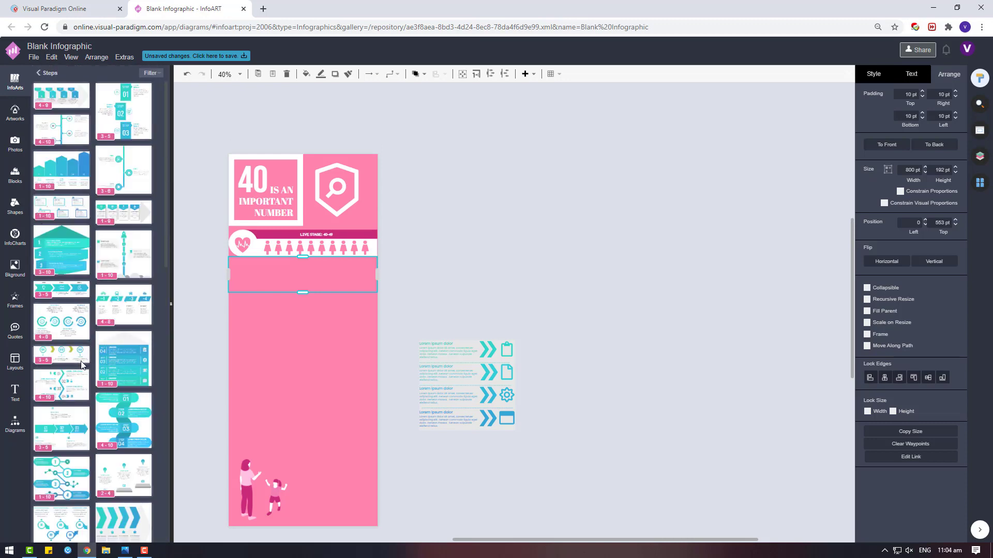
pyautogui.scroll(-5, 81, 364)
pyautogui.moveTo(51, 392)
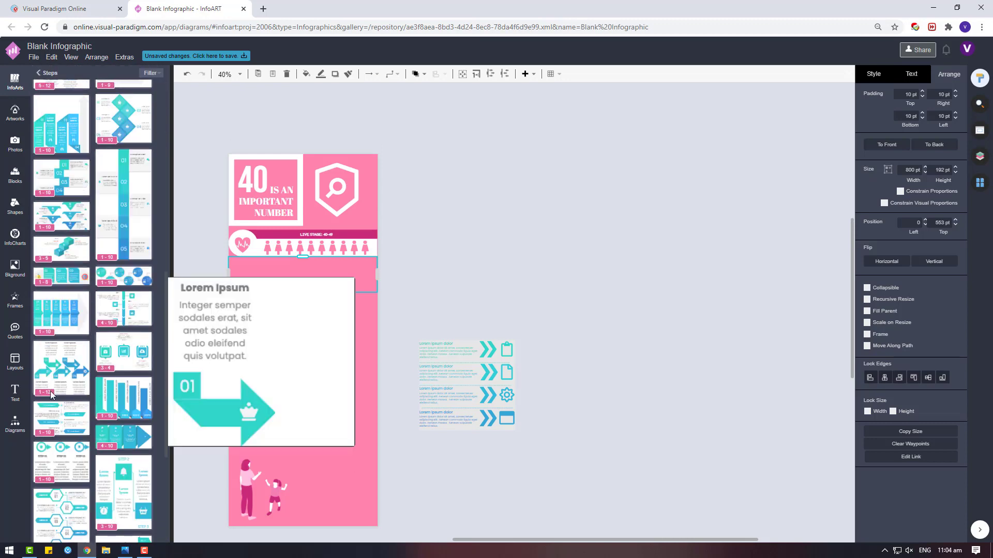
pyautogui.scroll(-4, 57, 388)
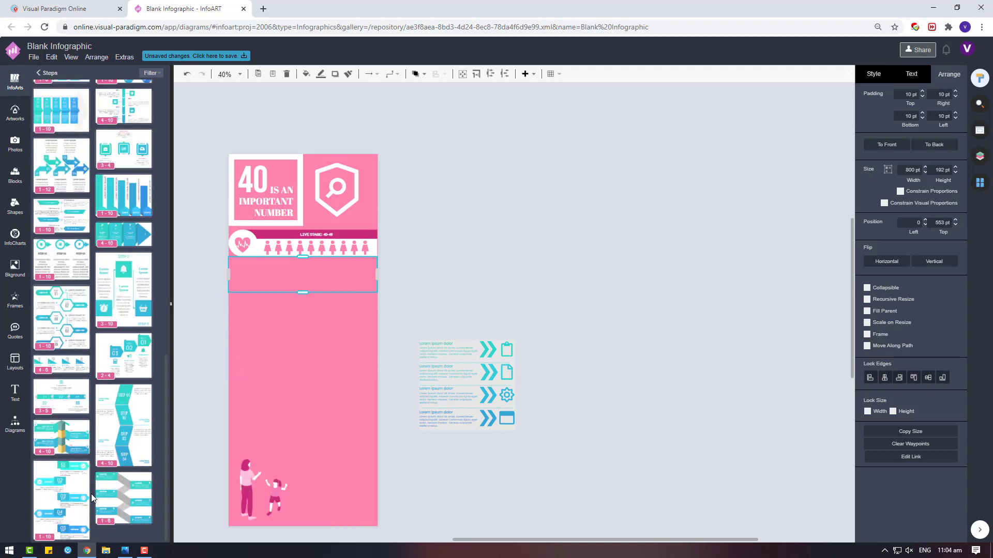
pyautogui.scroll(-10, 113, 361)
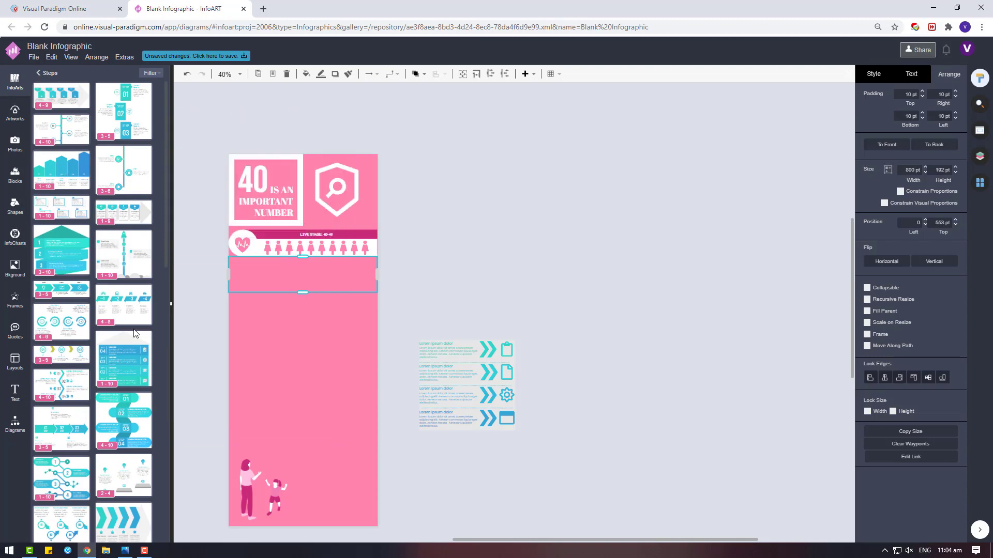
pyautogui.scroll(-6, 104, 316)
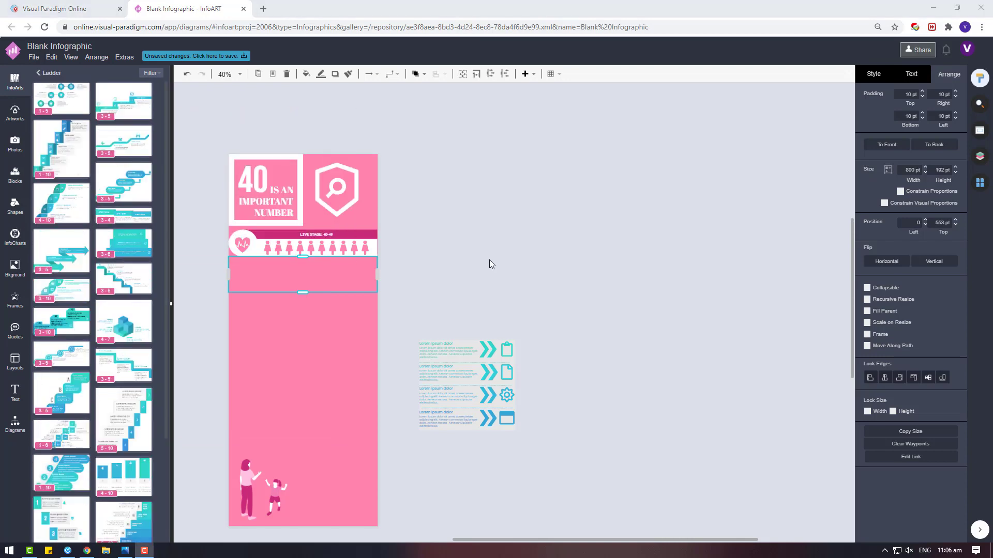
# Step: Place the three-step InfoArt from the Ladder collection beside the page and open the colour theme configuration
pyautogui.moveTo(490, 262); pyautogui.dragTo(418, 264)
pyautogui.click(425, 279)
pyautogui.rightClick(431, 274)
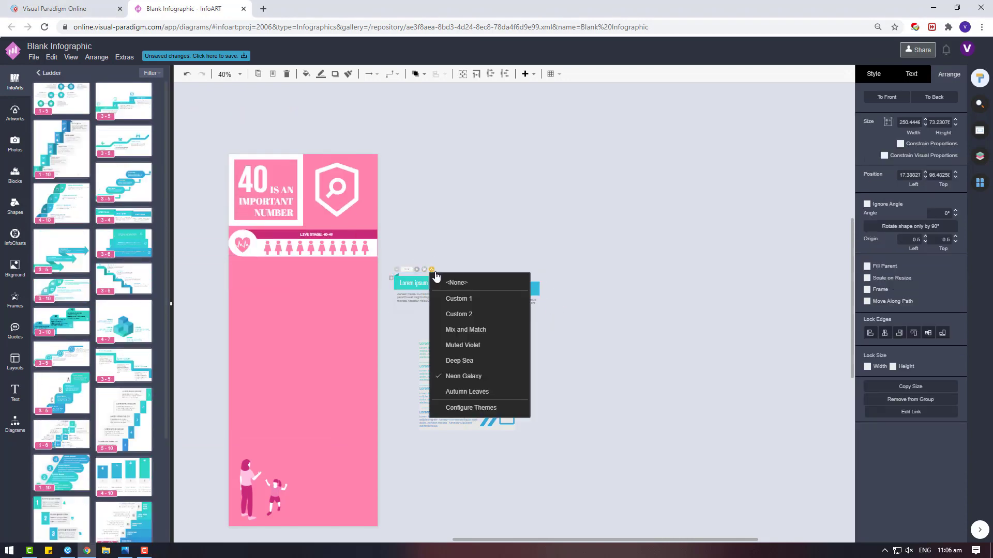
pyautogui.click(471, 408)
pyautogui.click(791, 118)
pyautogui.moveTo(834, 97); pyautogui.dragTo(677, 120)
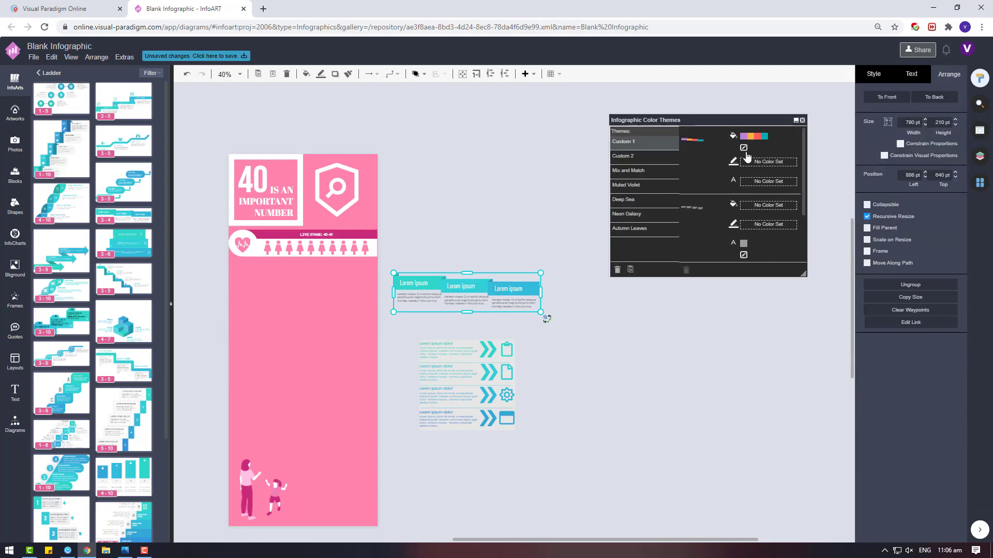
# Step: In the Custom 1 theme, set the step headers' fill to a single pink and the description text to white
pyautogui.click(752, 149)
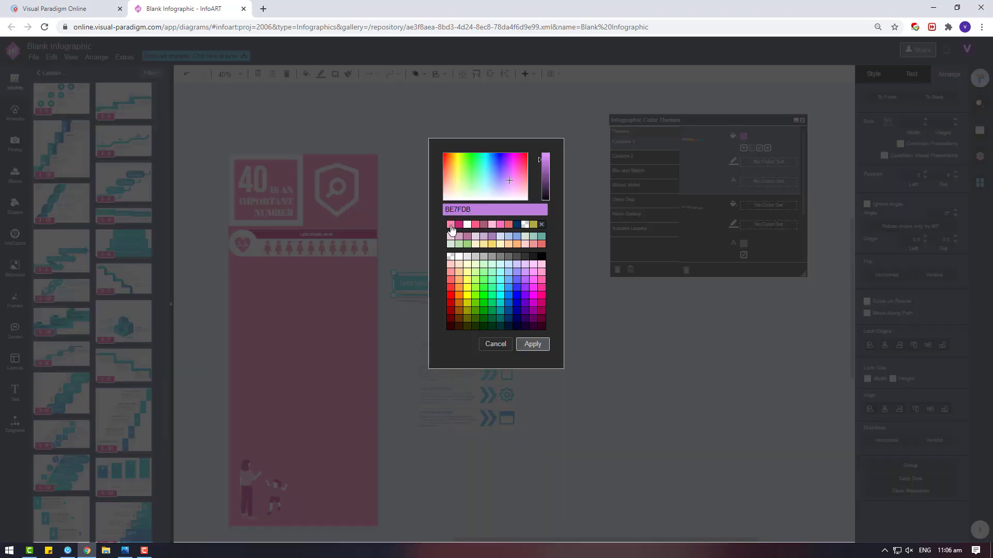
pyautogui.click(533, 344)
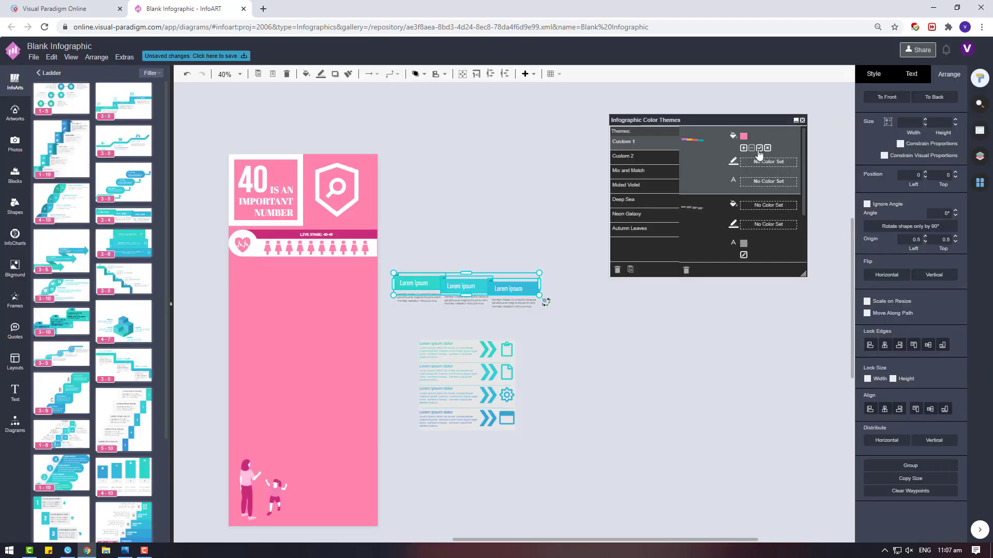
pyautogui.click(743, 256)
pyautogui.click(466, 225)
pyautogui.click(533, 344)
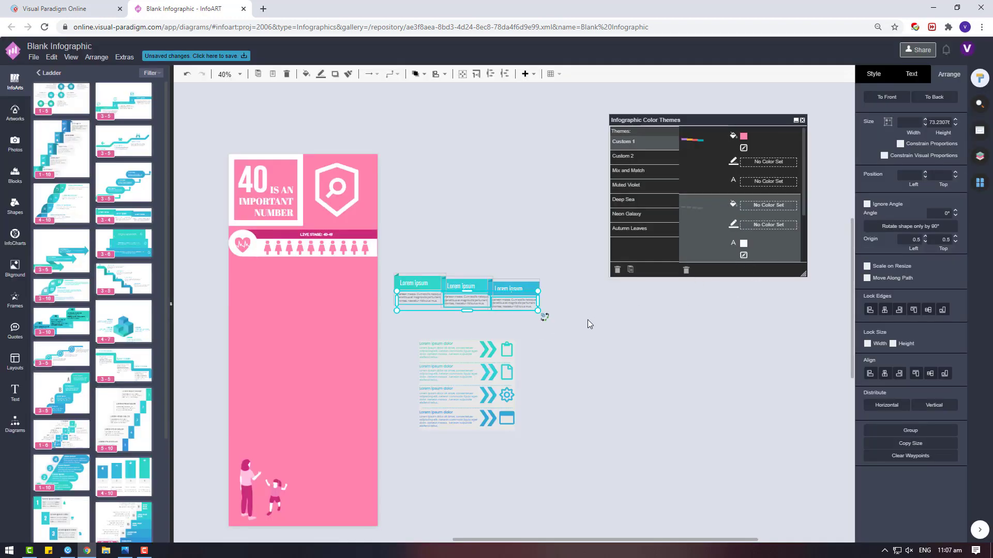
# Step: Move the recoloured three-step InfoArt into the 192 pt high block below the LIVE STAGE banner
pyautogui.scroll(-2, 738, 199)
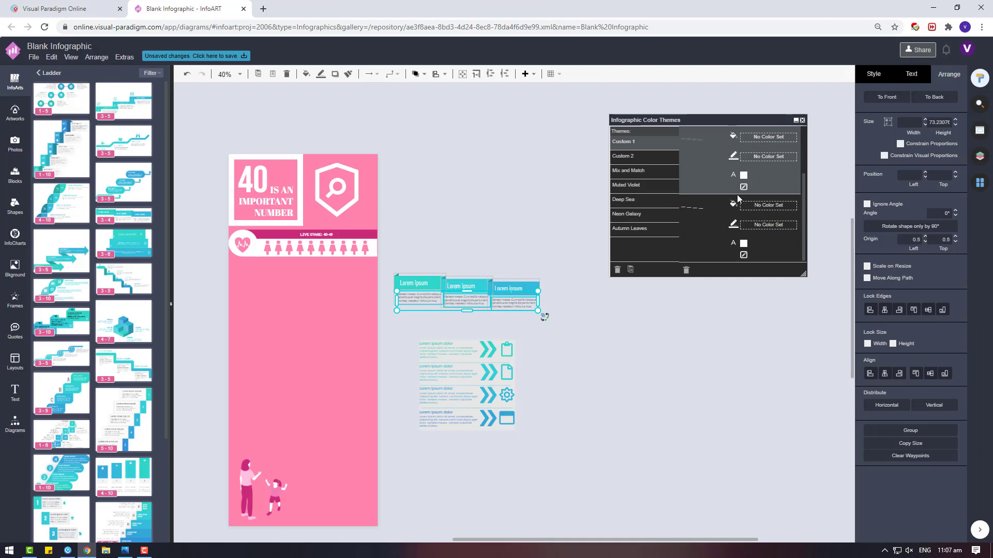
pyautogui.rightClick(429, 296)
pyautogui.click(465, 313)
pyautogui.click(295, 280)
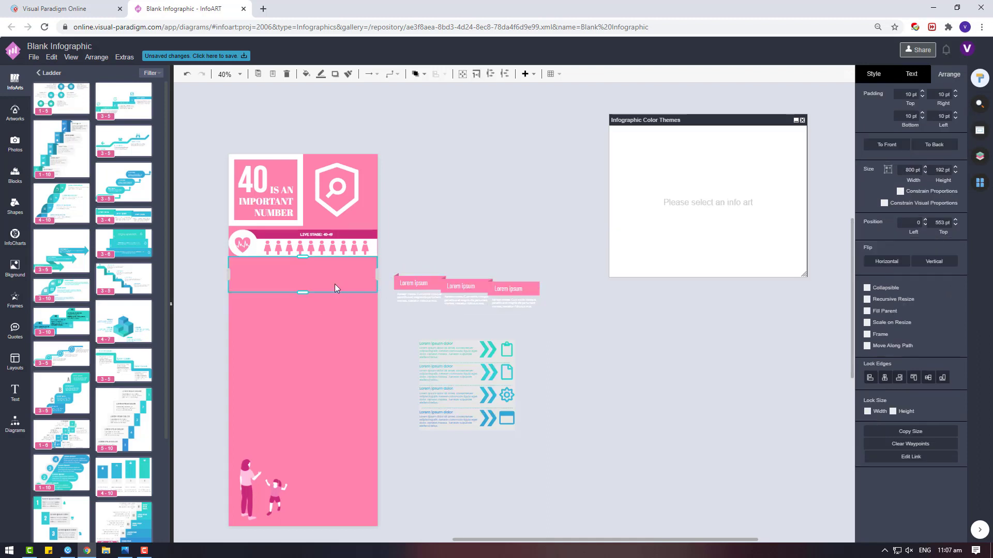
pyautogui.click(447, 286)
pyautogui.moveTo(390, 276); pyautogui.dragTo(244, 261)
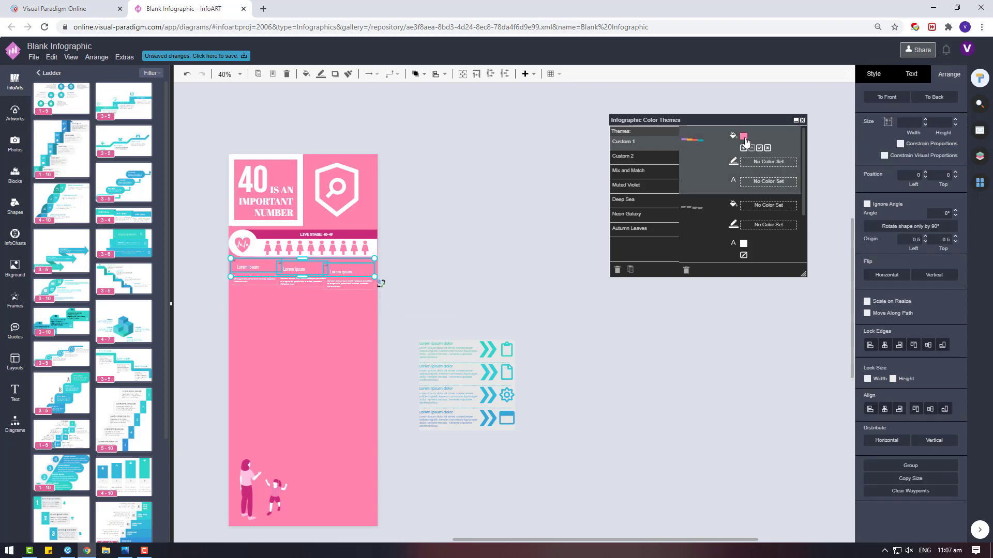
# Step: Try light pink FFC2E0 as the step headers' fill in the three-step InfoArt's Custom 1 theme
pyautogui.click(745, 150)
pyautogui.click(542, 348)
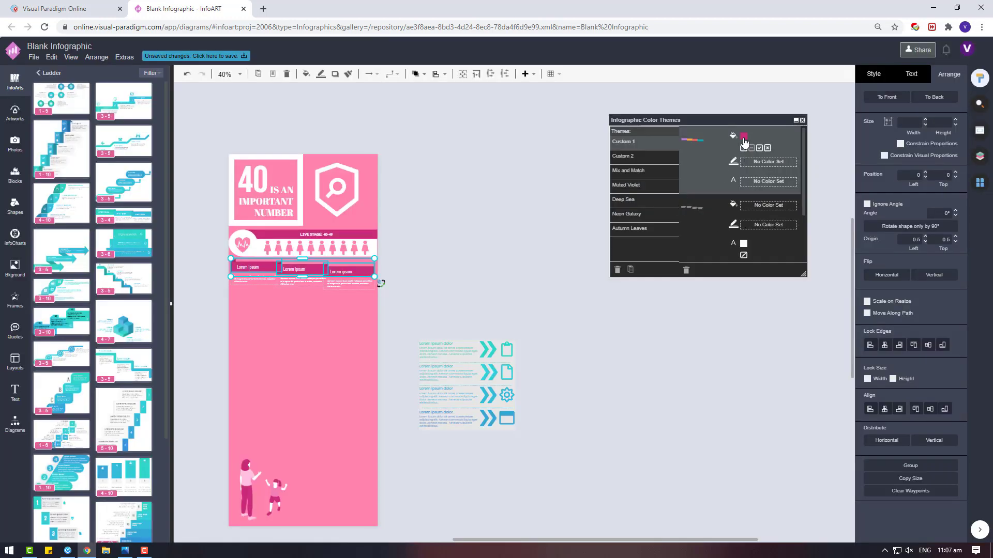
pyautogui.click(744, 140)
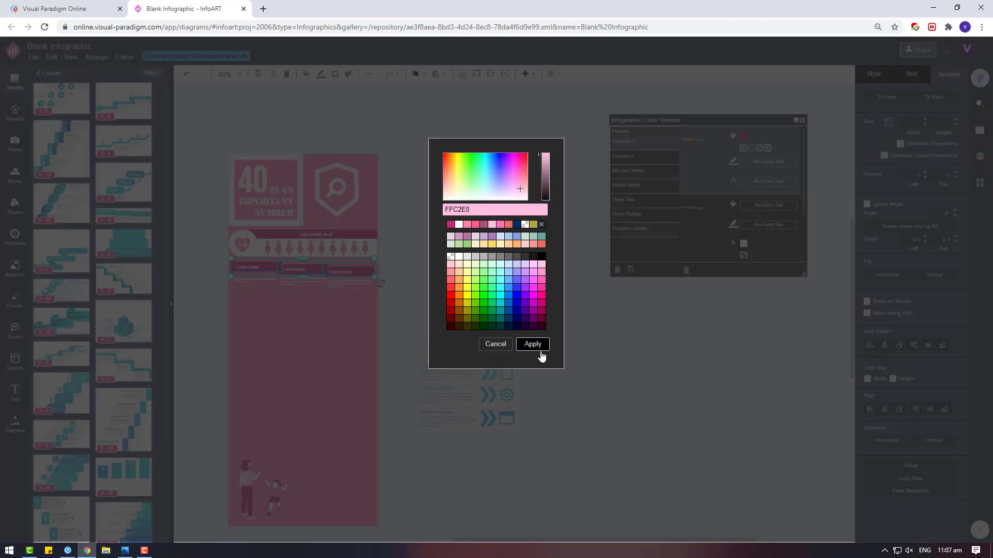
pyautogui.click(533, 345)
pyautogui.click(760, 148)
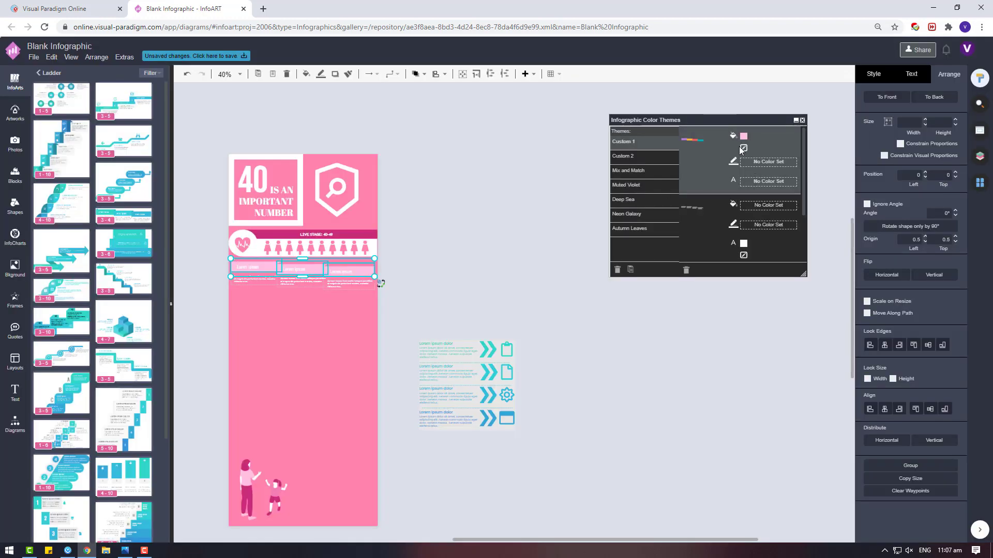
# Step: Set the step headers' fill in the Custom 1 theme to dark pink C92B7A
pyautogui.click(746, 140)
pyautogui.click(464, 232)
pyautogui.click(533, 345)
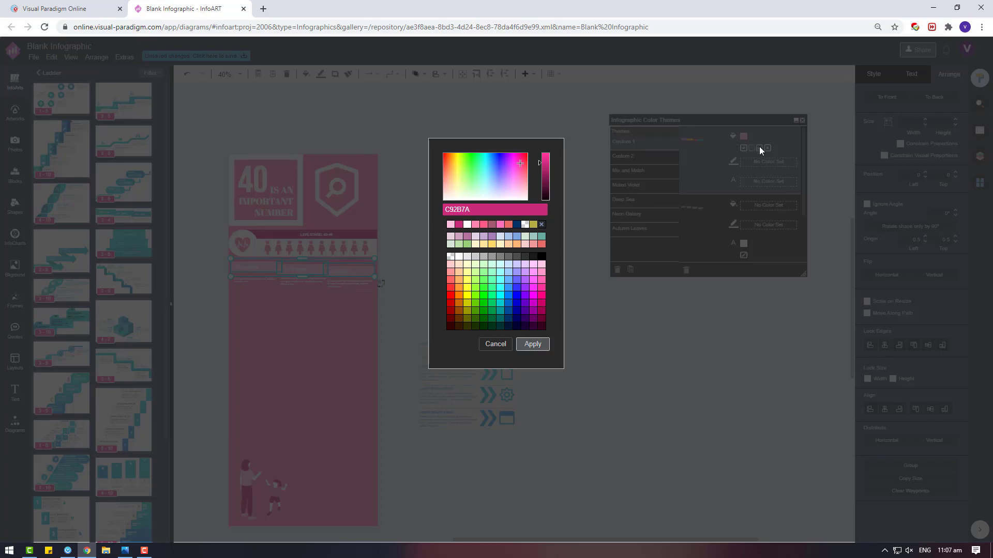
pyautogui.click(760, 149)
pyautogui.click(369, 319)
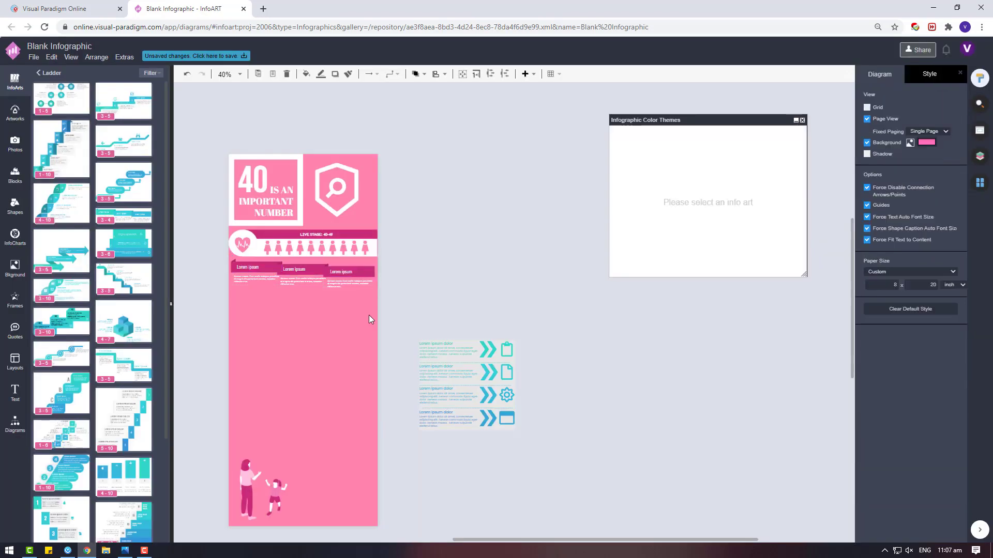
# Step: Apply the Custom 1 theme to the four-row InfoArt beside the page
pyautogui.scroll(4, 240, 321)
pyautogui.click(529, 201)
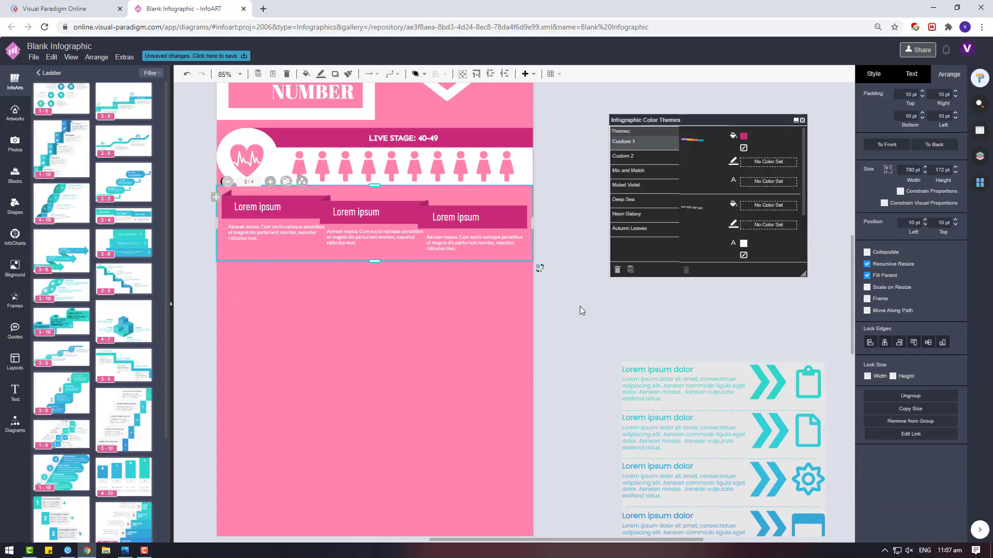
pyautogui.click(574, 321)
pyautogui.scroll(-5, 561, 344)
pyautogui.scroll(-2, 561, 343)
pyautogui.click(433, 250)
pyautogui.scroll(3, 631, 365)
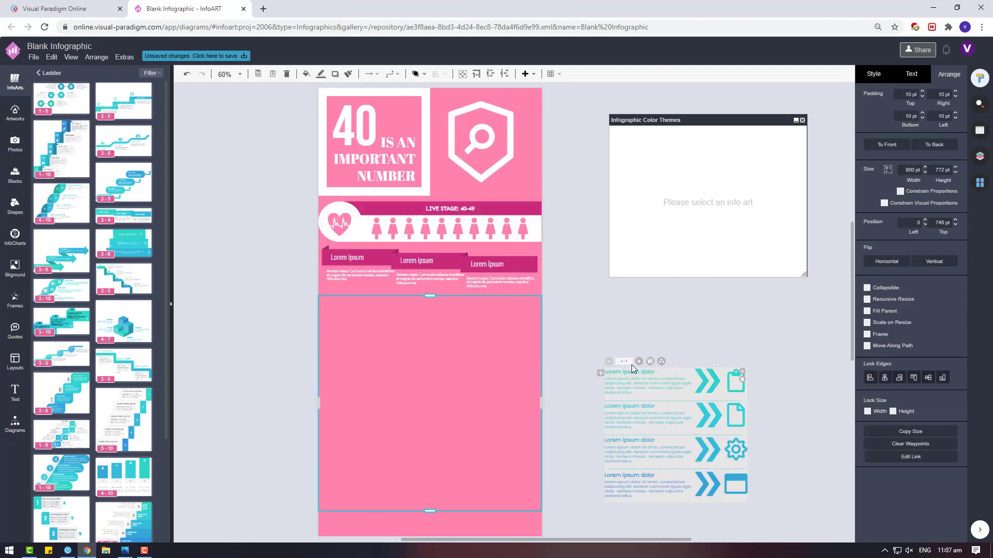
pyautogui.click(662, 362)
pyautogui.scroll(-2, 709, 156)
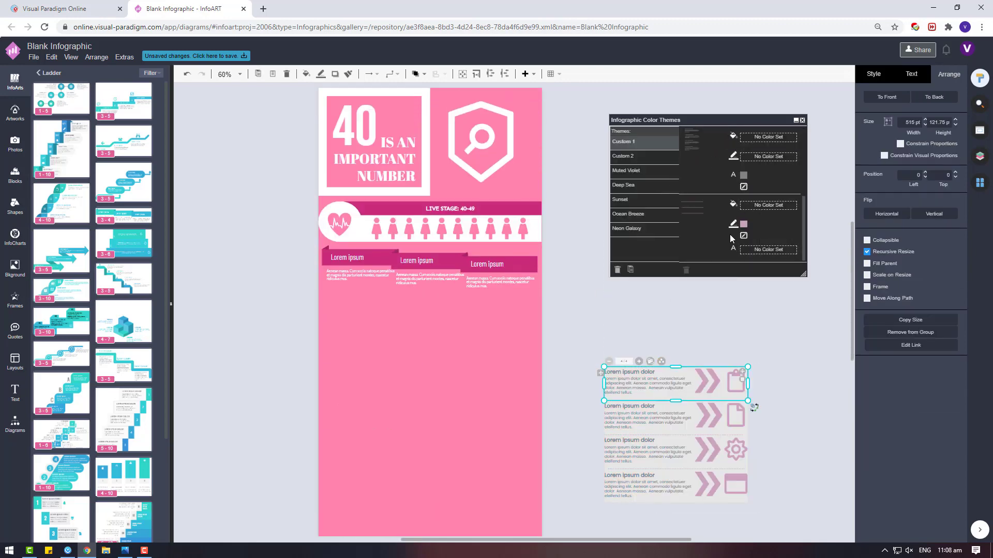
pyautogui.scroll(2, 709, 229)
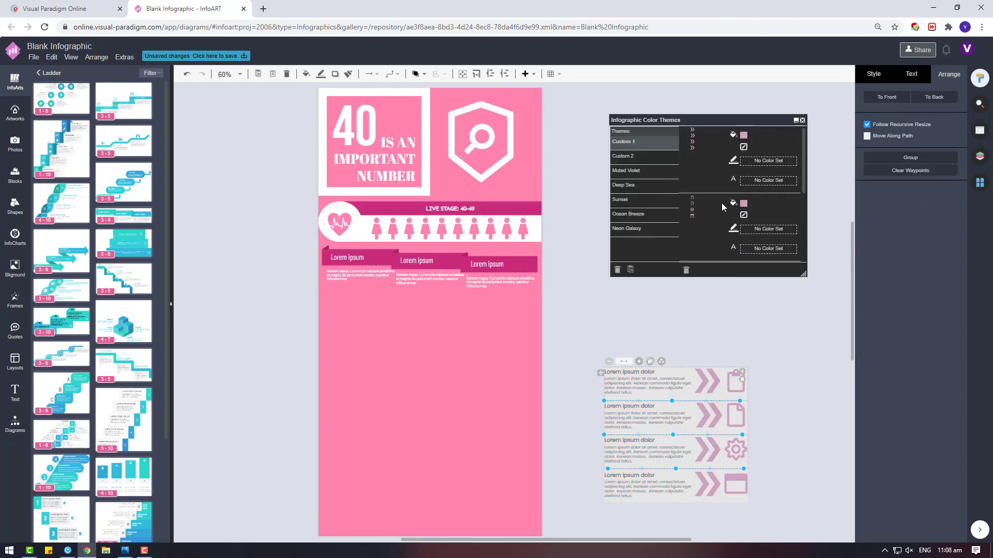
# Step: In the four-row InfoArt's theme, fill the chevrons and icons with dark pink and colour the divider lines light pink FFC2E0
pyautogui.click(743, 140)
pyautogui.click(743, 137)
pyautogui.click(529, 237)
pyautogui.click(533, 343)
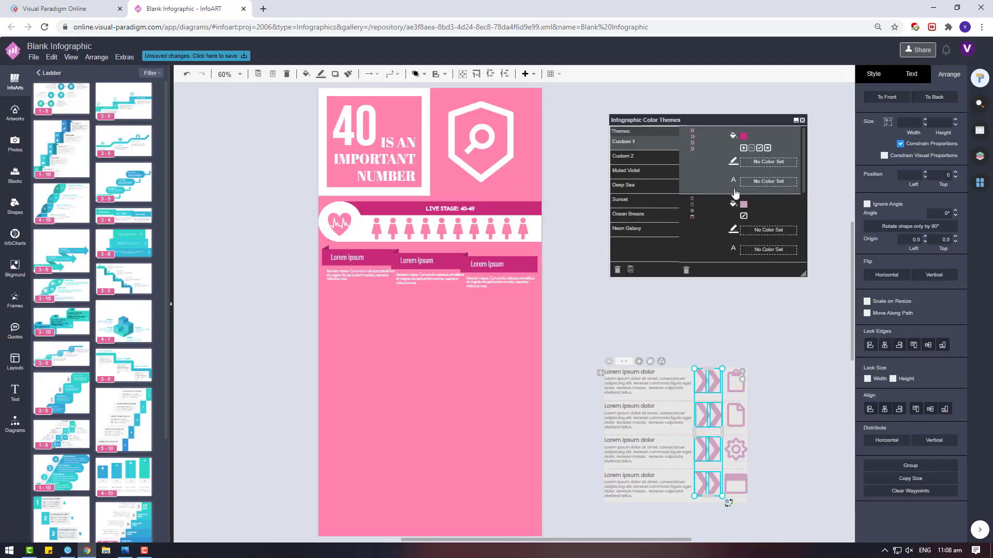
pyautogui.click(759, 148)
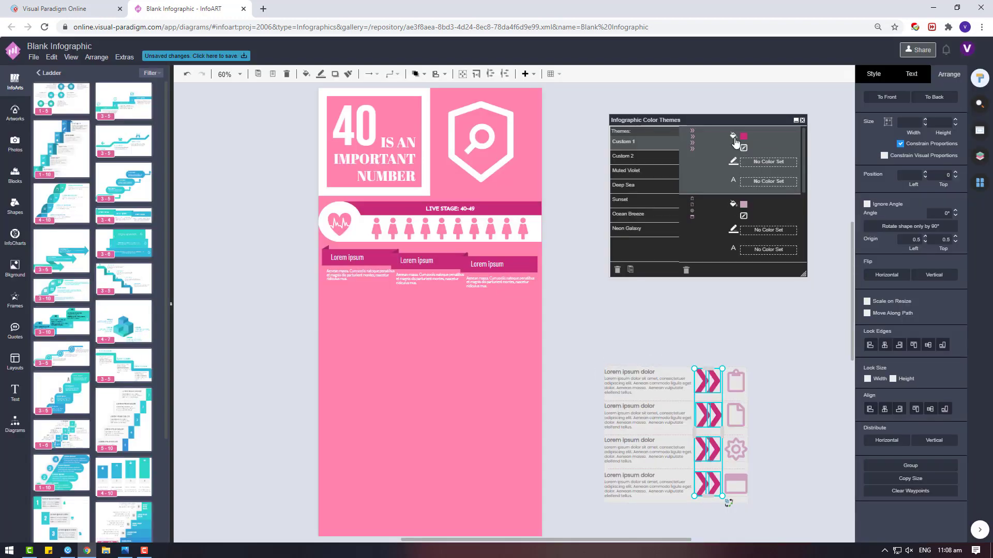
pyautogui.scroll(-3, 709, 245)
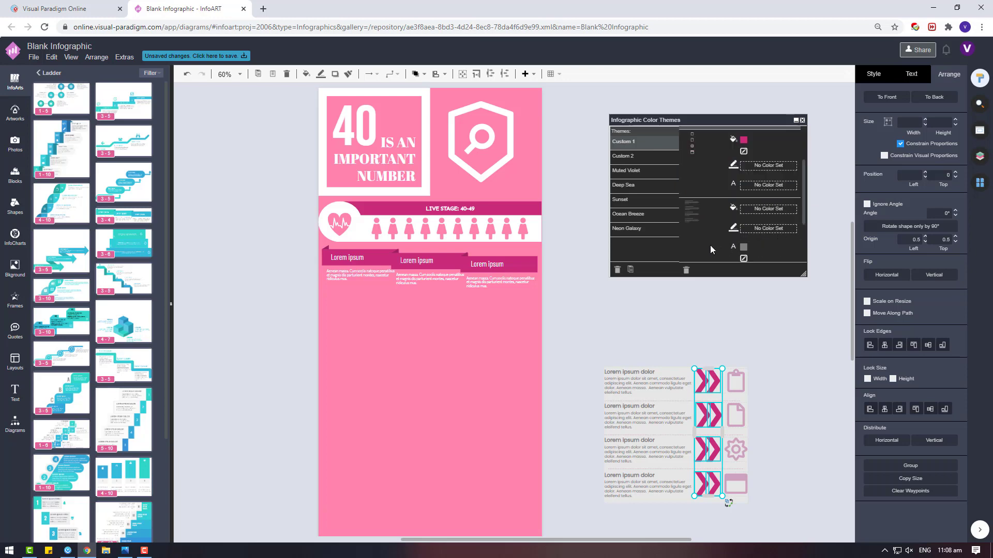
pyautogui.click(742, 237)
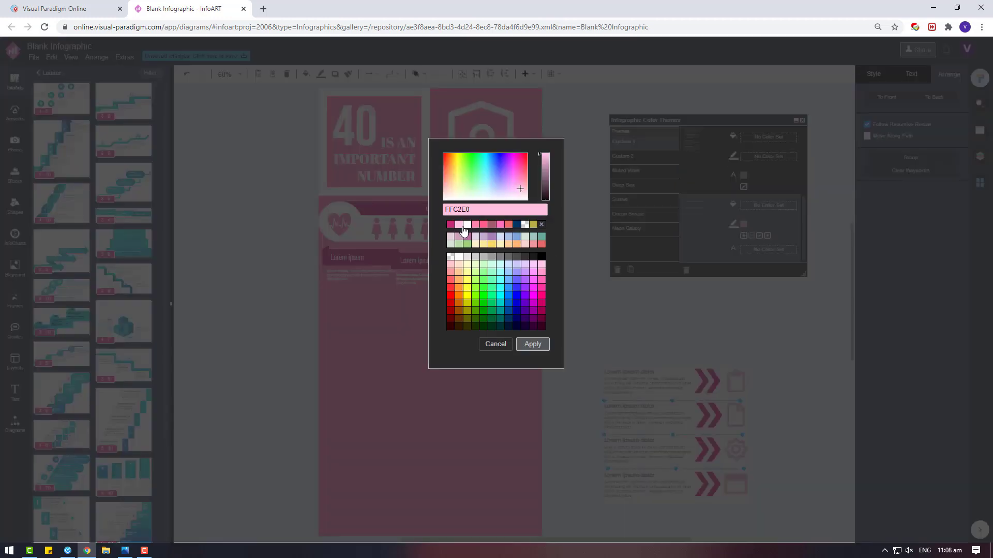
pyautogui.click(532, 344)
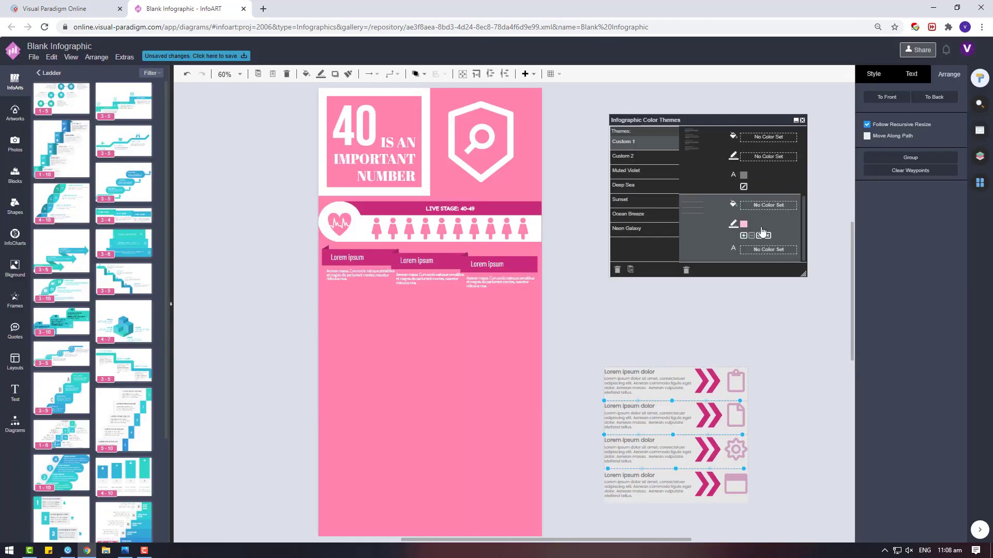
# Step: Set the four-row InfoArt's text colour to light pink FFC2E0
pyautogui.click(739, 176)
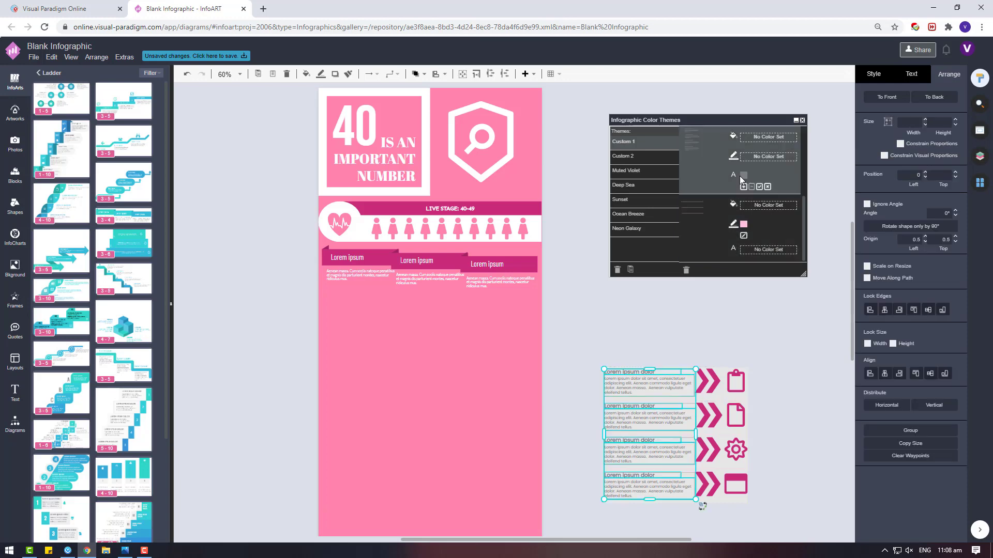
pyautogui.click(744, 176)
pyautogui.click(449, 224)
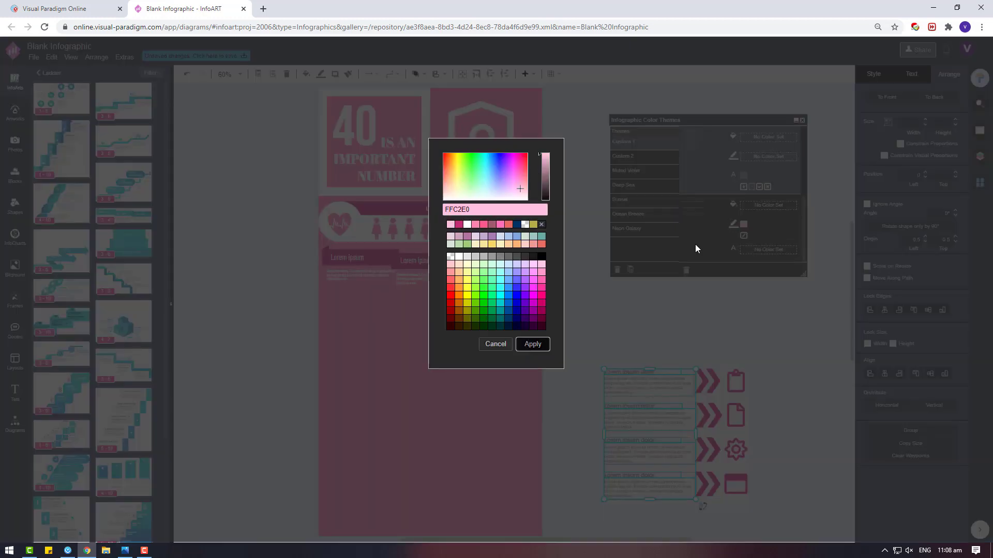
pyautogui.click(532, 343)
pyautogui.click(630, 375)
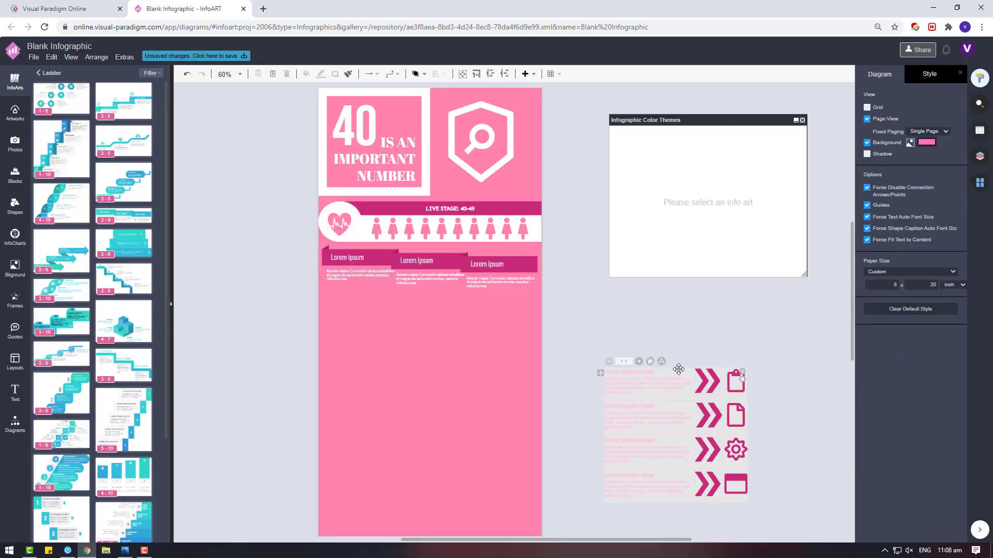
# Step: Fill the background of the four-row InfoArt with white
pyautogui.click(605, 373)
pyautogui.click(875, 77)
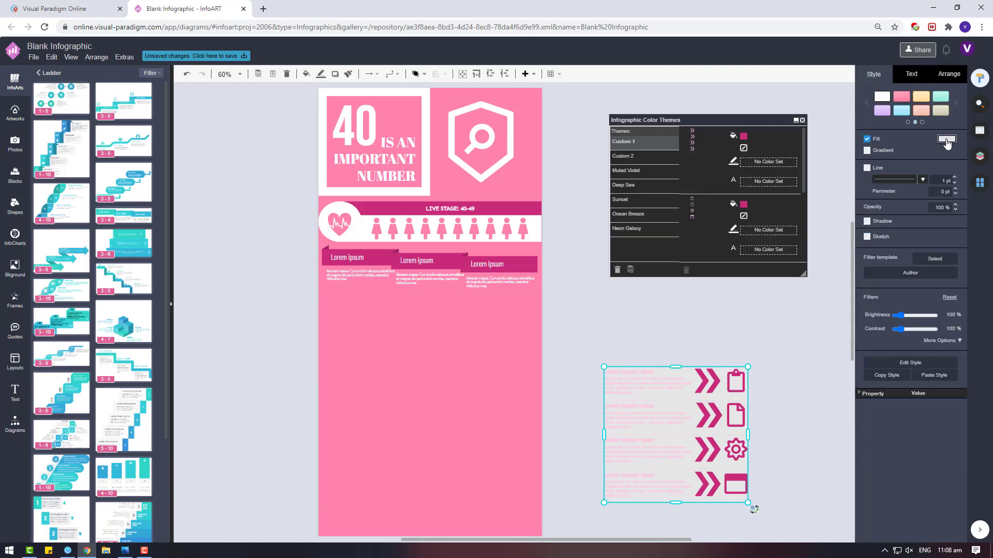
pyautogui.click(953, 138)
pyautogui.click(899, 245)
pyautogui.click(960, 350)
# Step: Change the fill of the large empty block below the three-step InfoArt to white
pyautogui.click(452, 361)
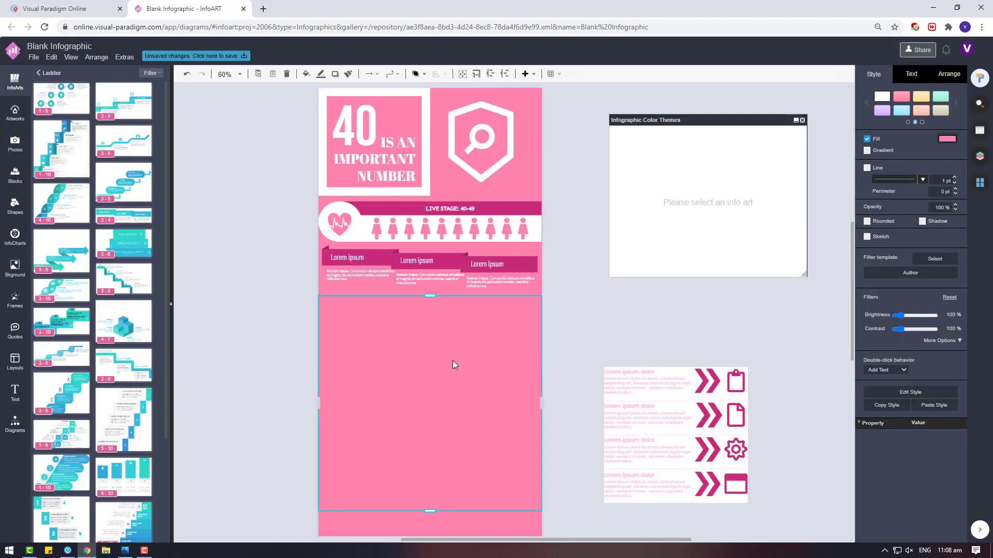
pyautogui.click(947, 139)
pyautogui.click(884, 236)
pyautogui.click(960, 350)
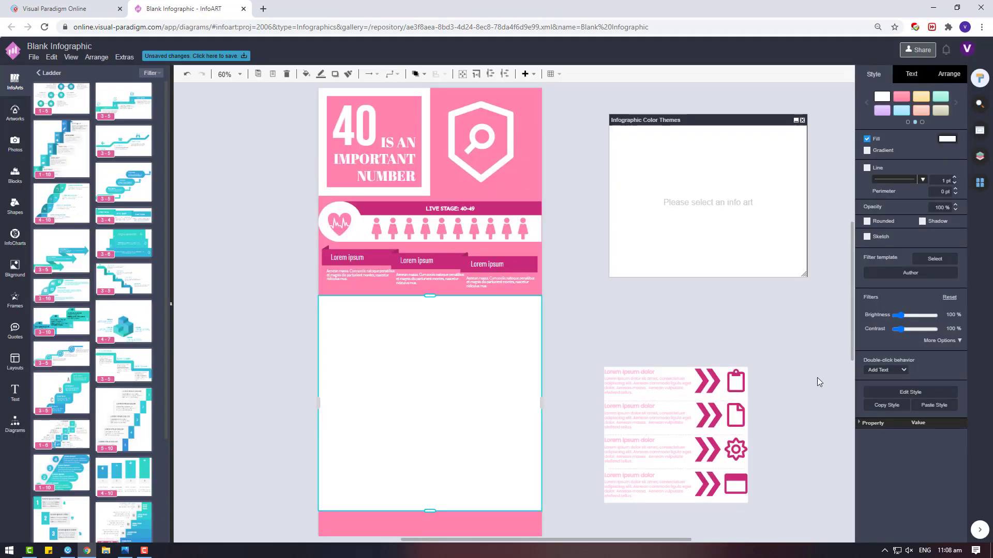
# Step: Move the four-row InfoArt into the white block so that it fills it
pyautogui.click(723, 417)
pyautogui.moveTo(599, 373); pyautogui.dragTo(561, 309)
pyautogui.click(617, 321)
pyautogui.scroll(-3, 618, 321)
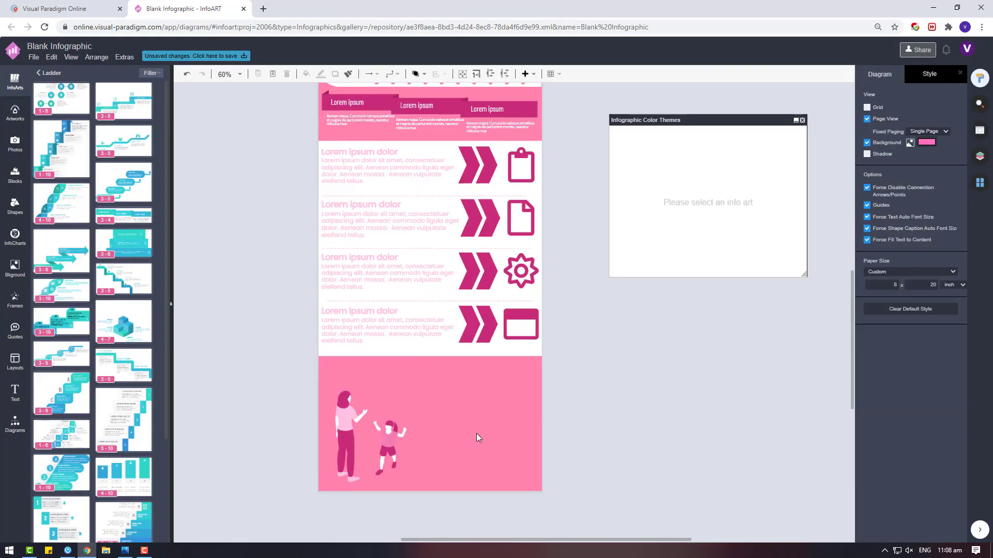
pyautogui.click(477, 434)
pyautogui.click(404, 398)
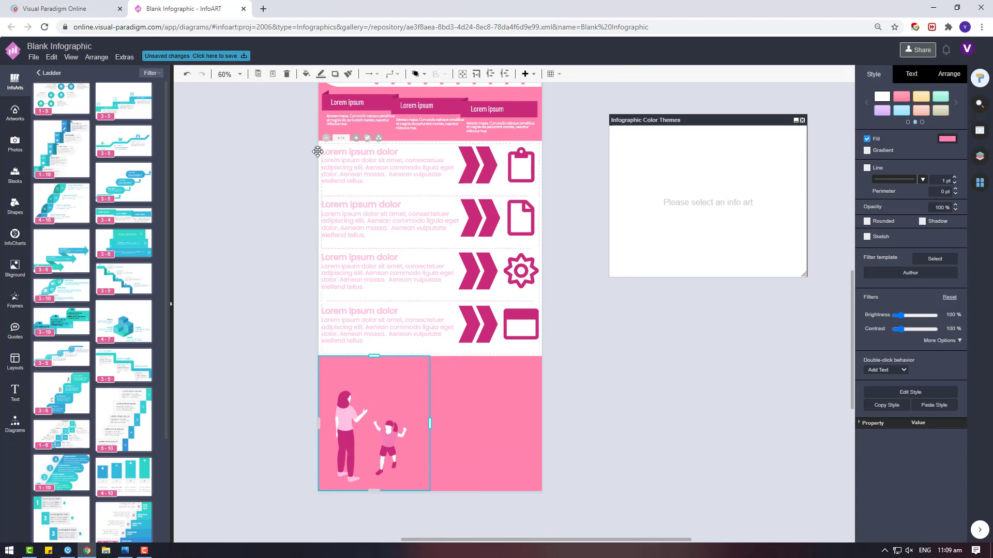
pyautogui.click(628, 398)
# Step: Paste the dark pink colour set onto the text colour of the four-row InfoArt in the Custom 1 theme
pyautogui.scroll(4, 628, 399)
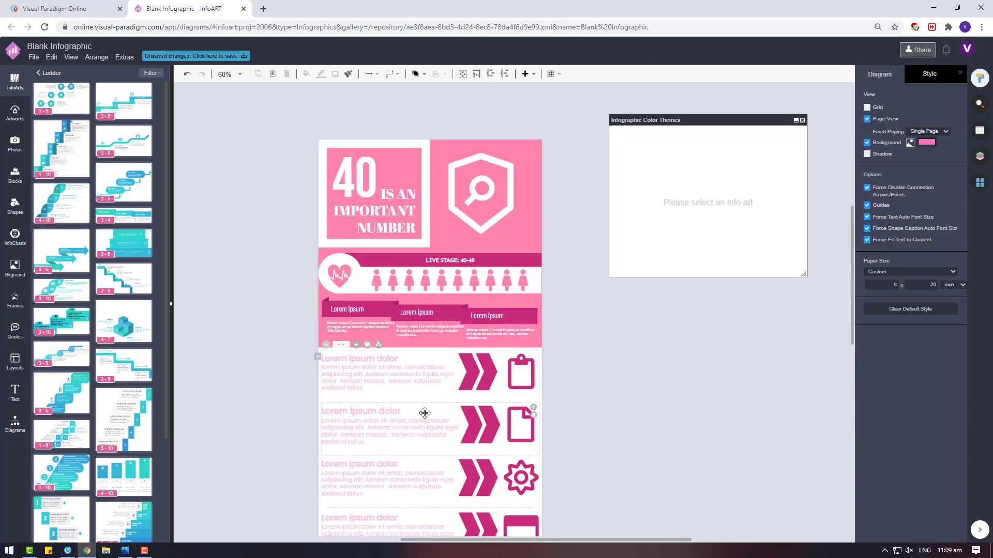
pyautogui.click(425, 412)
pyautogui.scroll(-3, 722, 225)
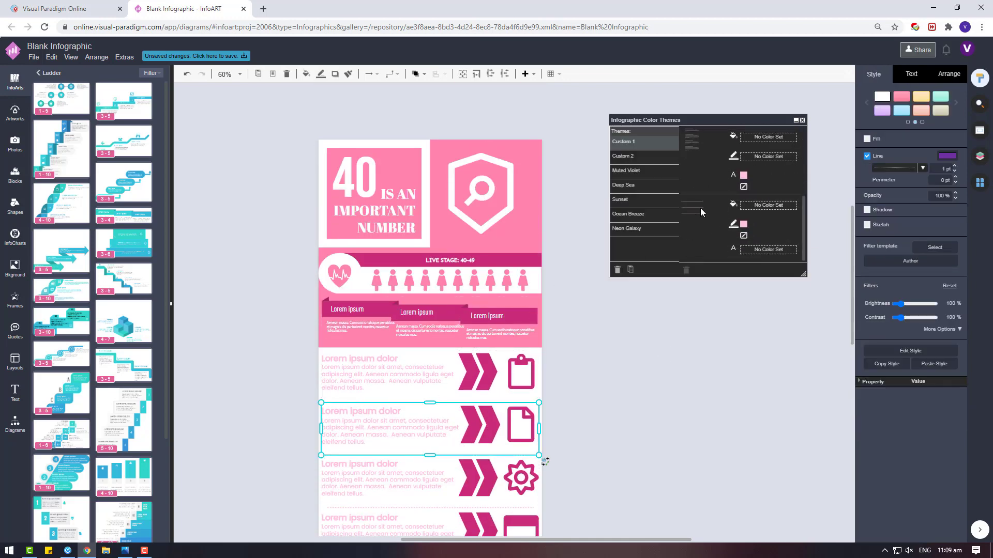
pyautogui.click(703, 208)
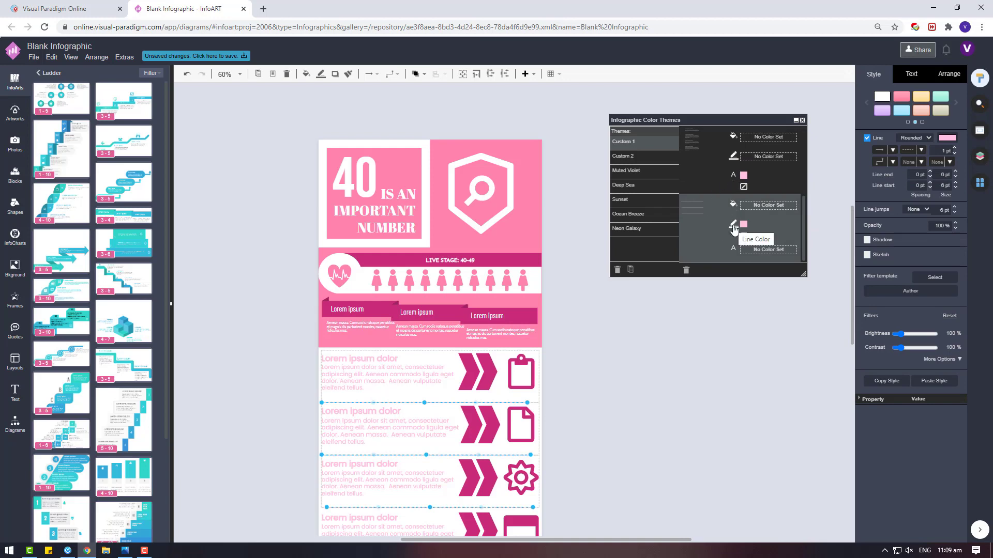
pyautogui.click(733, 180)
pyautogui.click(734, 175)
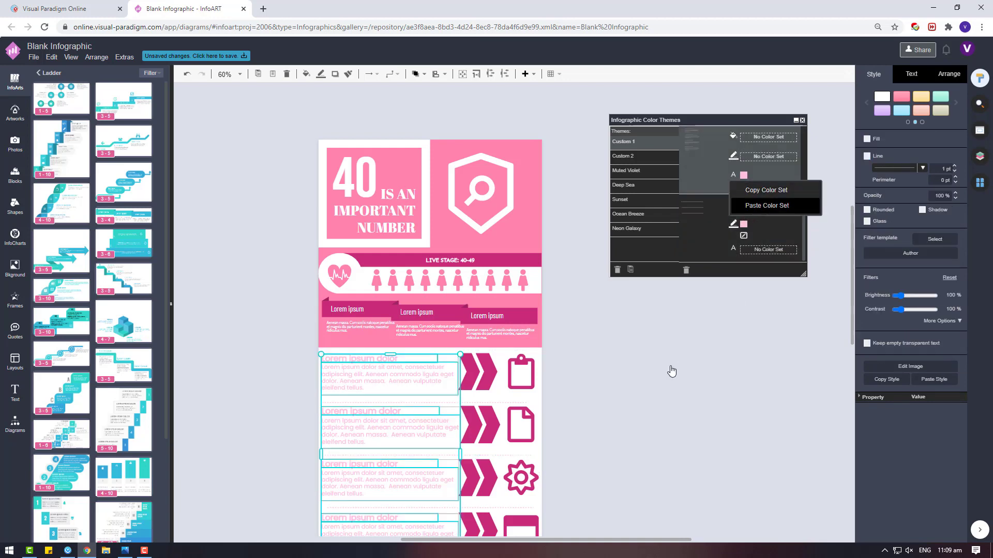
pyautogui.click(669, 366)
pyautogui.click(625, 330)
# Step: Reapply the Custom 1 theme to the four-row InfoArt in the white block
pyautogui.scroll(-2, 625, 331)
pyautogui.click(379, 242)
pyautogui.click(403, 287)
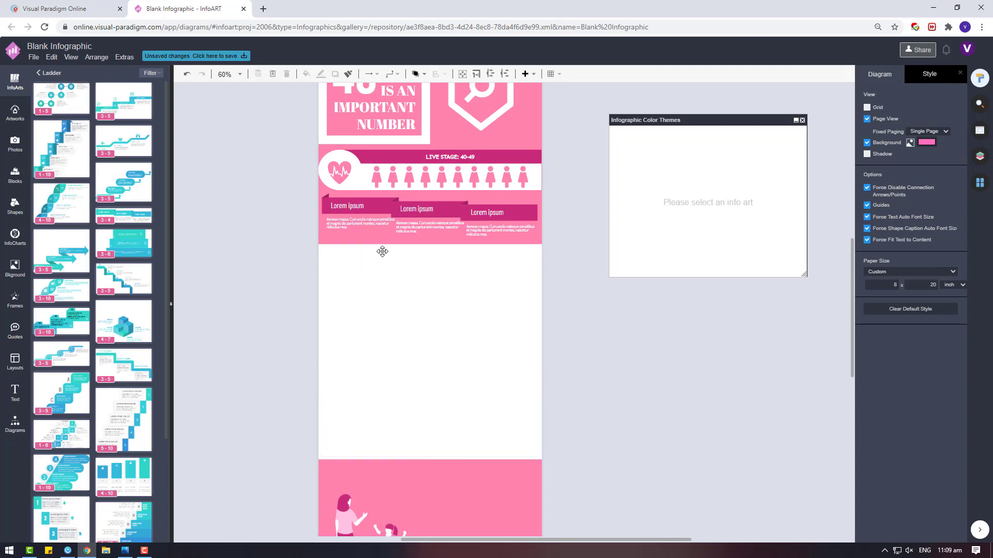
pyautogui.click(378, 241)
pyautogui.click(400, 271)
pyautogui.click(578, 350)
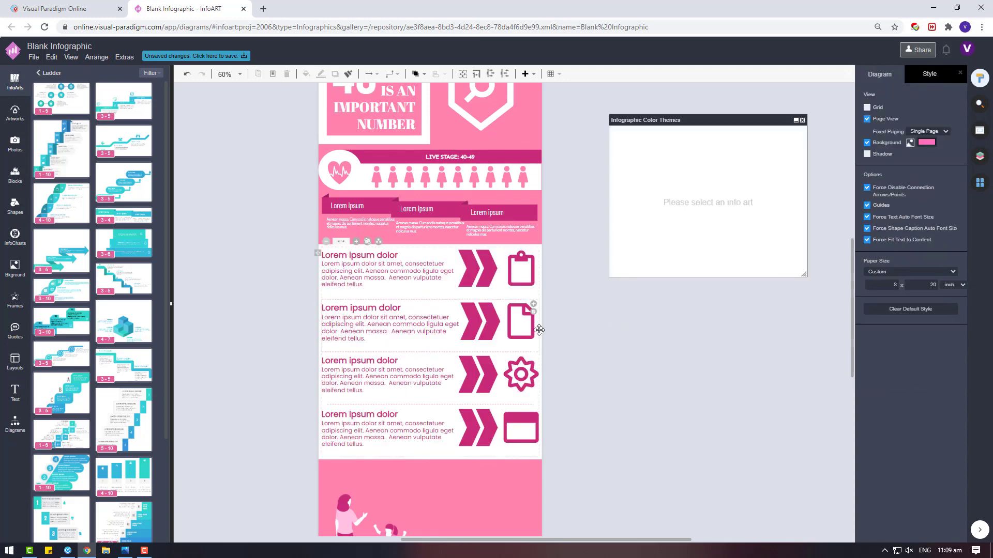
# Step: Make the four-row InfoArt's block slightly taller by lowering its border with the bottom blocks
pyautogui.click(317, 253)
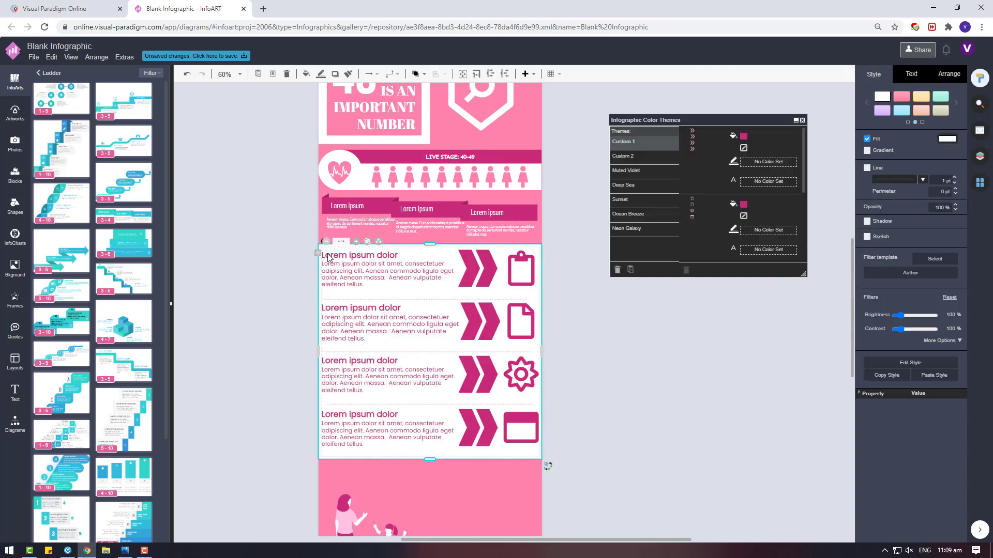
pyautogui.click(653, 350)
pyautogui.scroll(-2, 653, 349)
pyautogui.scroll(5, 653, 349)
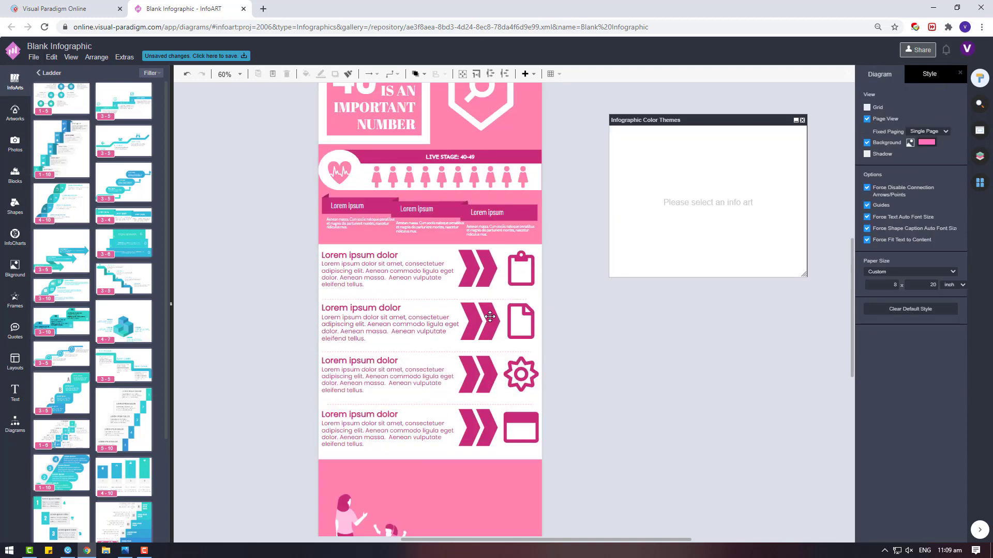
pyautogui.scroll(-3, 385, 259)
pyautogui.click(377, 239)
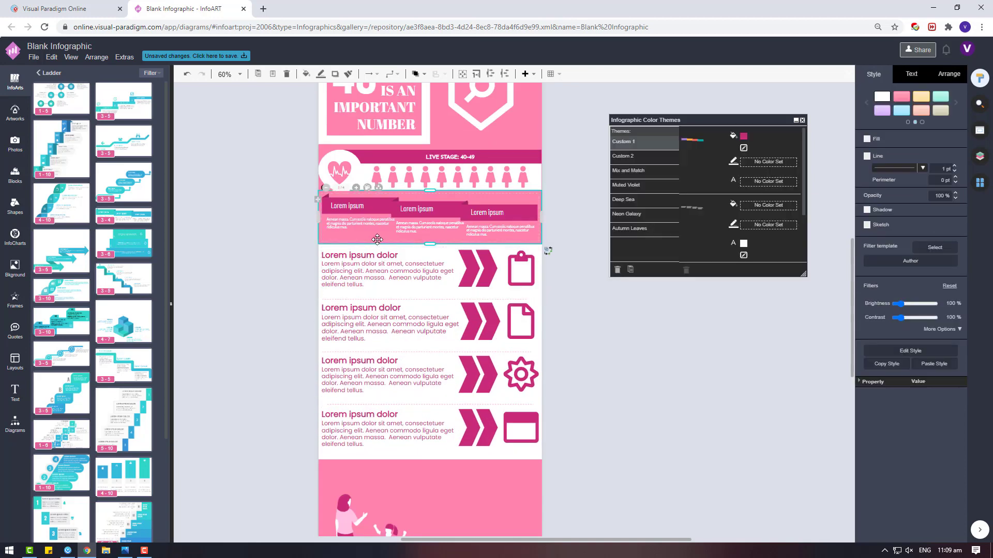
pyautogui.click(443, 470)
pyautogui.scroll(-2, 442, 470)
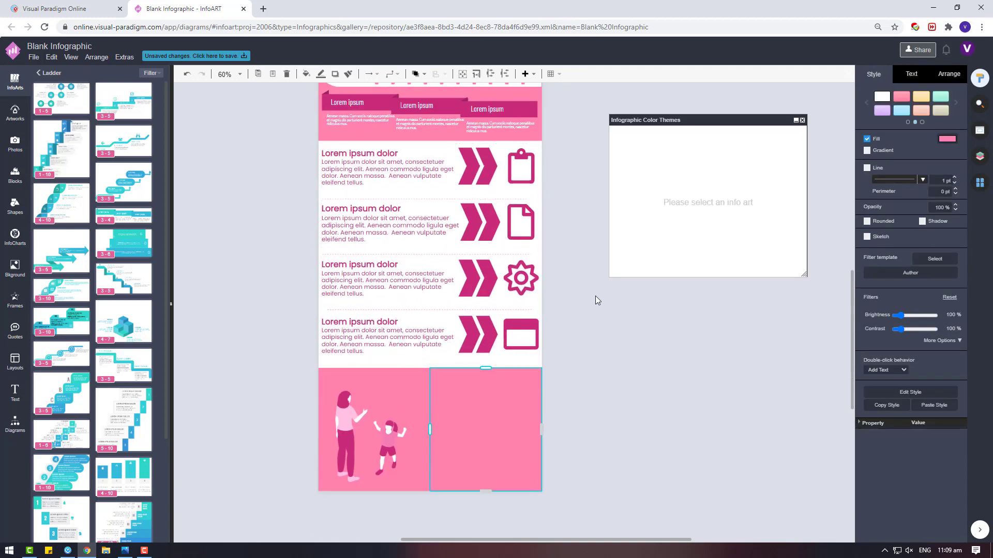
pyautogui.click(460, 135)
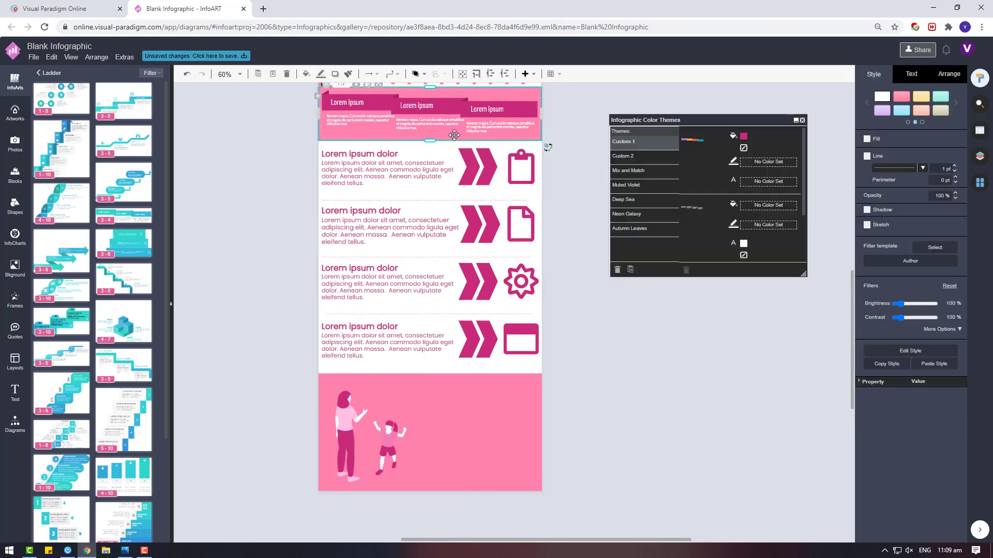
pyautogui.scroll(1, 461, 149)
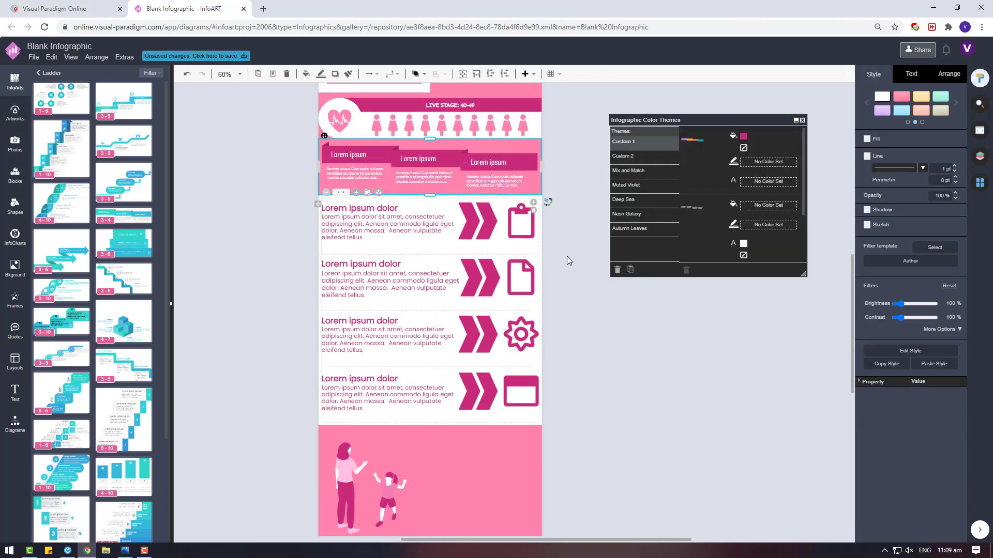
pyautogui.click(566, 260)
pyautogui.scroll(2, 554, 220)
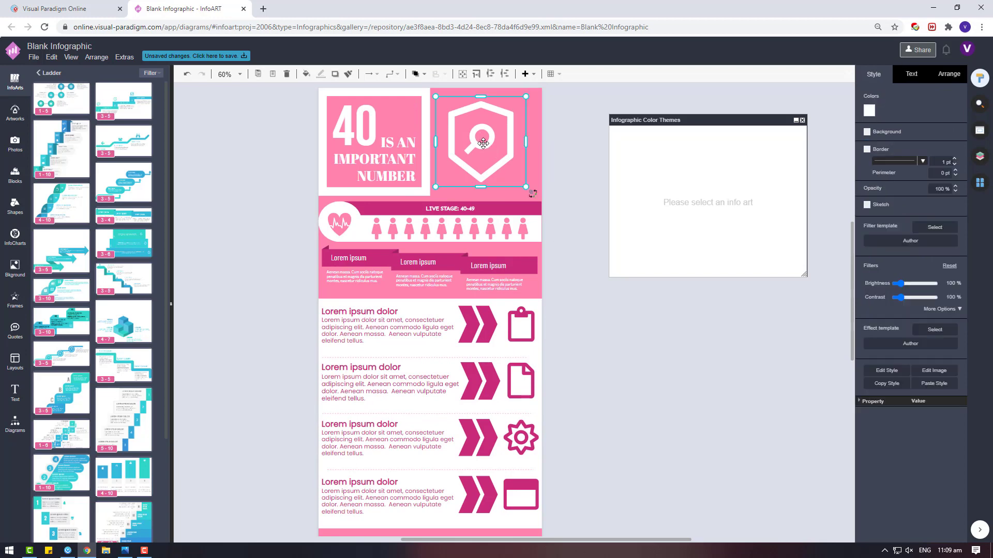
pyautogui.scroll(-6, 570, 348)
pyautogui.click(524, 305)
pyautogui.scroll(5, 561, 333)
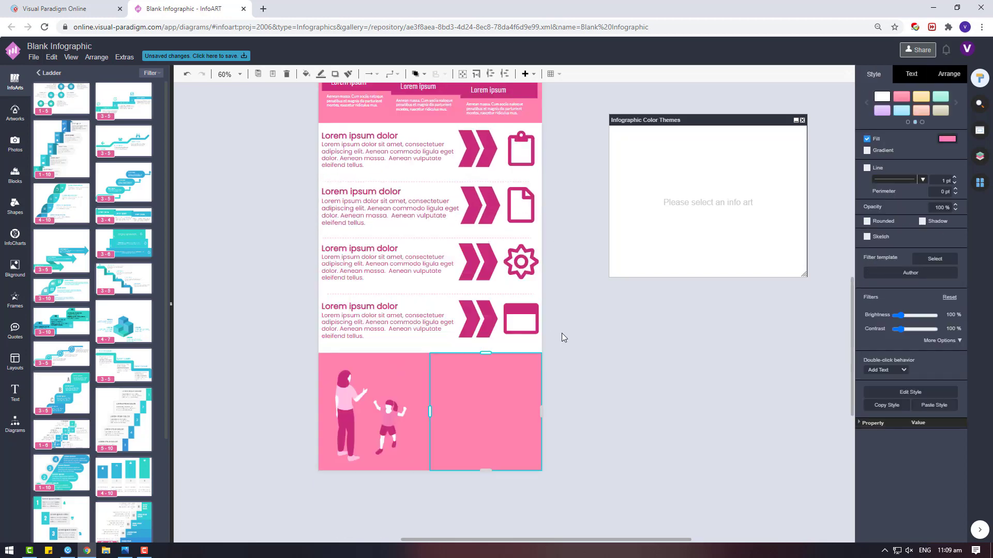
pyautogui.click(14, 206)
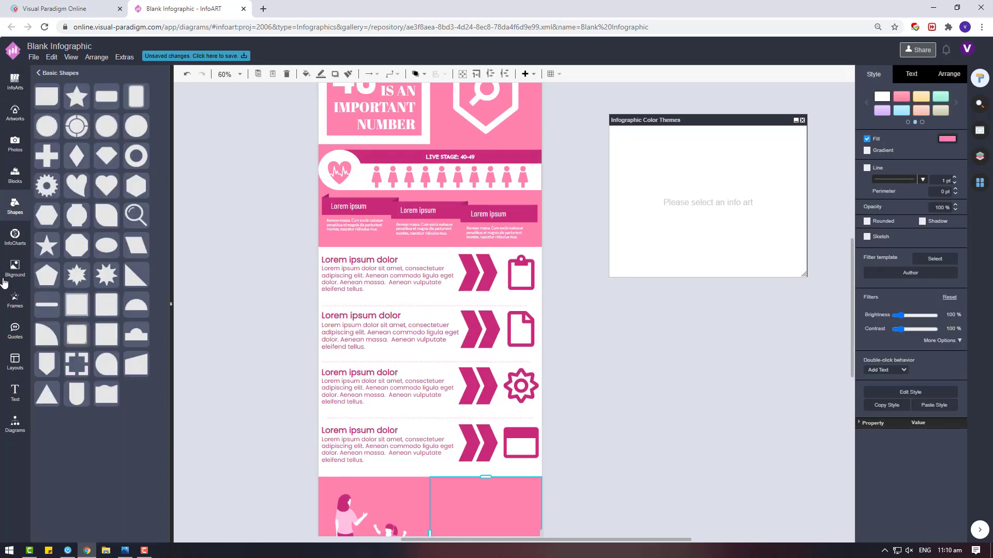
# Step: Replace the three ribbon headings of the ladder InfoArt with 1 IN 6, 1 IN 69 and 70 %
pyautogui.doubleClick(350, 207)
pyautogui.write('1')
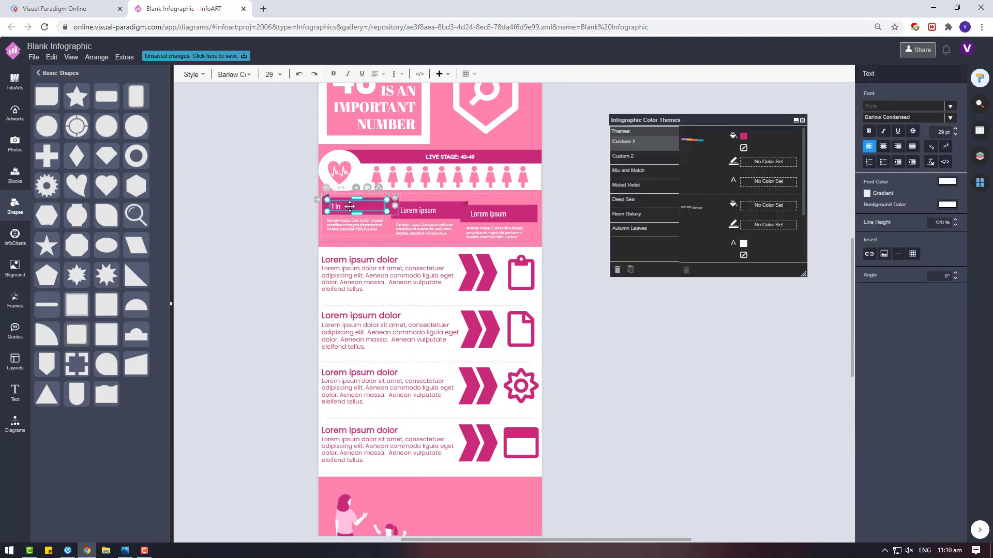
pyautogui.write(' IN 6')
pyautogui.doubleClick(414, 212)
pyautogui.write('1')
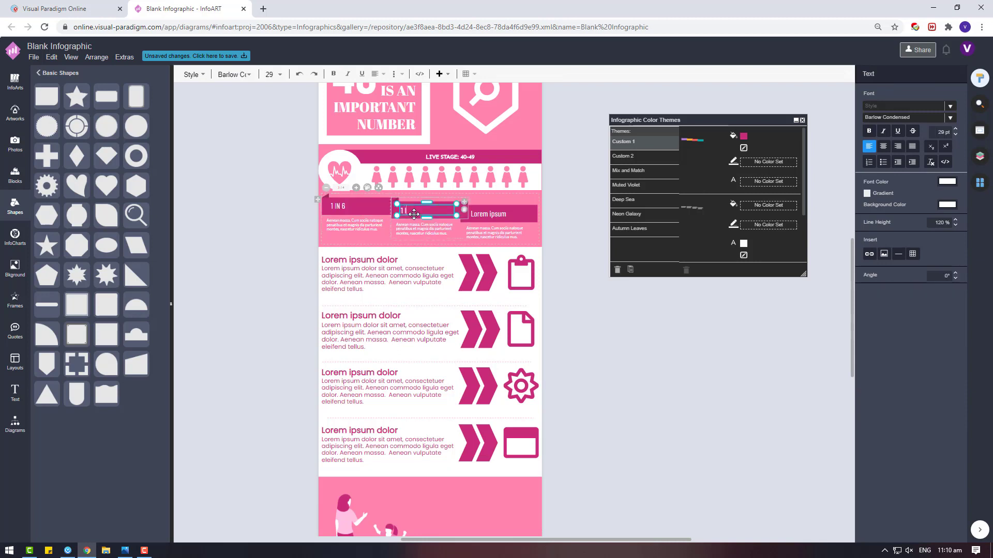
pyautogui.write(' IN 69')
pyautogui.doubleClick(495, 215)
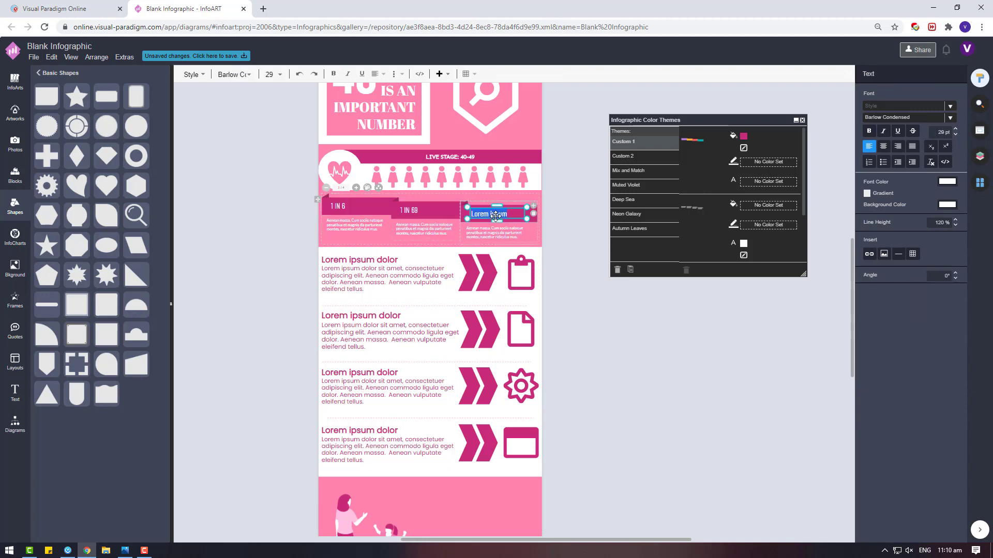
pyautogui.write('70')
# Step: Replace the description under the 1 IN 6 heading with "Breast cancers occur in women 40-49"
pyautogui.doubleClick(362, 227)
pyautogui.write('be')
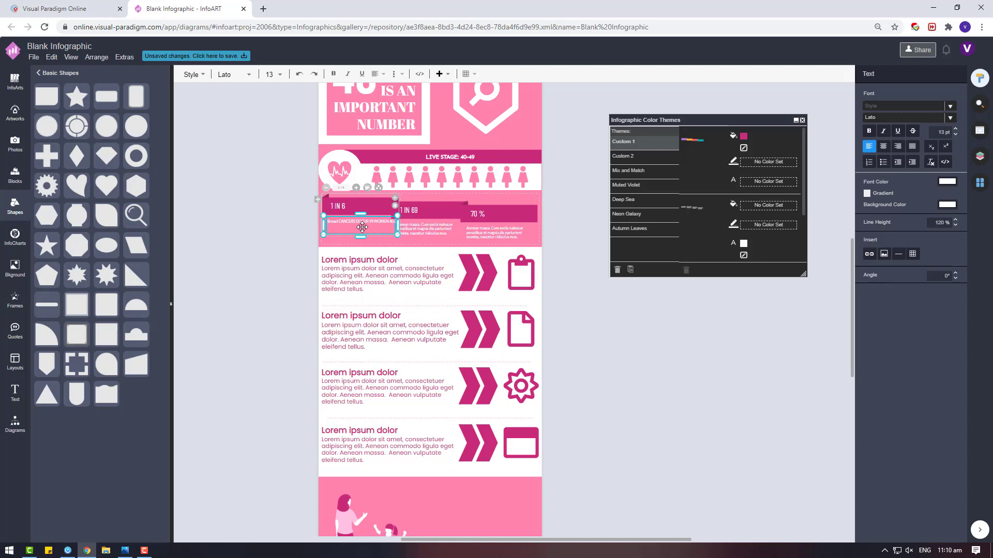
pyautogui.moveTo(339, 223); pyautogui.dragTo(349, 234)
pyautogui.write('ca')
# Step: Replace the description under the 1 IN 69 heading with "Ten year risk for breast cancer in 40 years old is 1 in 69"
pyautogui.doubleClick(429, 230)
pyautogui.hotkey('ctrl', 'a')
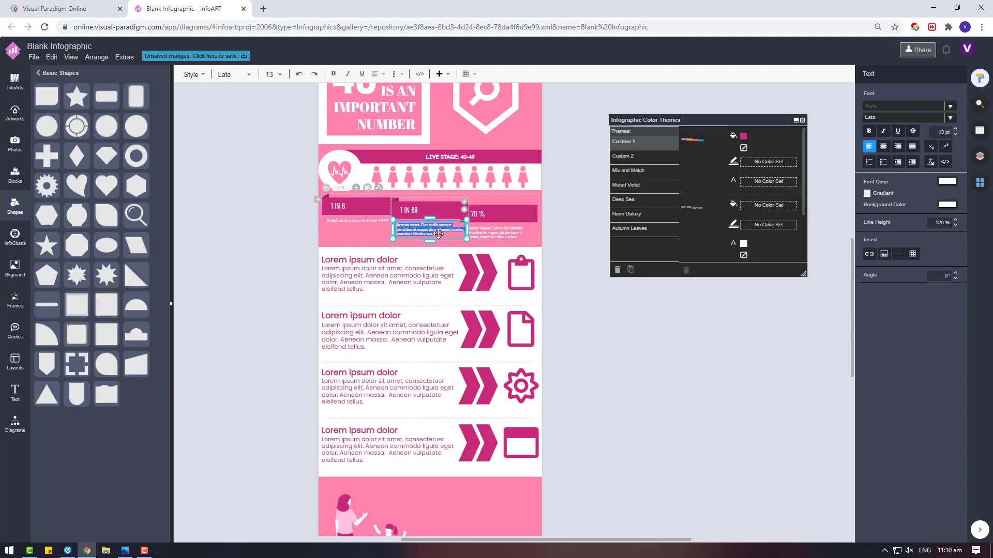
pyautogui.press('BackSpace')
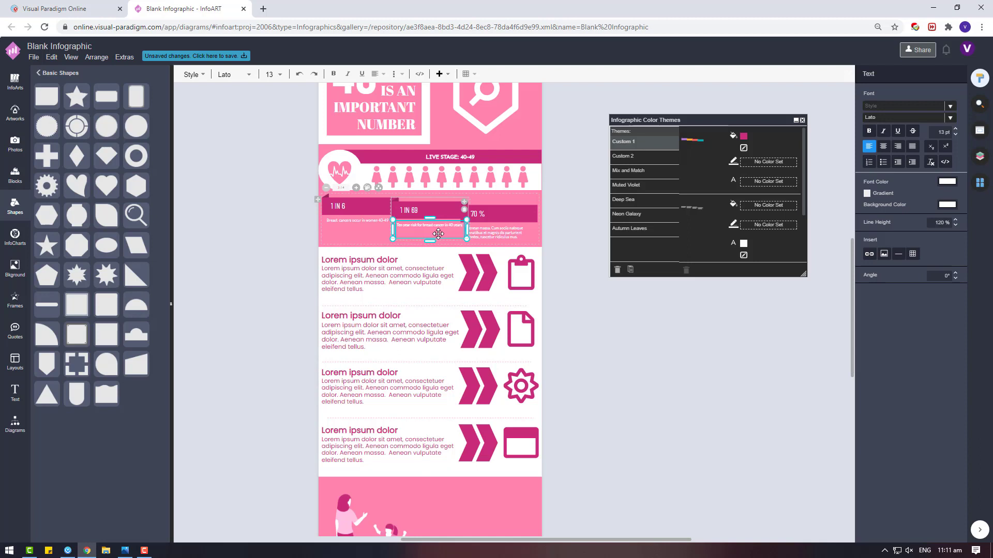
# Step: Replace the 70 % description with a sentence on a Harvard study showing 70% of women who died from breast cancer were not screened
pyautogui.doubleClick(490, 230)
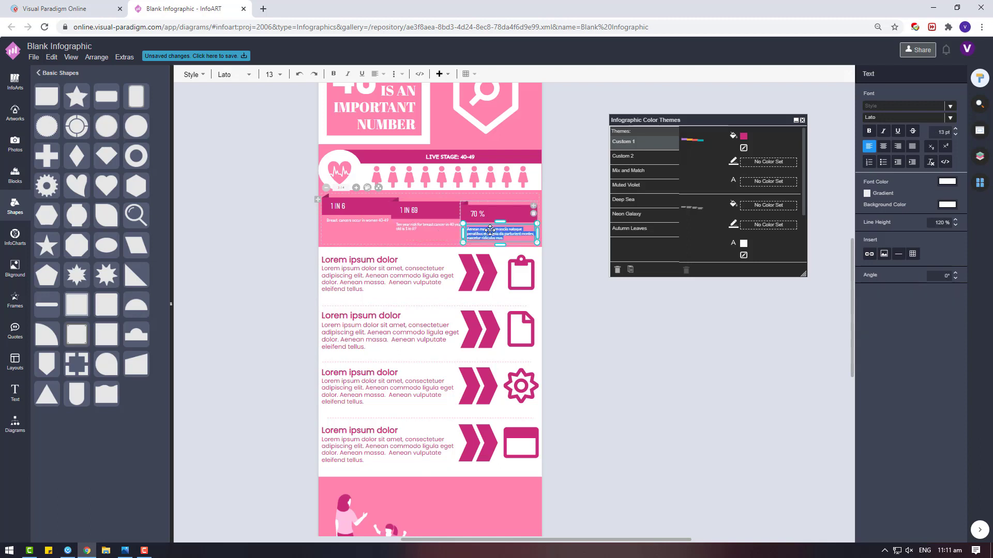
pyautogui.write('A')
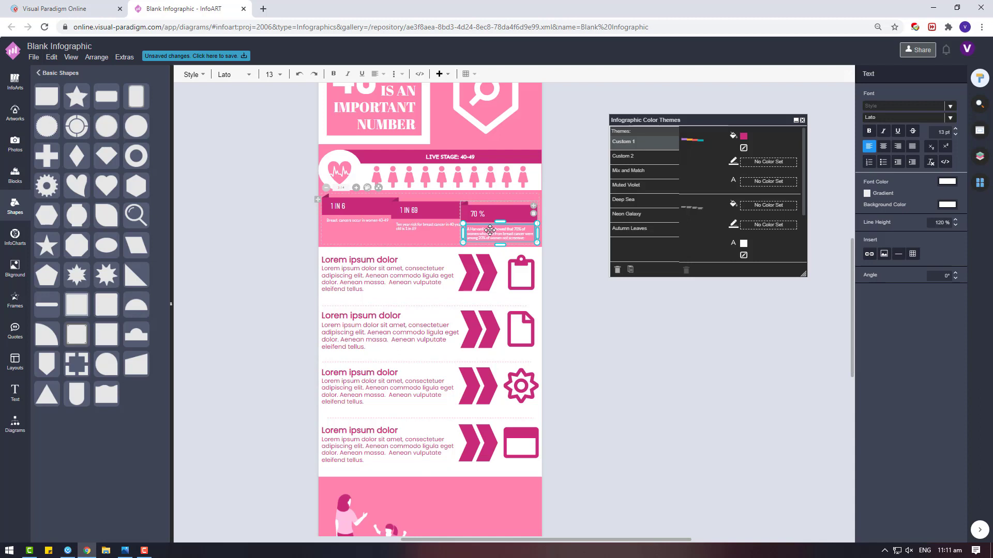
pyautogui.click(634, 393)
# Step: Replace the first row's heading in the four-row InfoArt with EARLY DETECTION
pyautogui.click(406, 281)
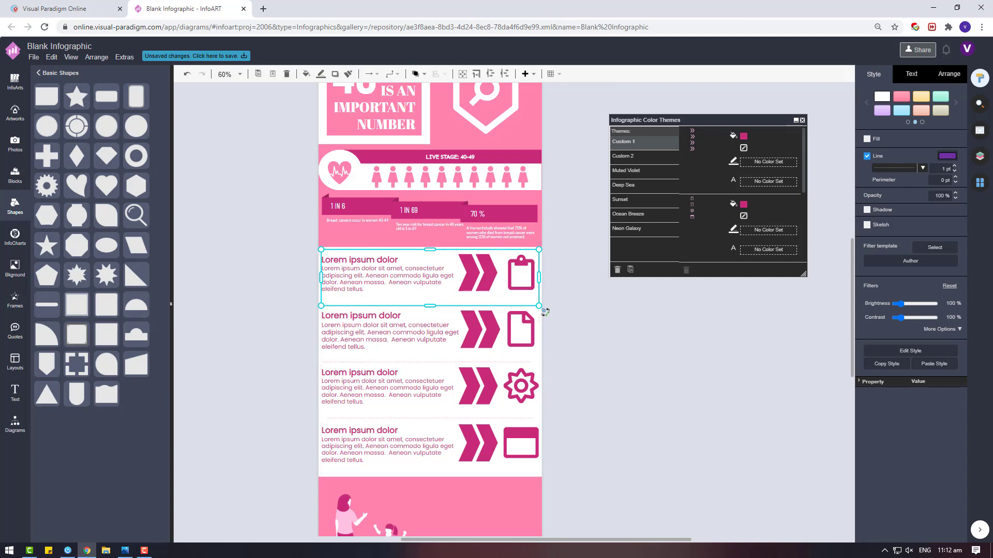
pyautogui.hotkey('alt', 'Tab')
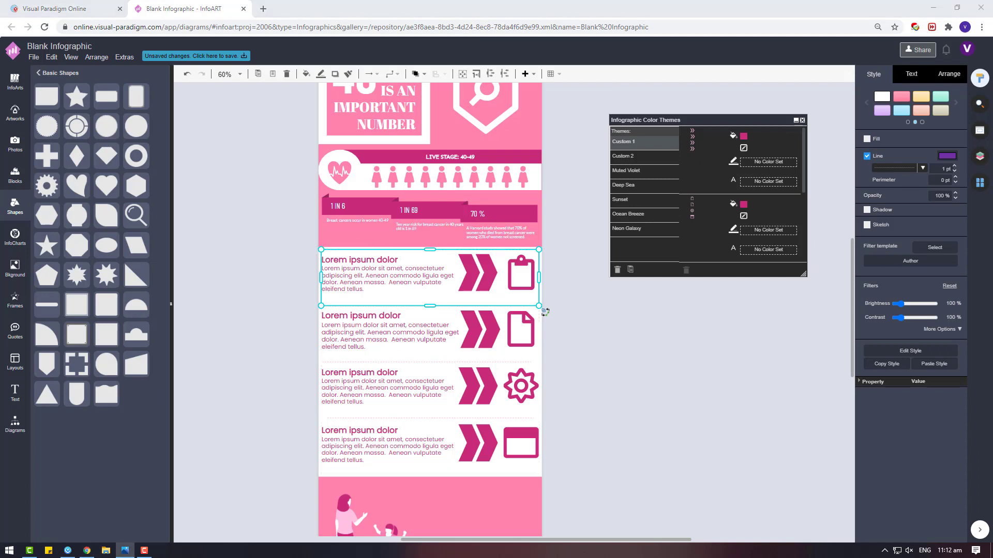
pyautogui.doubleClick(370, 259)
pyautogui.write('Early')
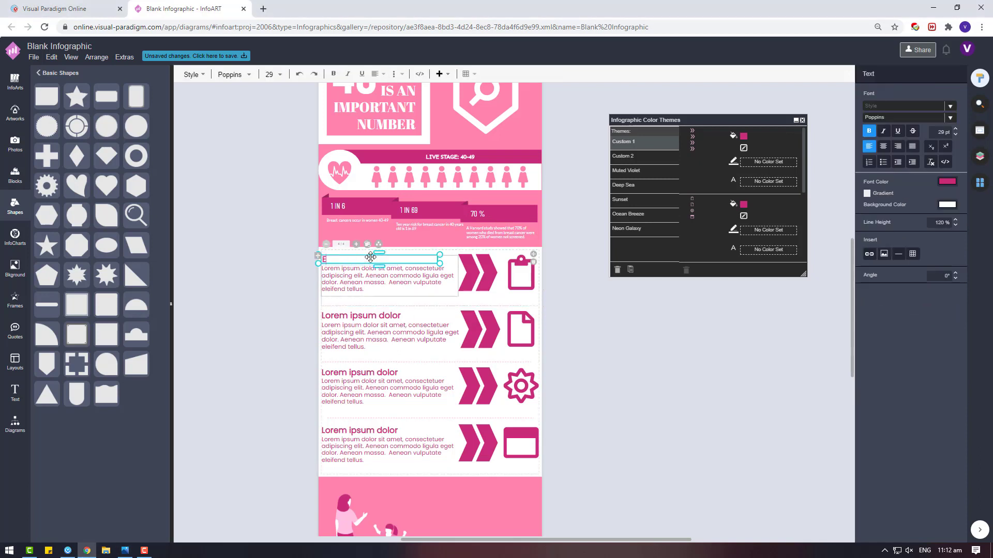
pyautogui.press('BackSpace')
pyautogui.press('BackSpace')
pyautogui.press('BackSpace')
pyautogui.press('BackSpace')
pyautogui.write('ARLY DETECTIO')
# Step: Replace the second and third row headings of the four-row InfoArt with FAMILY HISTORY and MAMMOGRAPHY
pyautogui.click(371, 315)
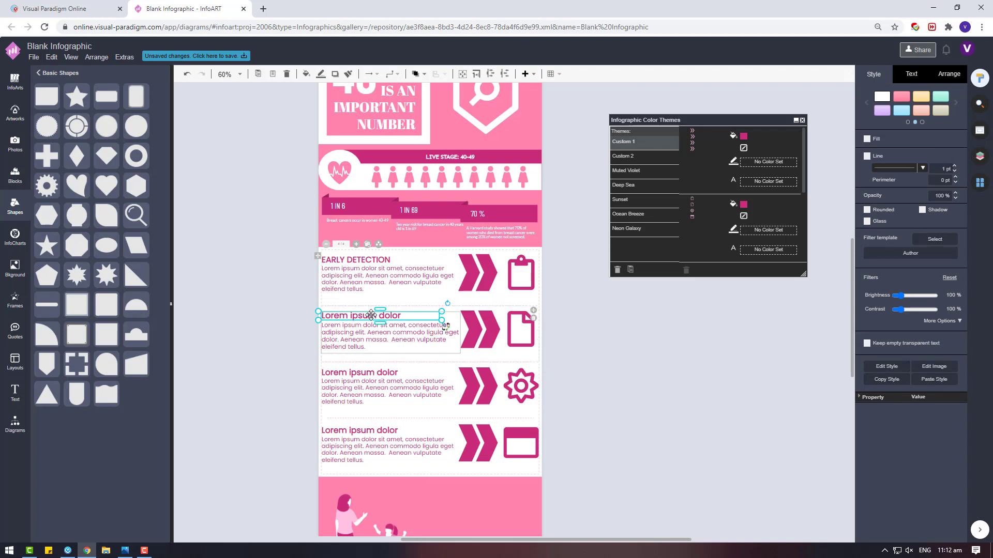
pyautogui.doubleClick(370, 315)
pyautogui.write('FAMILY H')
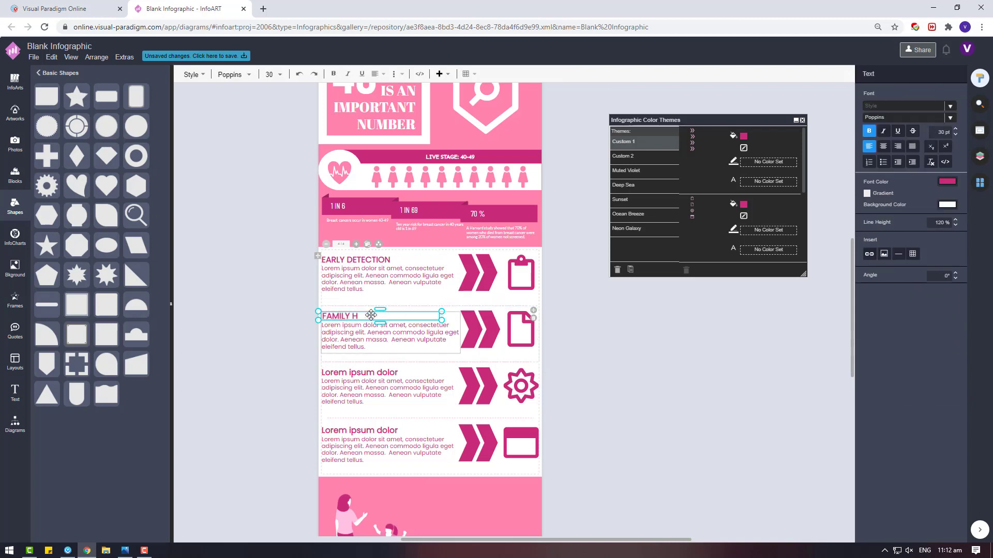
pyautogui.write('ISTORY')
pyautogui.click(366, 371)
pyautogui.doubleClick(366, 371)
pyautogui.write('MAMMOGRAPHY')
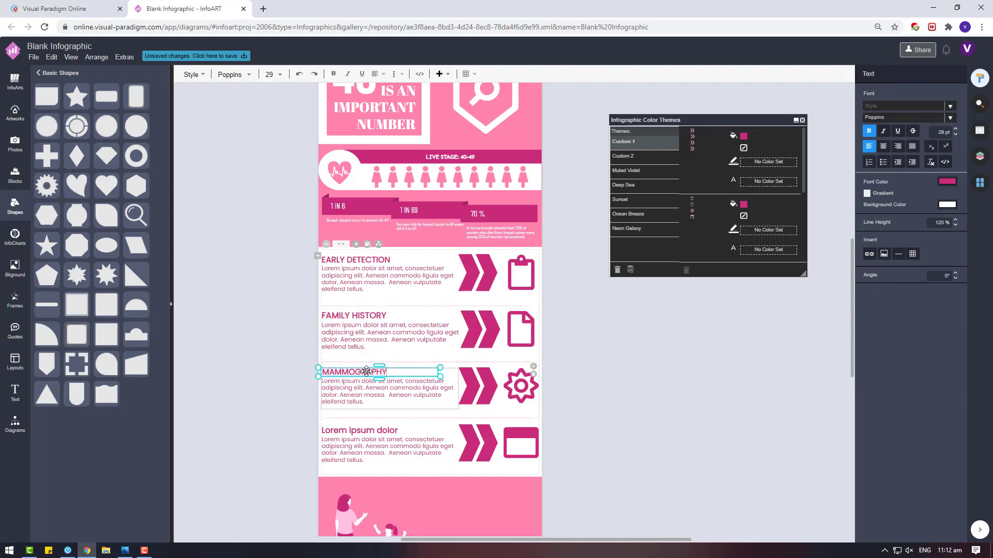
pyautogui.click(356, 429)
pyautogui.doubleClick(356, 429)
pyautogui.hotkey('alt', 'Tab')
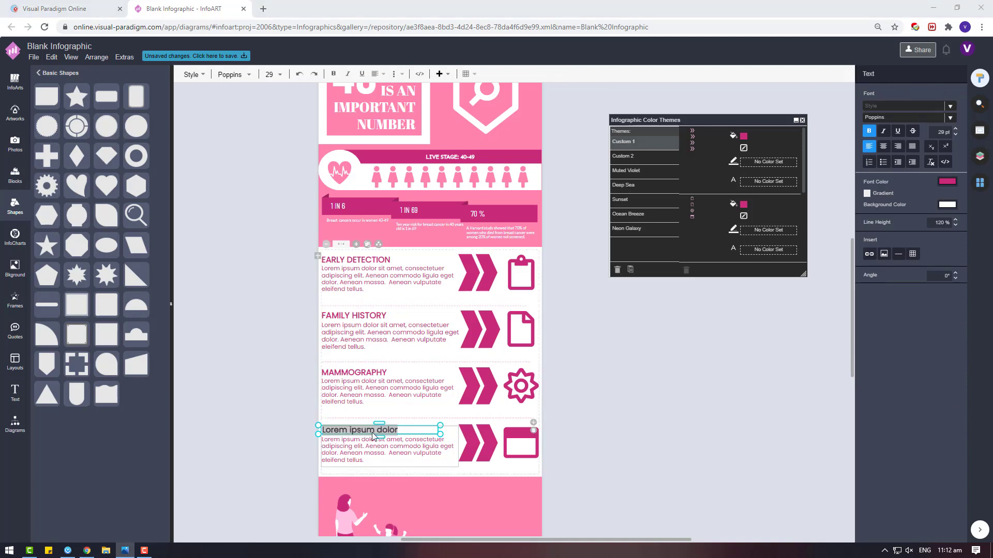
# Step: Change the first row's heading in the four-row InfoArt to REDUCED BREAST CANCER
pyautogui.click(366, 261)
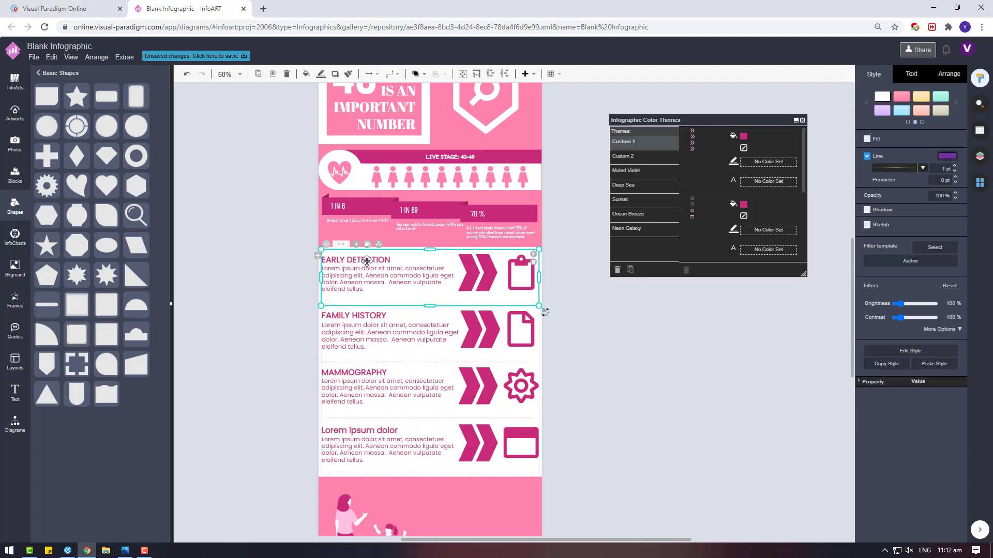
pyautogui.doubleClick(367, 261)
pyautogui.write('rEDUCE')
pyautogui.press('BackSpace')
pyautogui.press('BackSpace')
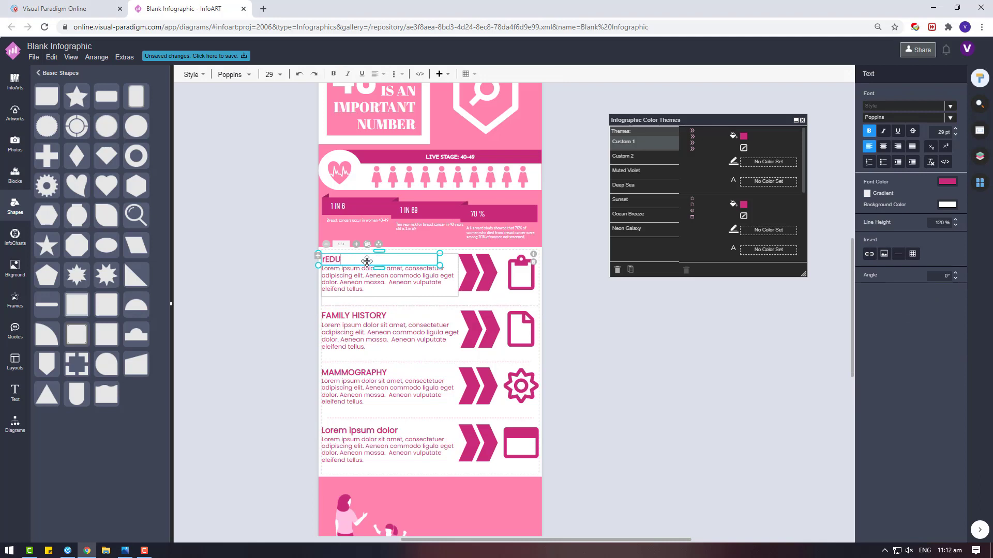
pyautogui.press('BackSpace')
pyautogui.press('BackSpace')
pyautogui.press('BackSpace')
pyautogui.write('REEDUCED BREAST CANCER')
# Step: Change the second and third row headings of the four-row InfoArt to HIGHER SURVIVAL RATE and 50+ MISSED DETECTION
pyautogui.doubleClick(373, 316)
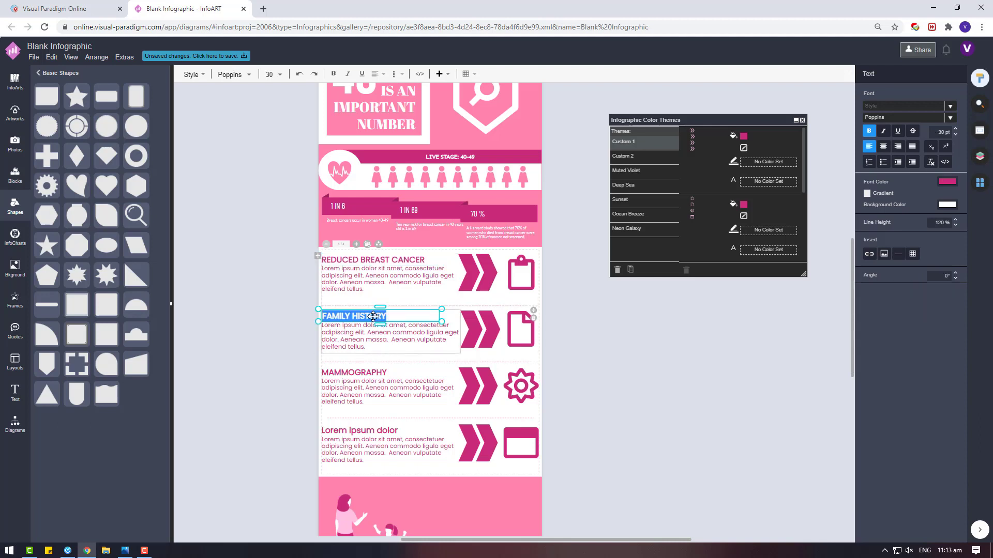
pyautogui.write('HIGHER SURVIVAL RATE')
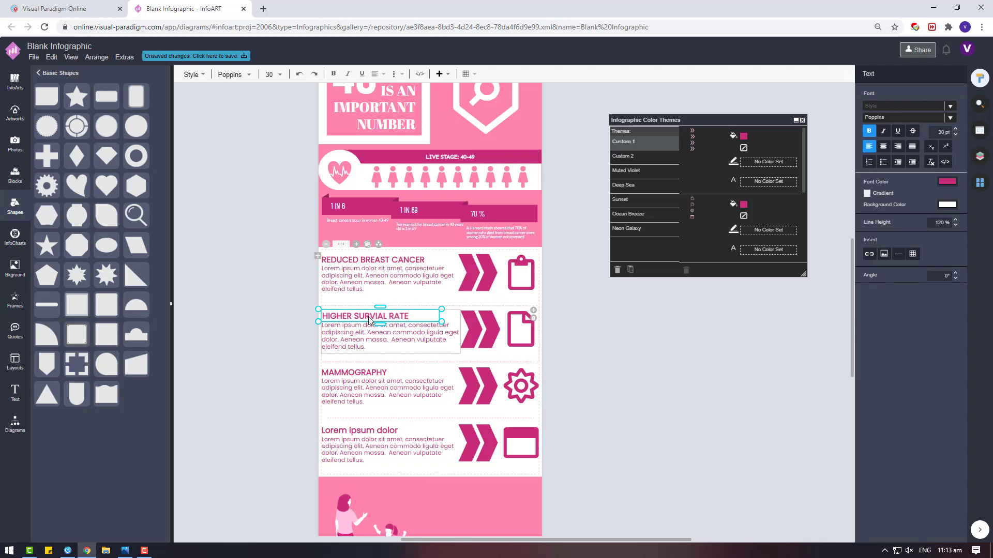
pyautogui.doubleClick(351, 372)
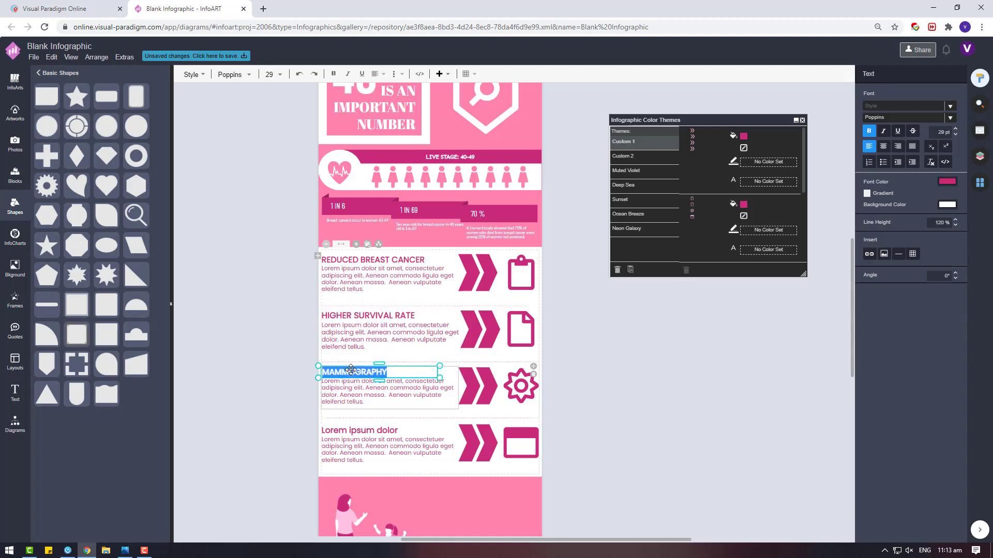
pyautogui.write('50')
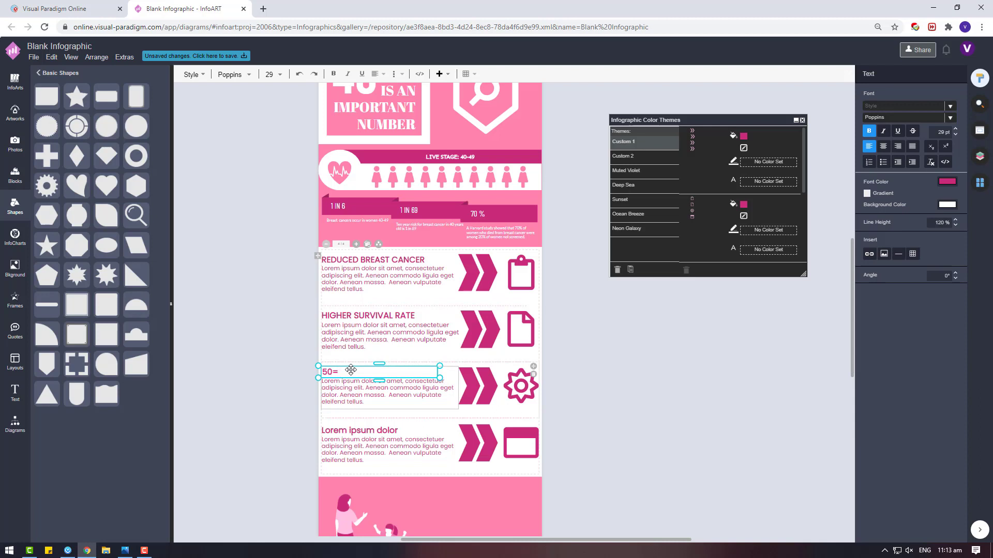
pyautogui.write('+ MISSED DETECTION')
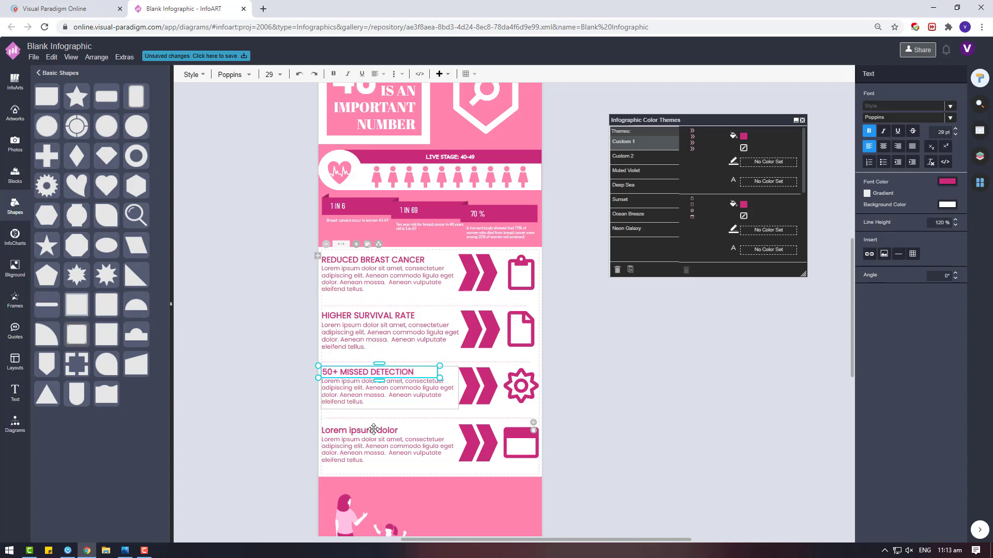
# Step: Replace the fourth row's heading in the four-row InfoArt with DETECT EARLY STAGE
pyautogui.doubleClick(373, 429)
pyautogui.write('DETEC')
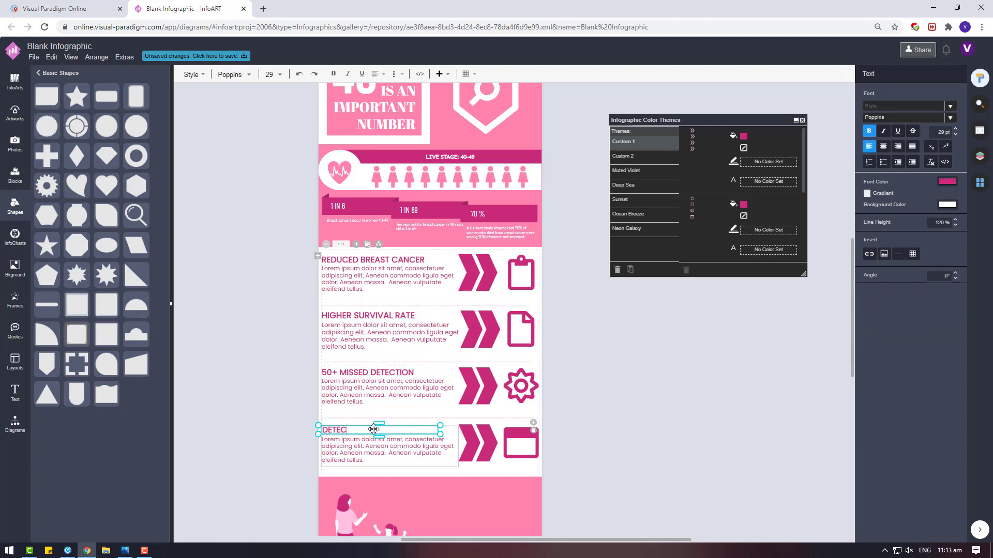
pyautogui.write('T EARLY STAFG')
pyautogui.click(592, 407)
# Step: Add the text block with four orange-numbered items to the empty canvas beside the page
pyautogui.scroll(-2, 517, 413)
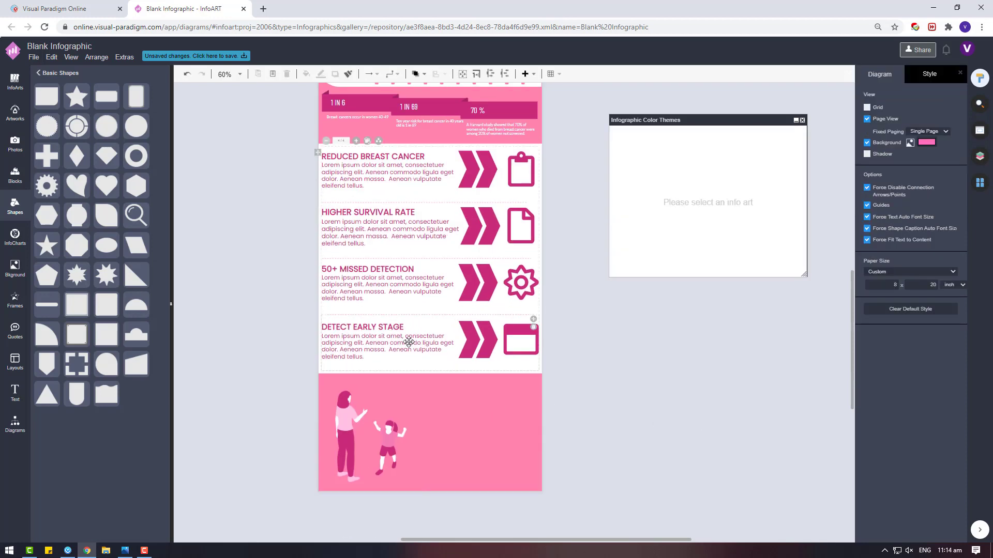
pyautogui.click(437, 422)
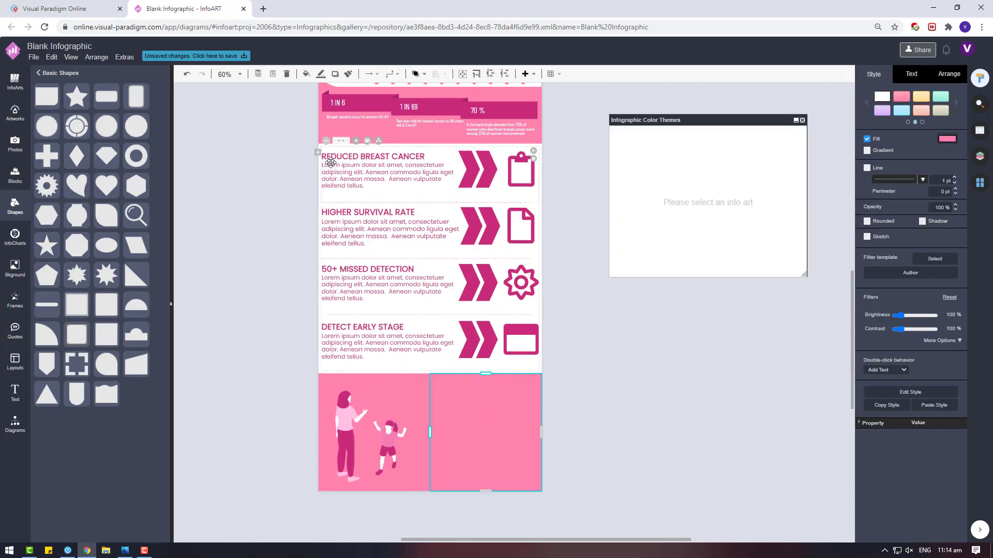
pyautogui.scroll(-4, 429, 284)
pyautogui.click(15, 392)
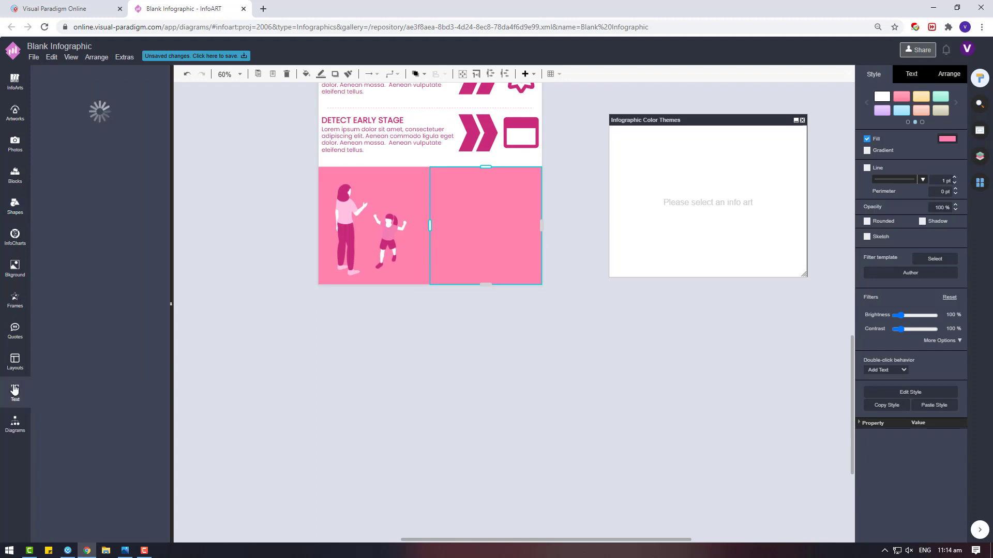
pyautogui.scroll(4, 414, 382)
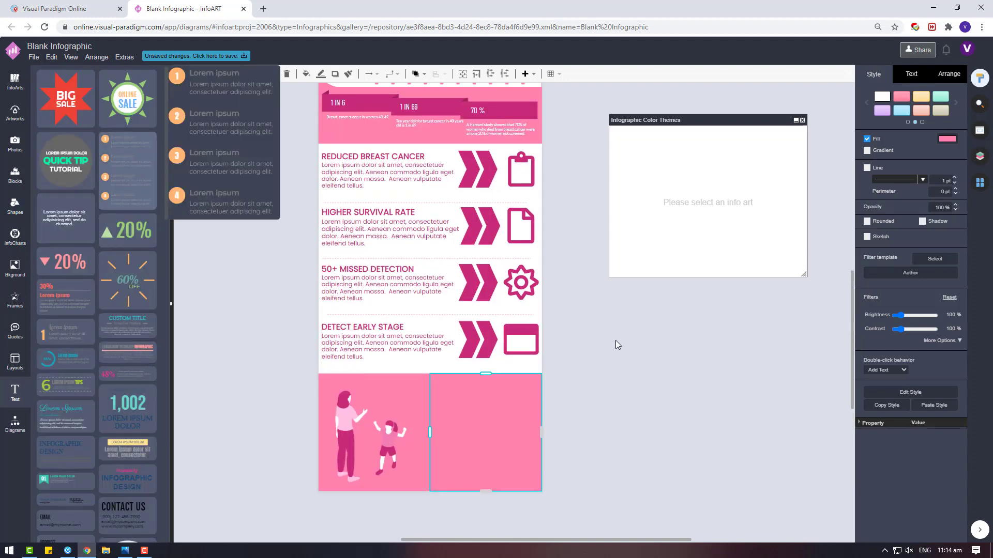
# Step: Browse the InfoArts library and list all InfoArts in the Vertical category
pyautogui.click(16, 87)
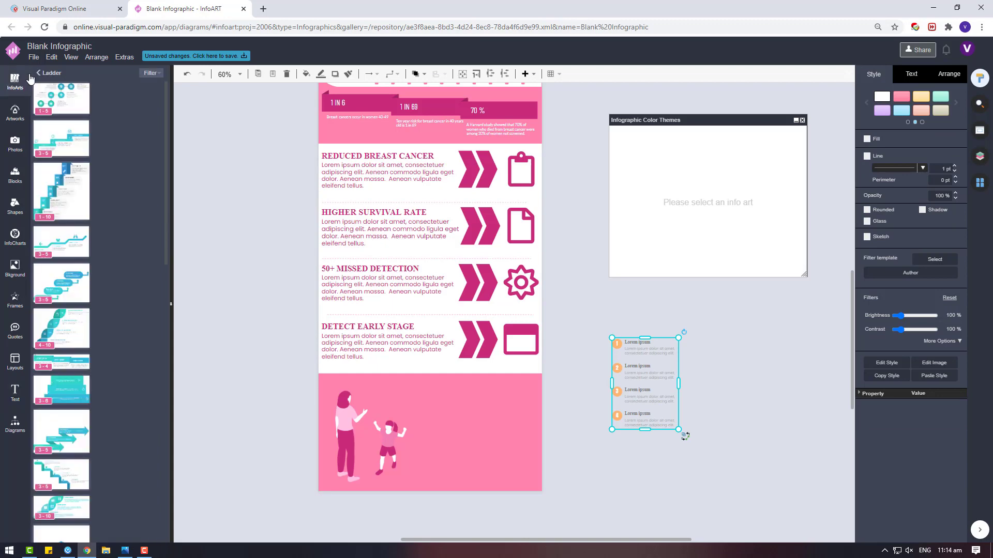
pyautogui.click(38, 73)
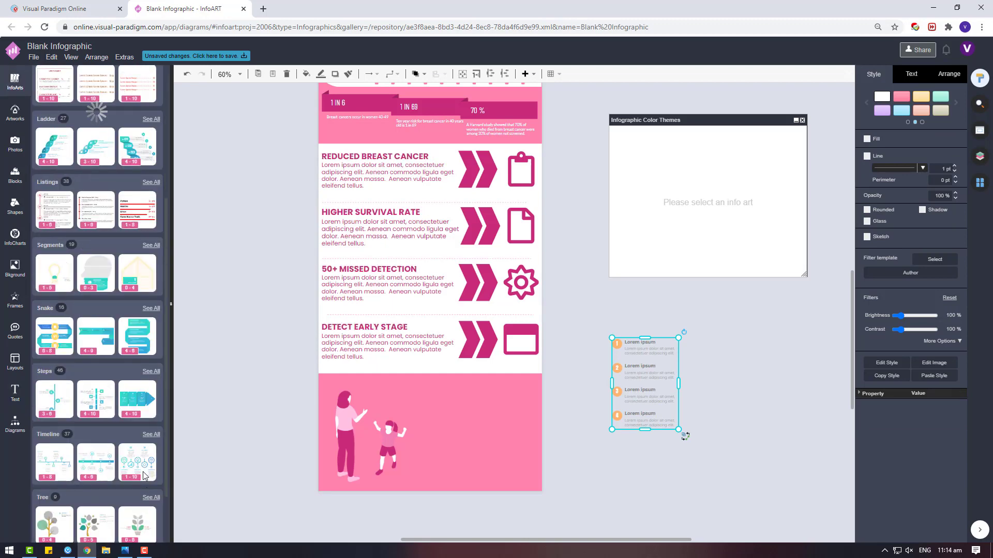
pyautogui.scroll(-5, 76, 487)
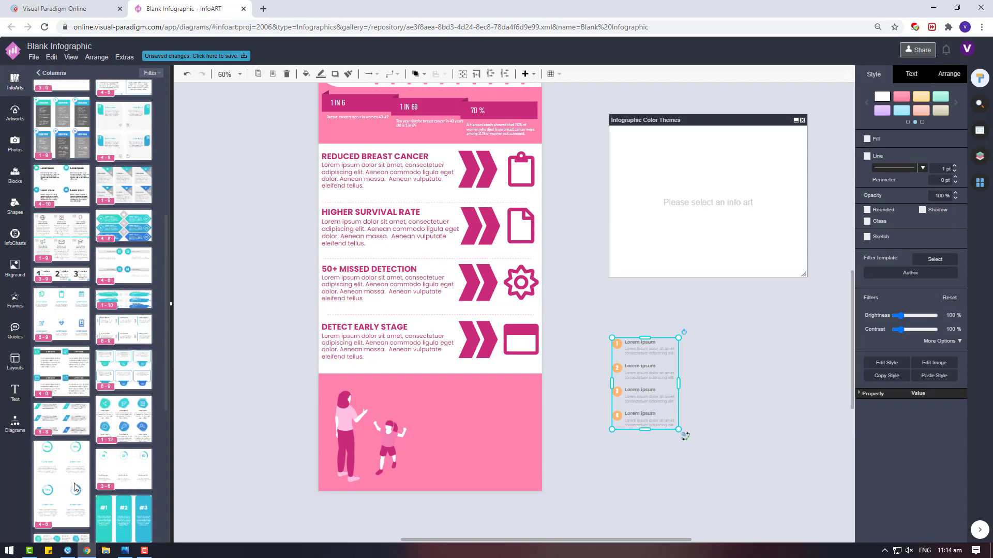
pyautogui.click(38, 73)
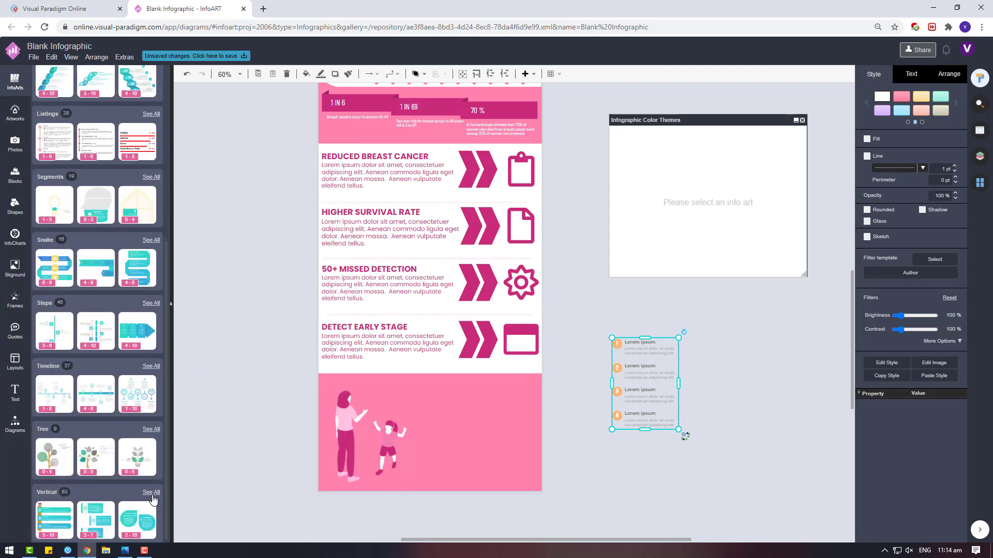
pyautogui.click(151, 492)
# Step: Widen the empty block beside the mother-and-child artwork and delete the four-item text block outside the page
pyautogui.click(437, 437)
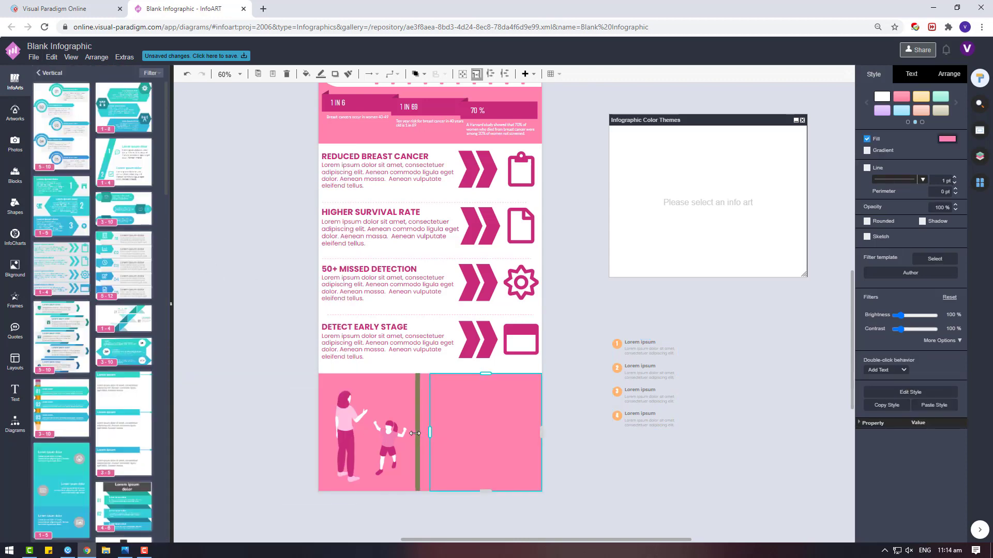
pyautogui.moveTo(718, 462); pyautogui.dragTo(559, 317)
pyautogui.press('Delete')
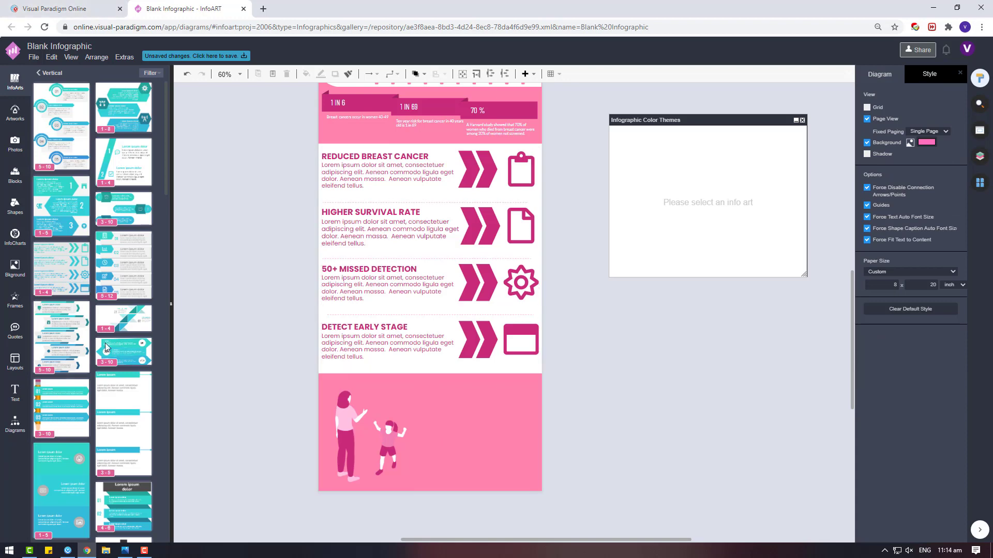
pyautogui.scroll(-6, 76, 240)
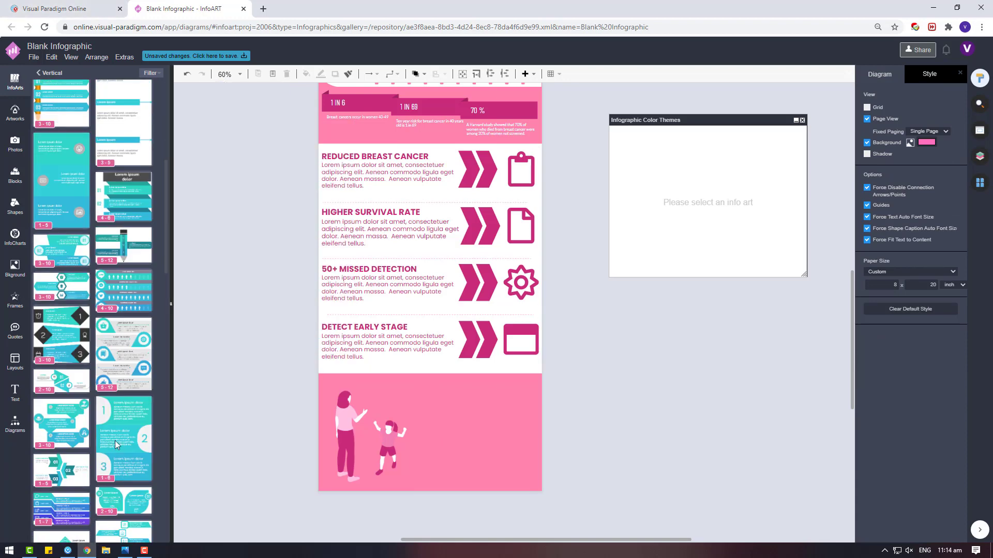
pyautogui.scroll(-2, 115, 446)
pyautogui.moveTo(124, 357); pyautogui.dragTo(433, 376)
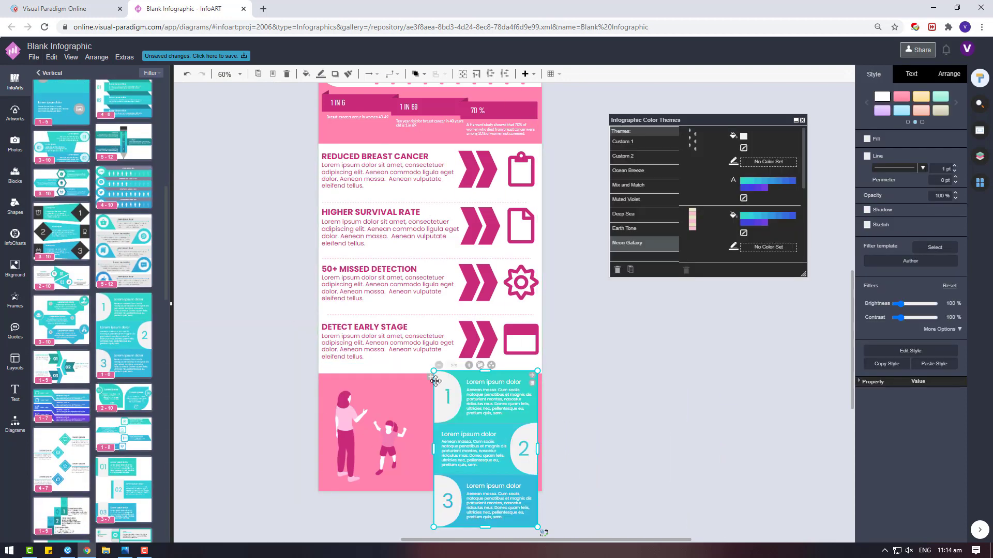
pyautogui.moveTo(434, 371); pyautogui.dragTo(439, 395)
pyautogui.click(624, 403)
pyautogui.click(499, 414)
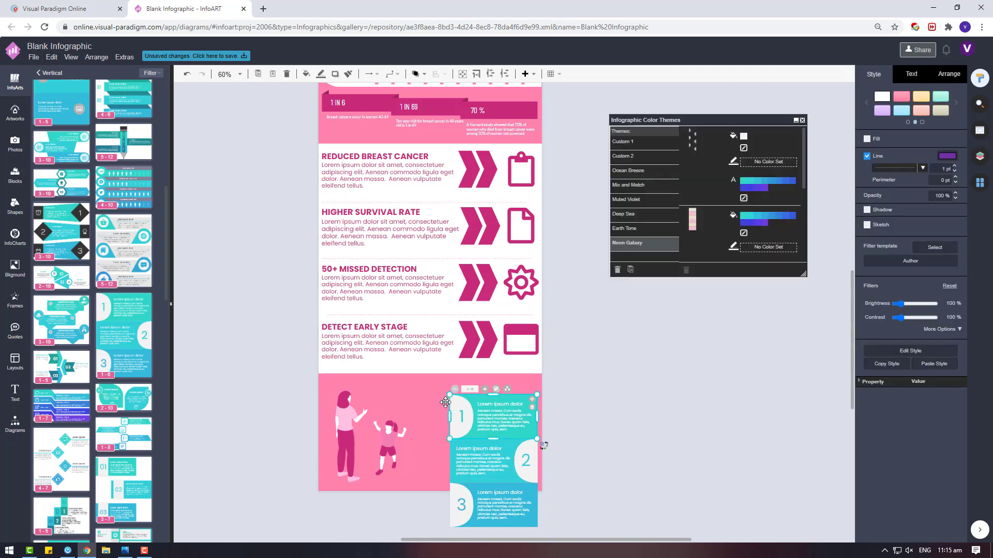
pyautogui.press('Delete')
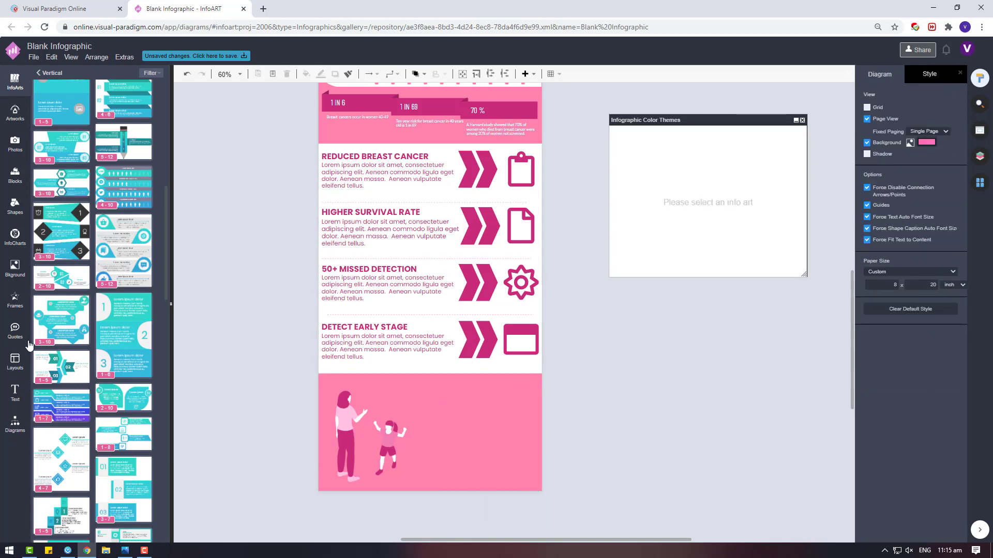
# Step: Add the three-step numbered staircase InfoArt and scale it down over the empty pink block beside the mother-and-child artwork
pyautogui.scroll(-5, 124, 284)
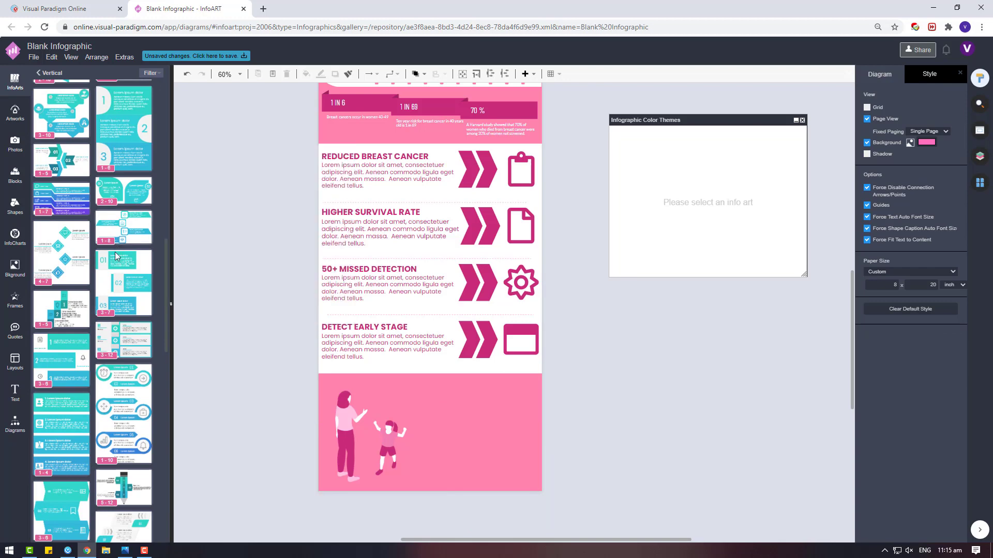
pyautogui.moveTo(81, 314)
pyautogui.moveTo(80, 313); pyautogui.dragTo(482, 407)
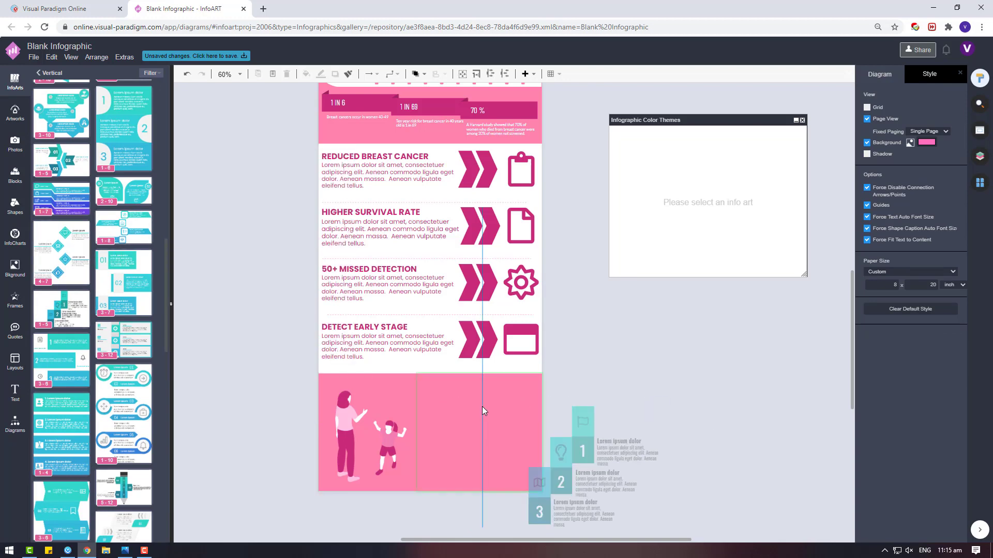
pyautogui.moveTo(617, 362); pyautogui.dragTo(616, 361)
pyautogui.moveTo(482, 406); pyautogui.dragTo(418, 404)
pyautogui.click(584, 399)
pyautogui.click(467, 425)
pyautogui.click(556, 453)
pyautogui.click(472, 440)
pyautogui.click(616, 414)
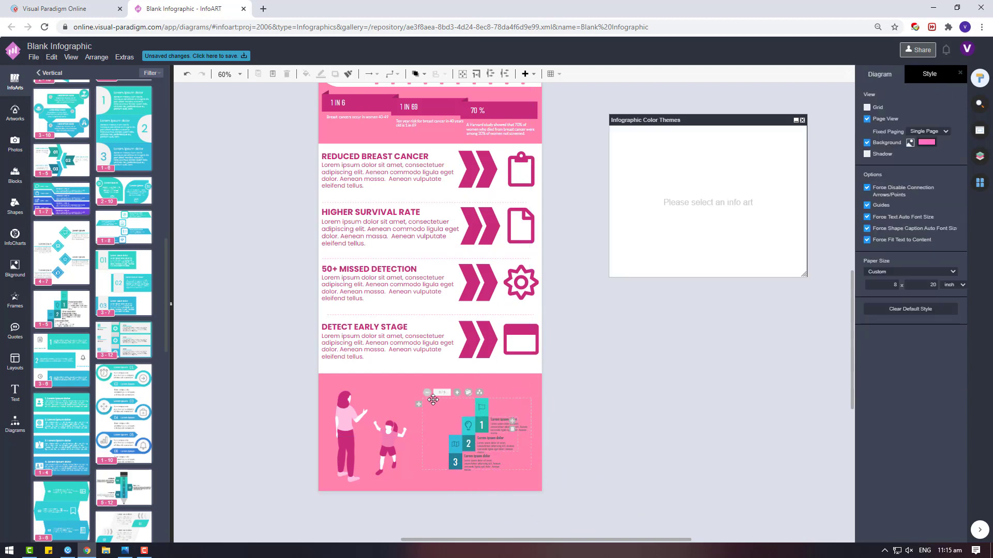
# Step: Move the staircase InfoArt off the page and place it back inside the pink block so that it fills the block
pyautogui.click(419, 408)
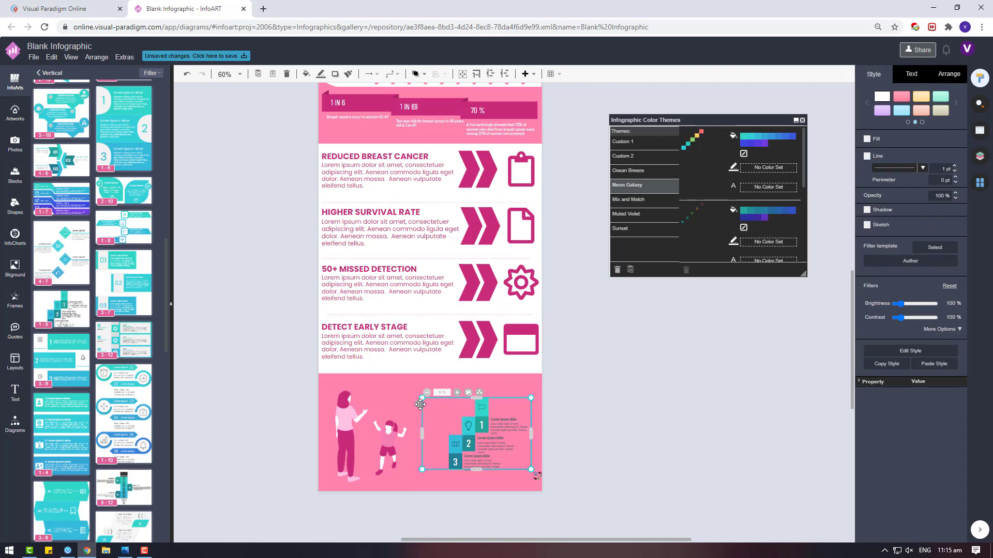
pyautogui.moveTo(419, 405); pyautogui.dragTo(542, 427)
pyautogui.click(460, 423)
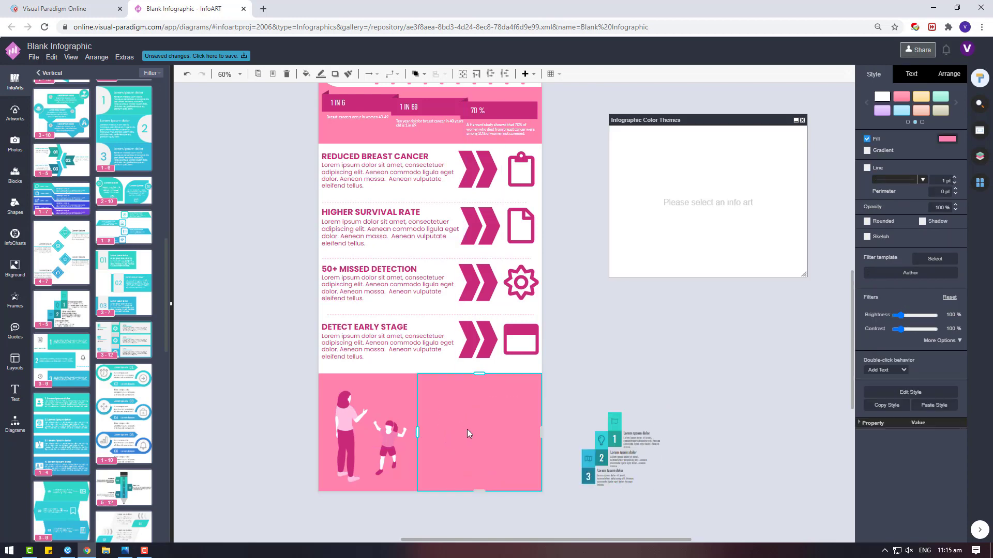
pyautogui.rightClick(461, 429)
pyautogui.moveTo(538, 470)
pyautogui.click(635, 471)
pyautogui.click(623, 446)
pyautogui.click(552, 419)
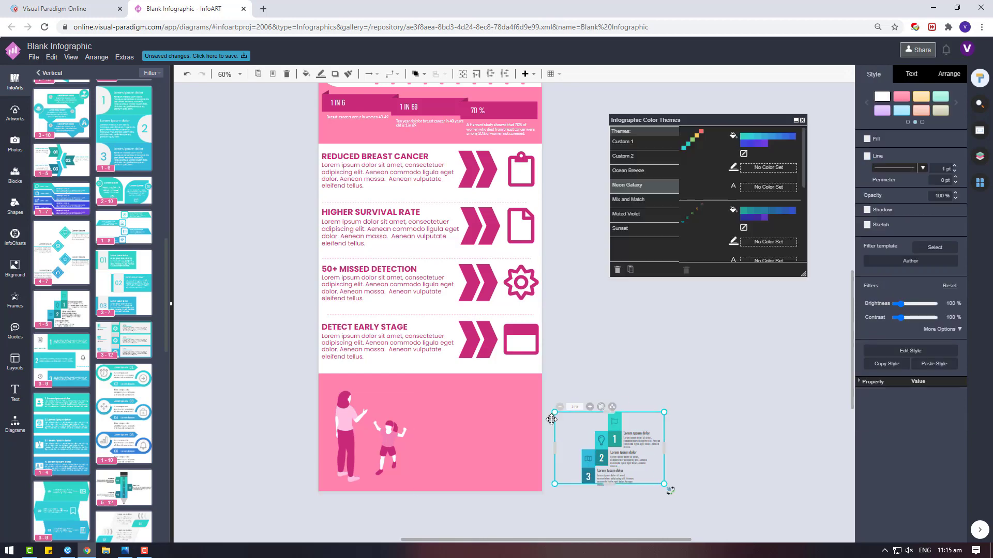
pyautogui.moveTo(455, 420); pyautogui.dragTo(427, 402)
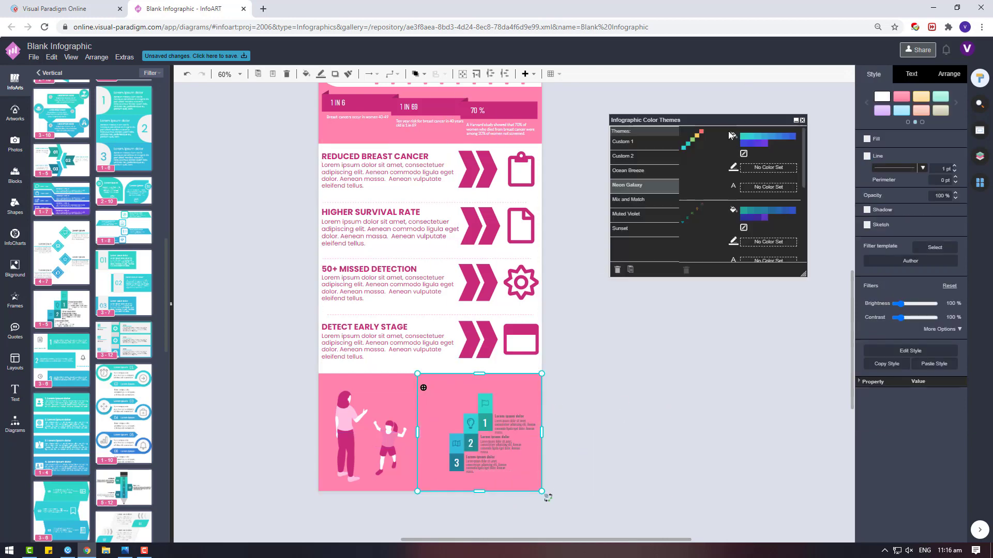
# Step: Apply the Custom 1 colour theme to the staircase InfoArt
pyautogui.click(652, 146)
pyautogui.click(473, 388)
pyautogui.click(504, 417)
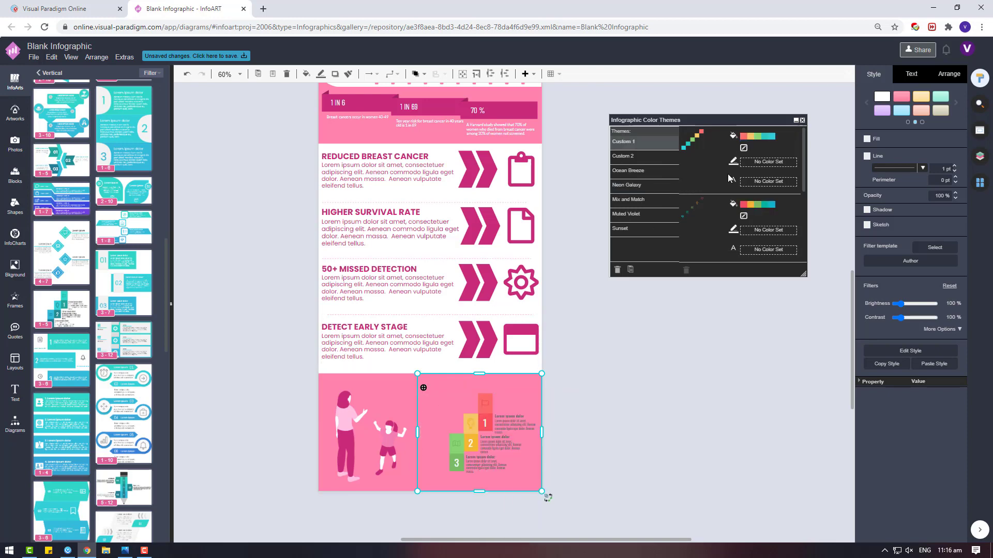
# Step: Replace the fill colours of the staircase's icon squares with a single white
pyautogui.click(743, 137)
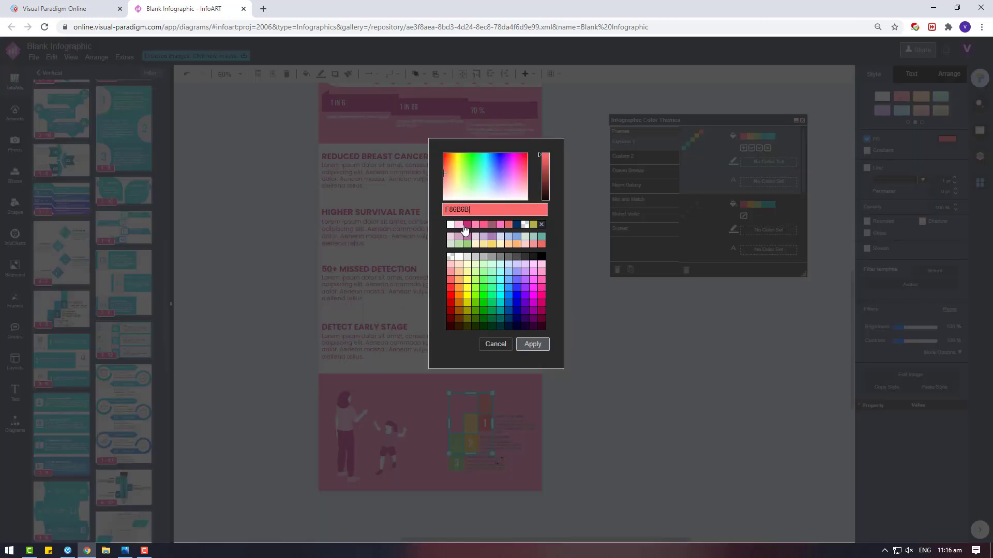
pyautogui.click(533, 344)
pyautogui.click(760, 149)
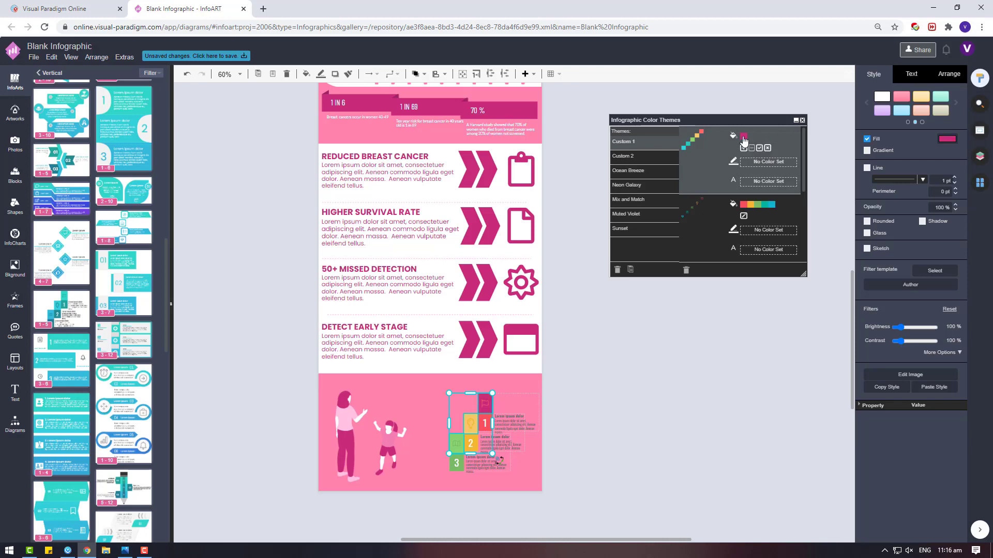
pyautogui.click(744, 138)
pyautogui.click(456, 232)
pyautogui.click(538, 346)
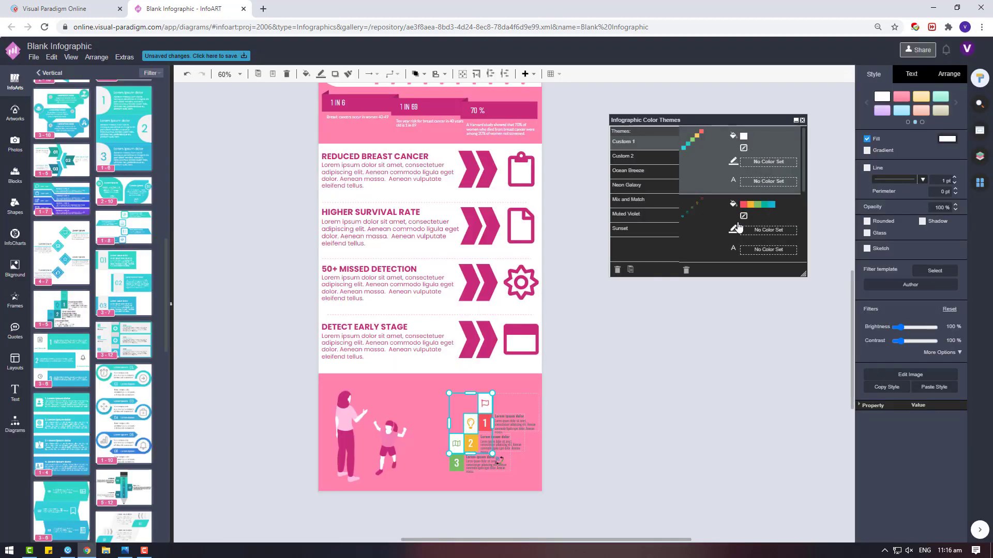
# Step: Replace the colours of the staircase's icons with a single dark pink from the recent colours
pyautogui.click(750, 216)
pyautogui.click(744, 205)
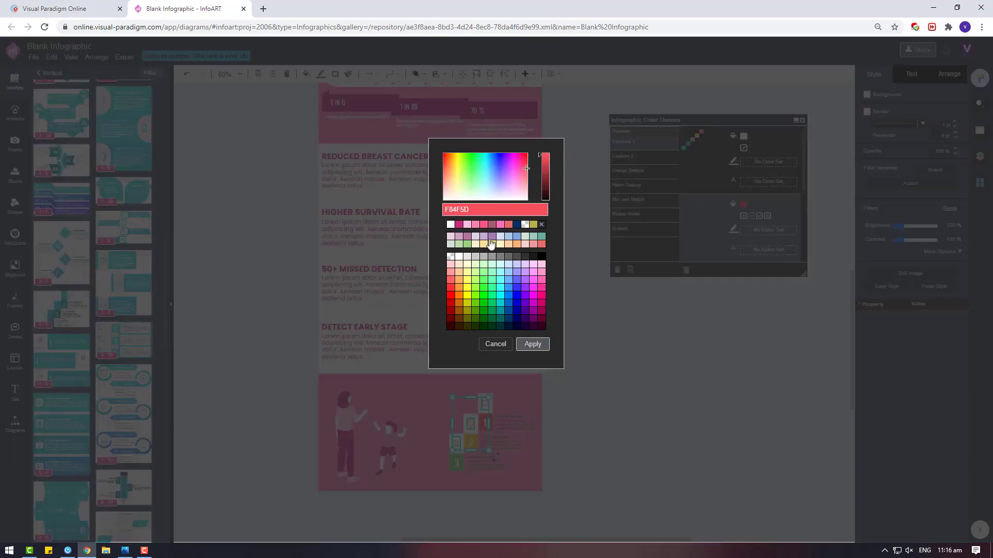
pyautogui.click(486, 239)
pyautogui.click(532, 342)
pyautogui.click(759, 216)
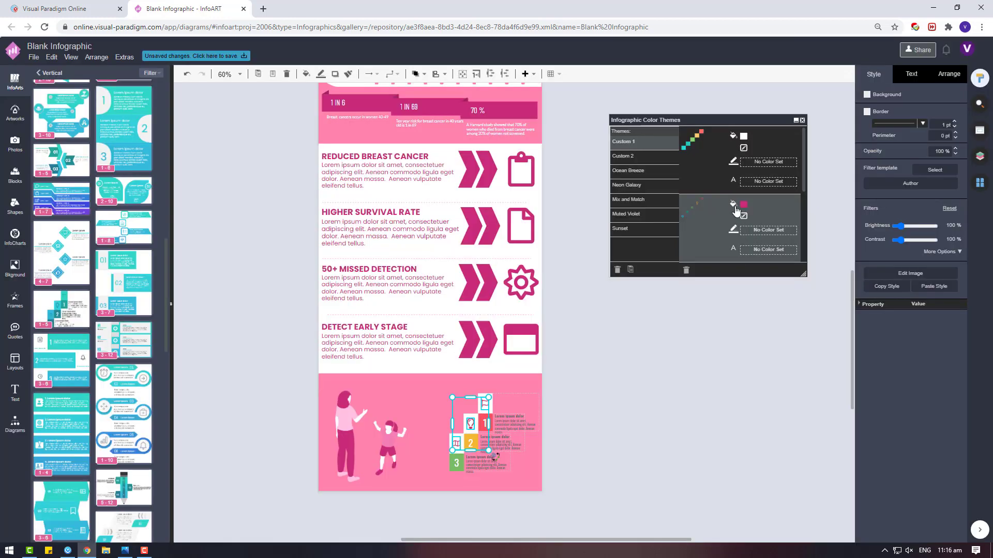
# Step: Replace the fill colours of the staircase's numbered squares with the same single dark pink
pyautogui.click(733, 205)
pyautogui.click(740, 219)
pyautogui.scroll(-1, 737, 223)
pyautogui.click(733, 221)
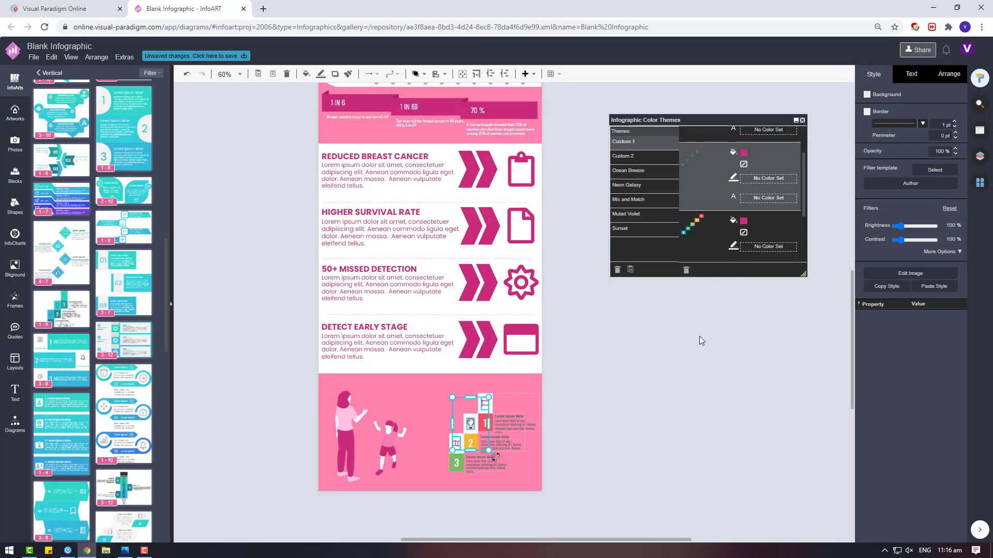
# Step: Set the colour of the staircase InfoArt's heading and description text to white
pyautogui.scroll(-2, 707, 226)
pyautogui.click(706, 227)
pyautogui.click(743, 250)
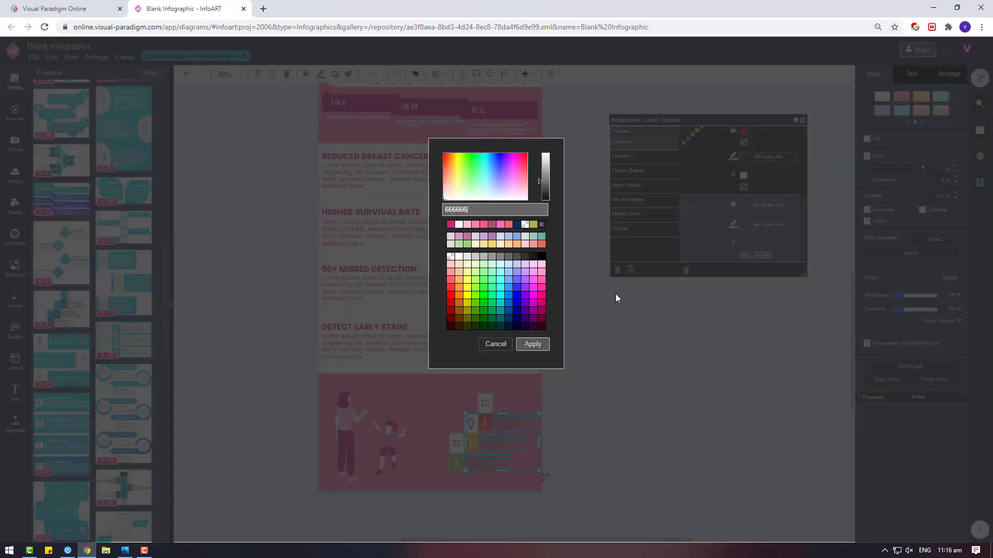
pyautogui.click(458, 225)
pyautogui.click(532, 344)
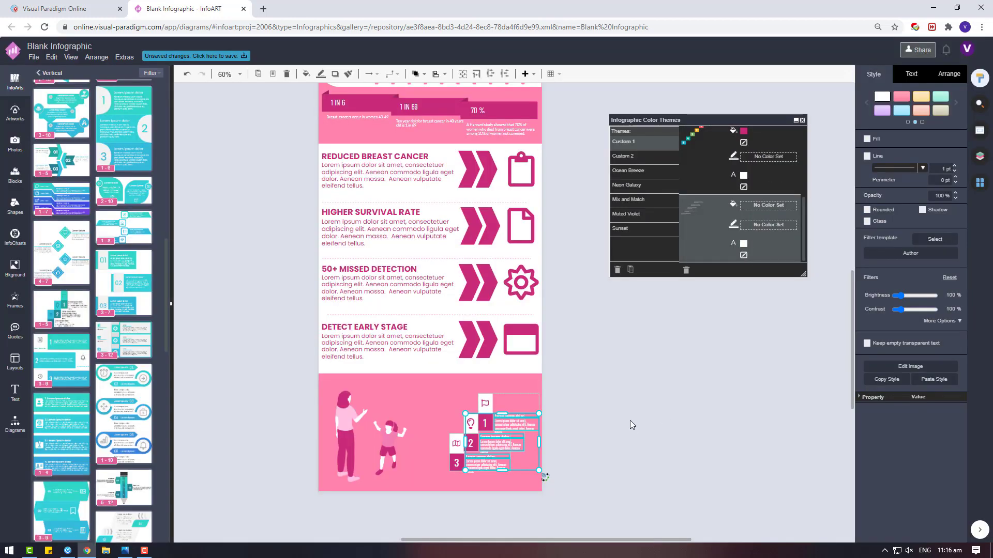
pyautogui.click(773, 379)
pyautogui.scroll(-1, 773, 379)
pyautogui.click(447, 377)
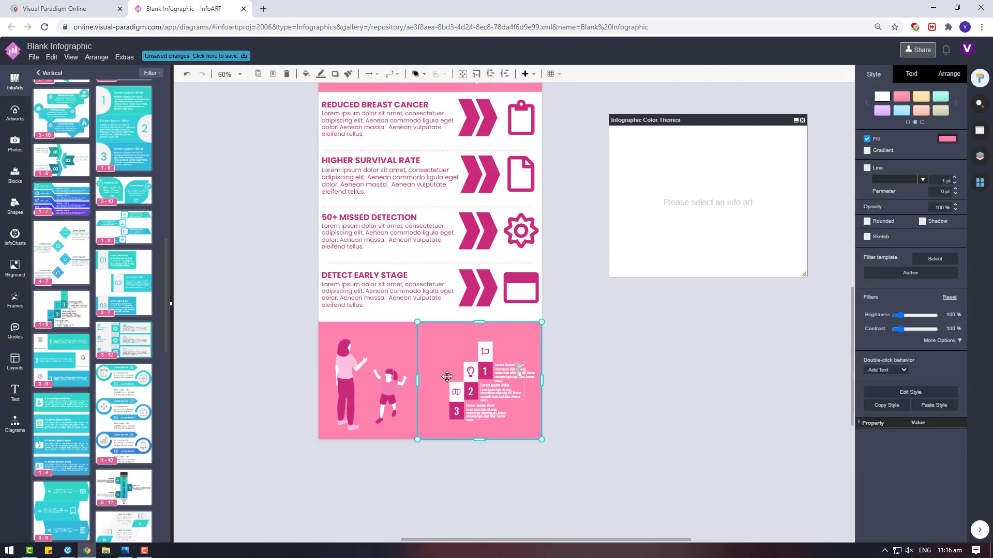
pyautogui.click(629, 438)
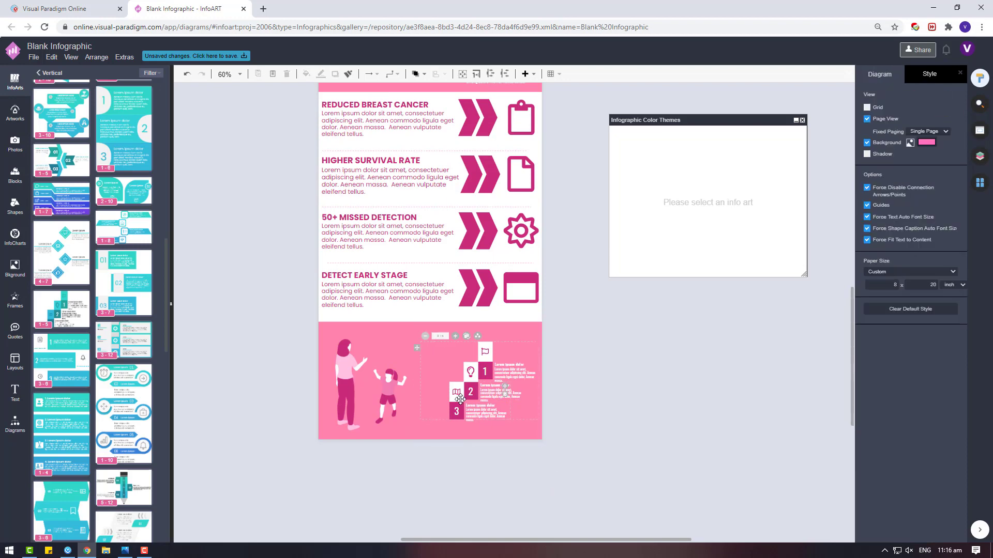